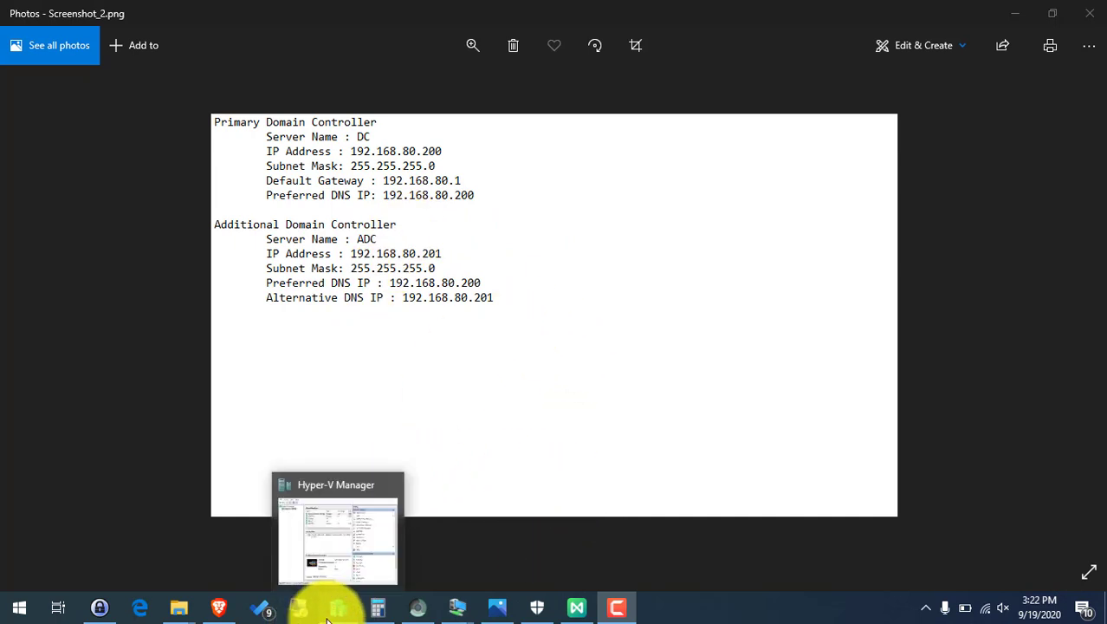
Leave the DC/ADC addressing-plan screenshot and bring up the WS2019 virtual machine's desktop.
mouse_move(498, 602)
mouse_move(455, 599)
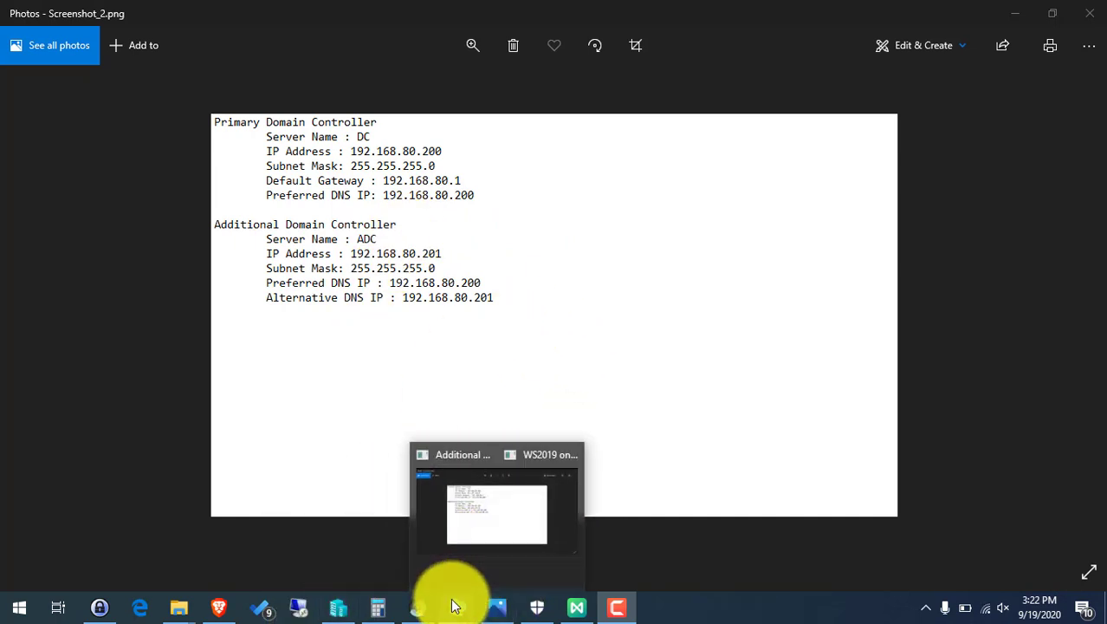
left_click(529, 503)
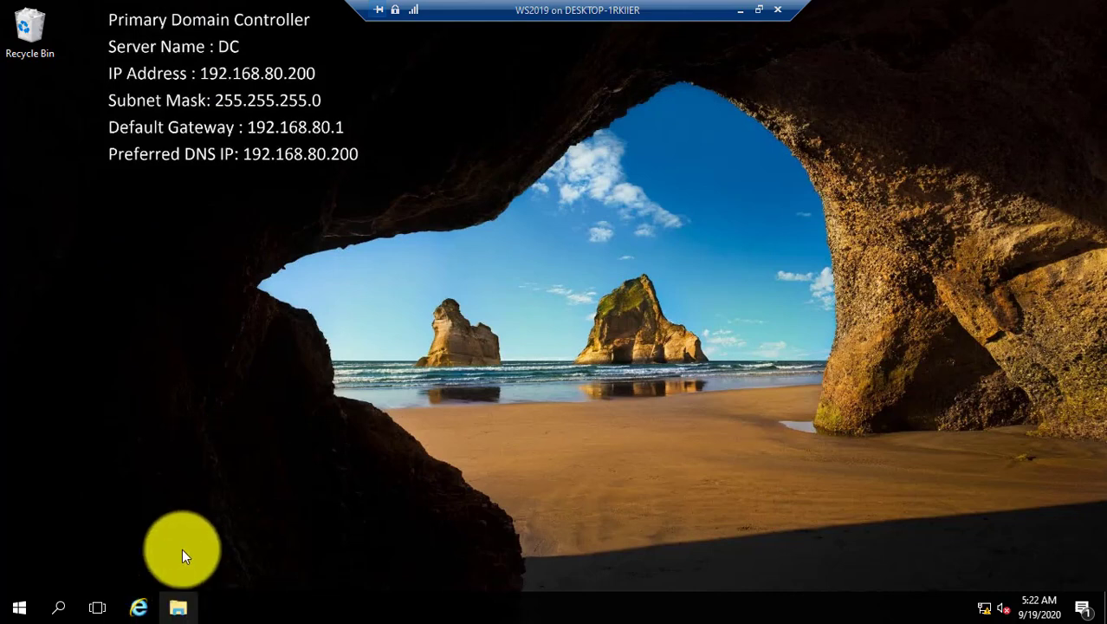
left_click(177, 608)
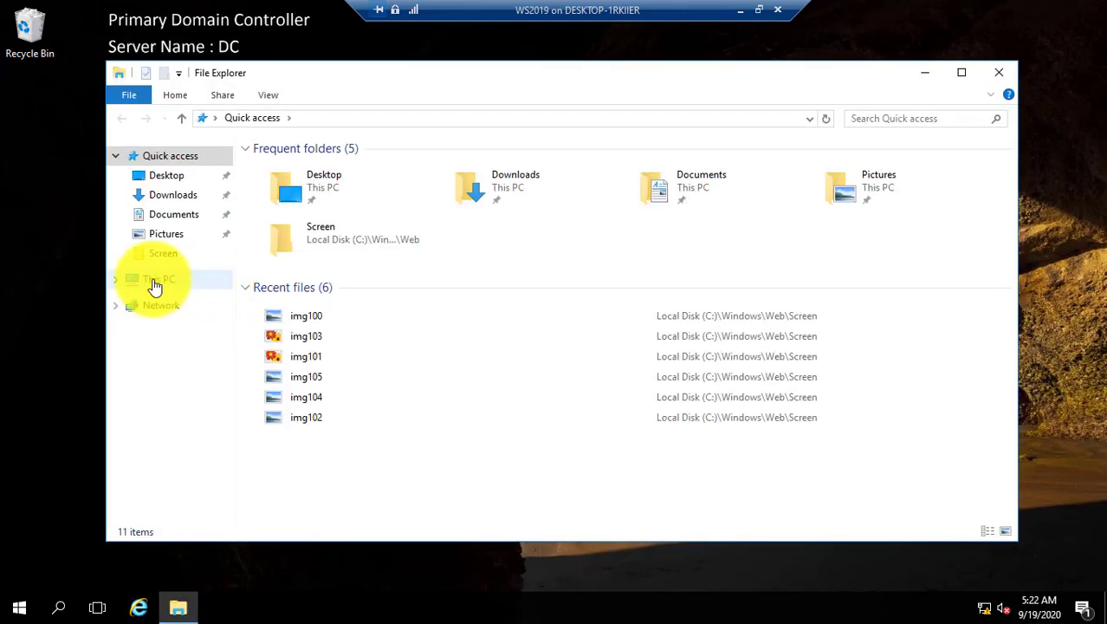
right_click(154, 286)
left_click(189, 493)
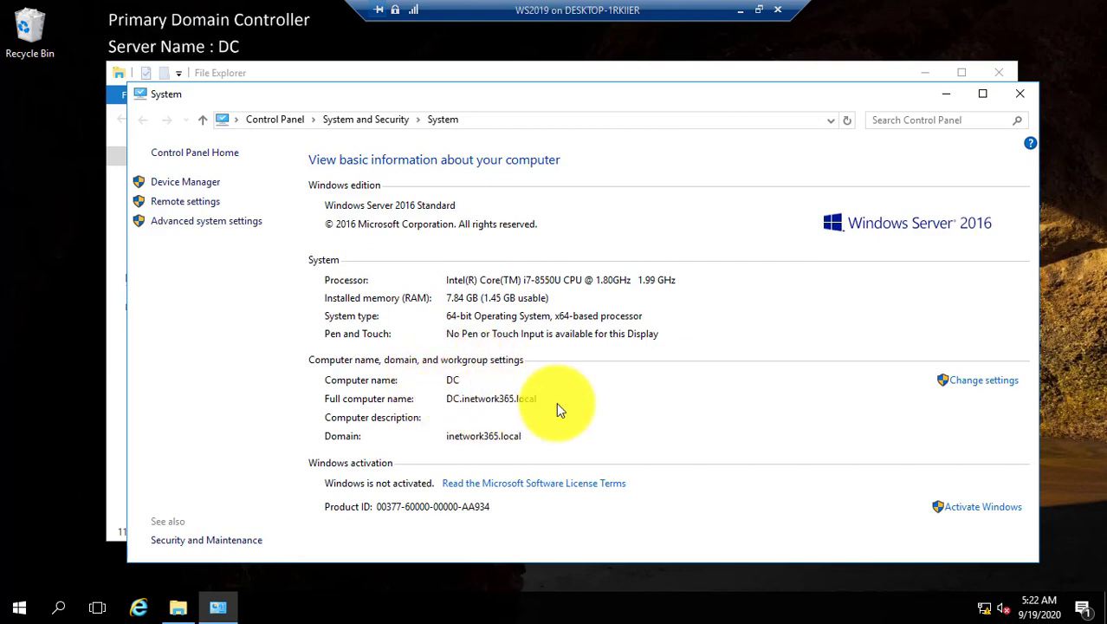
left_click(1020, 93)
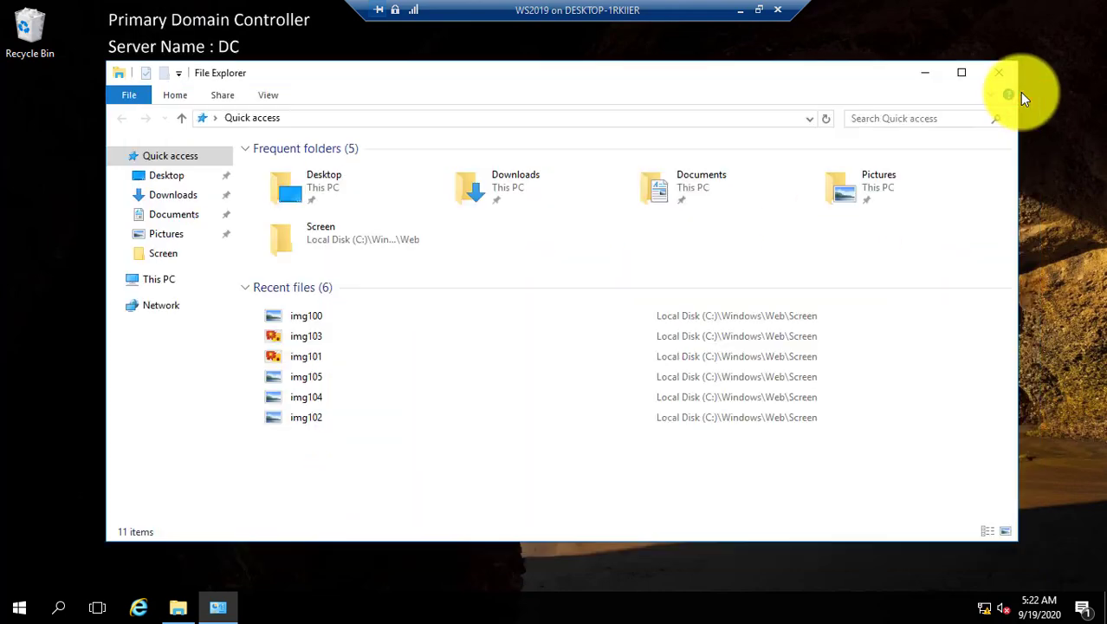
left_click(997, 72)
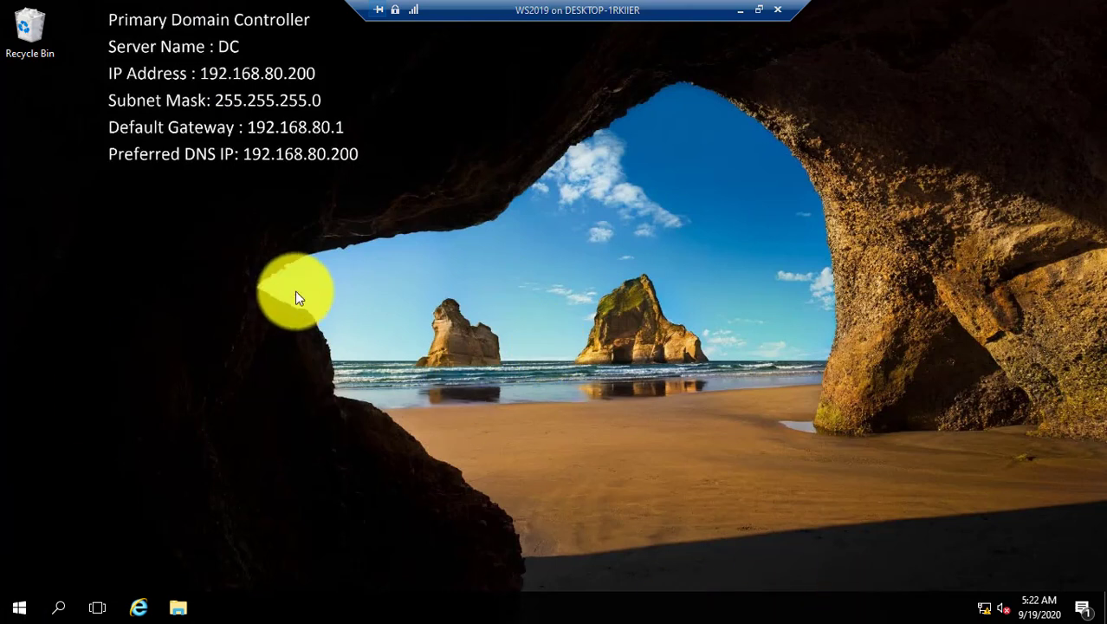
Minimize the DC VM and switch to the Additional Domain Controller VM.
left_click(740, 10)
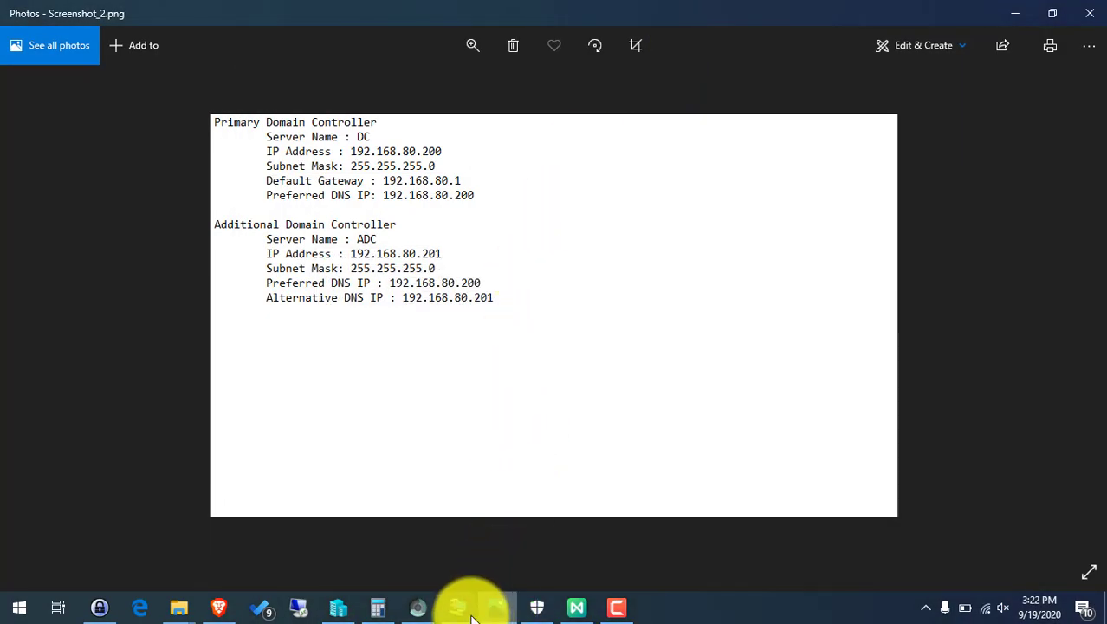
left_click(459, 607)
left_click(391, 519)
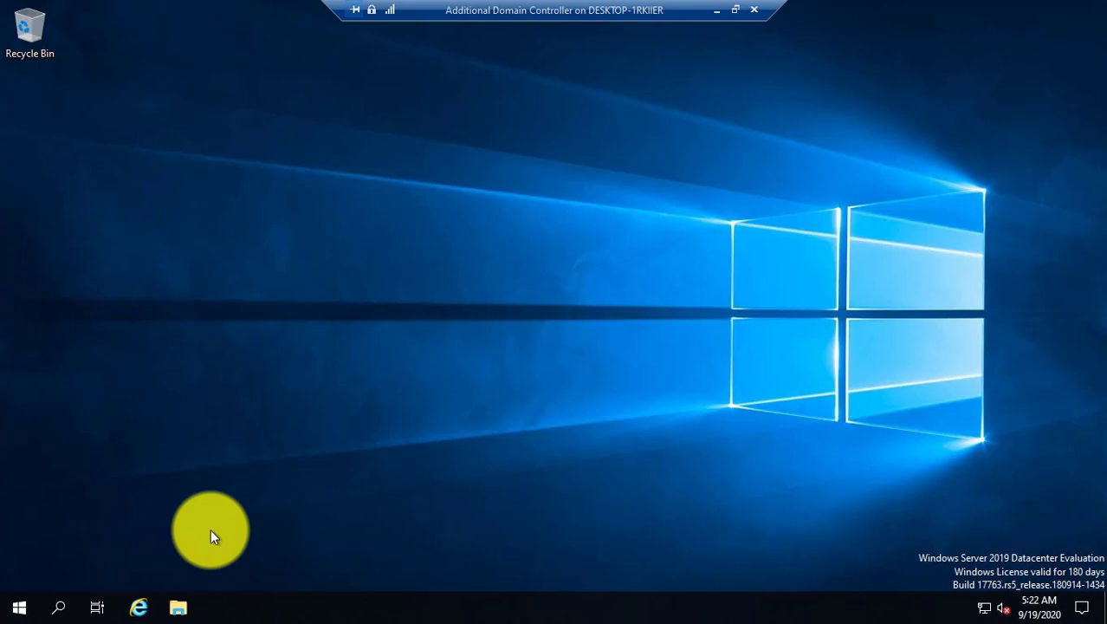
Open This PC Properties on the new server to see its WORKGROUP system information.
left_click(178, 609)
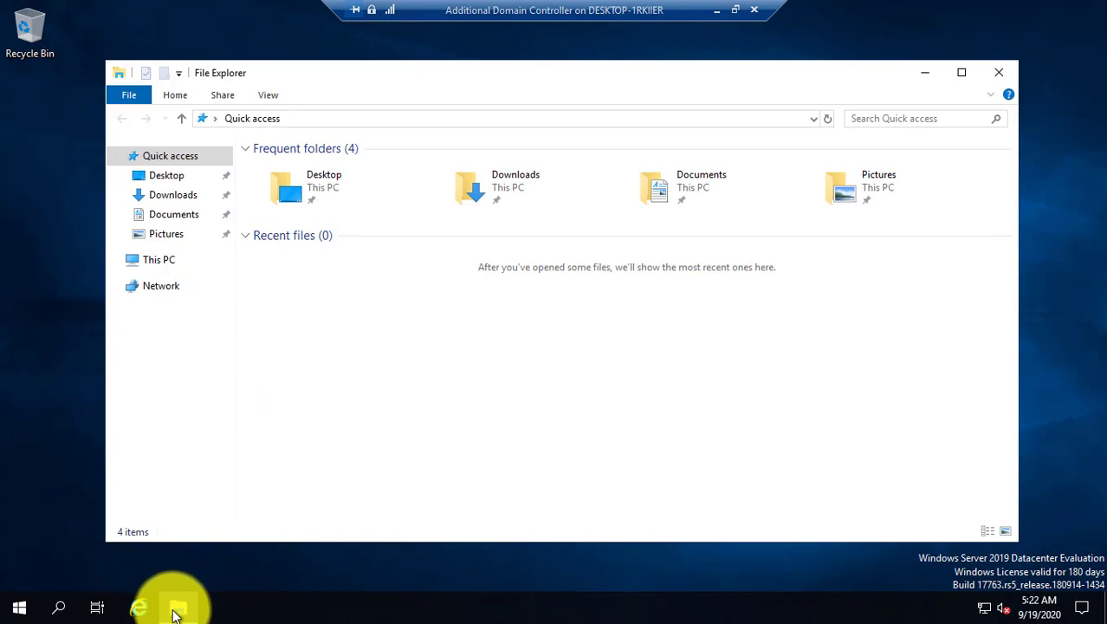
right_click(162, 270)
left_click(211, 481)
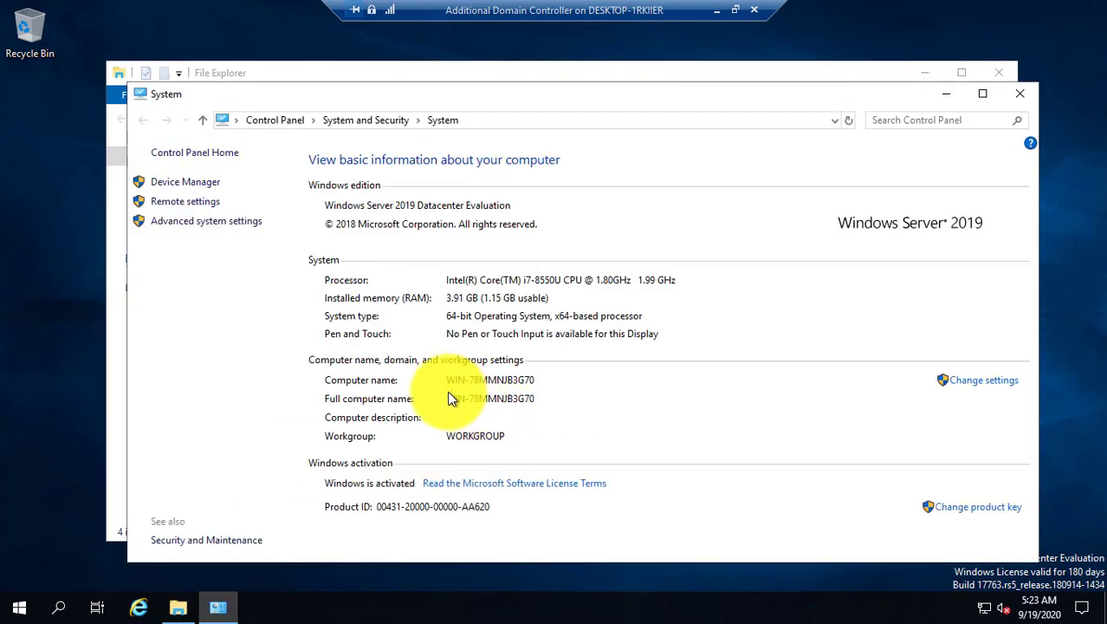
Rename the computer to ADC and start entering inetwork365.local as its domain.
left_click(976, 383)
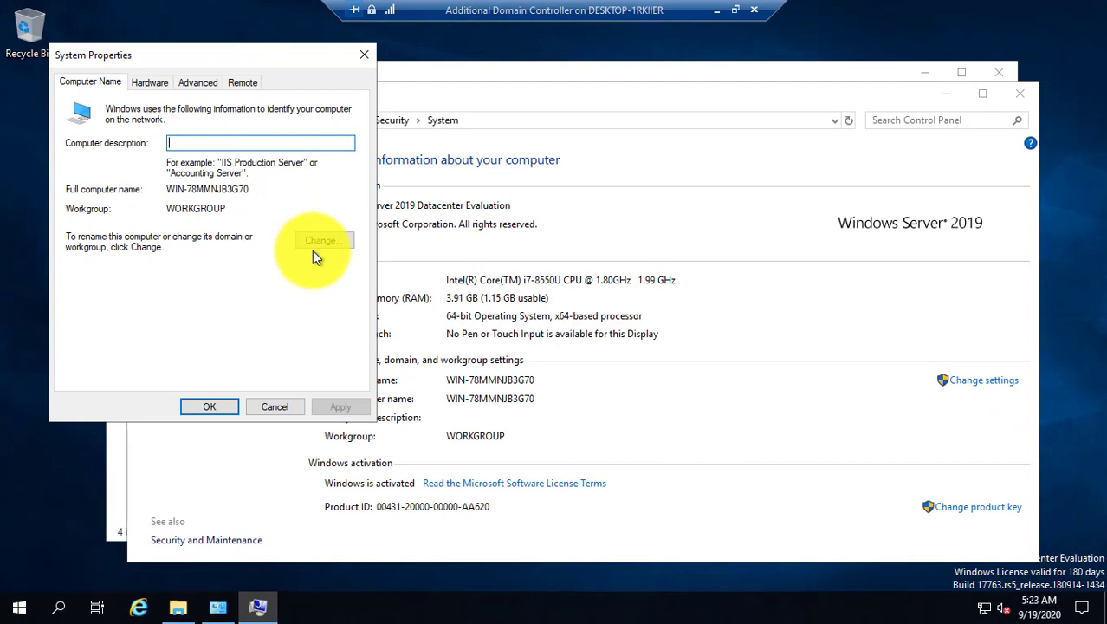
left_click(326, 240)
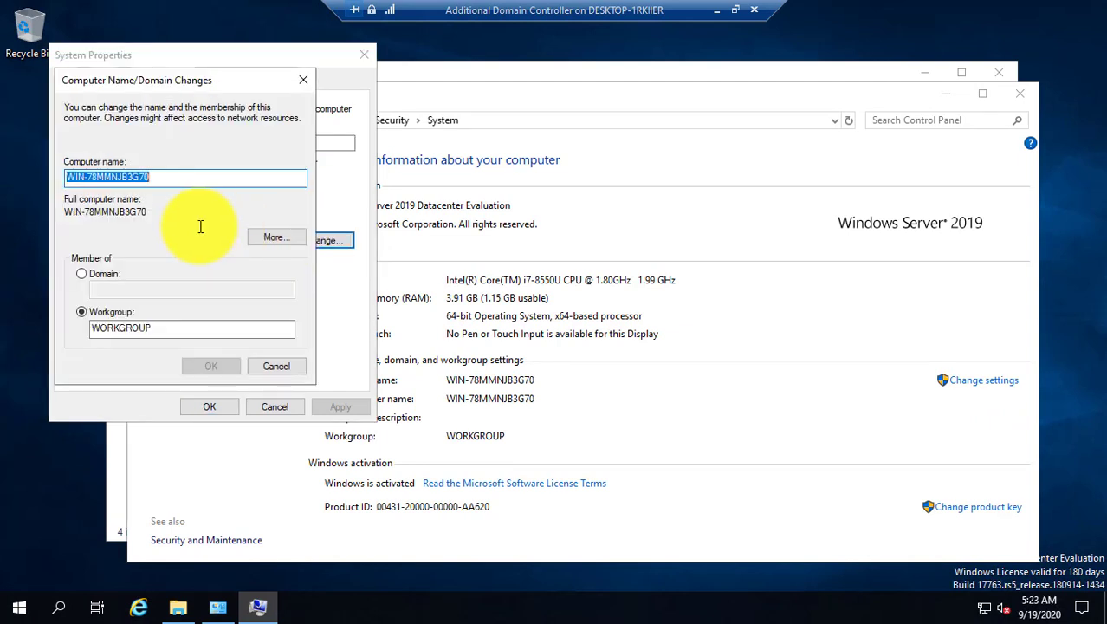
type("ADC")
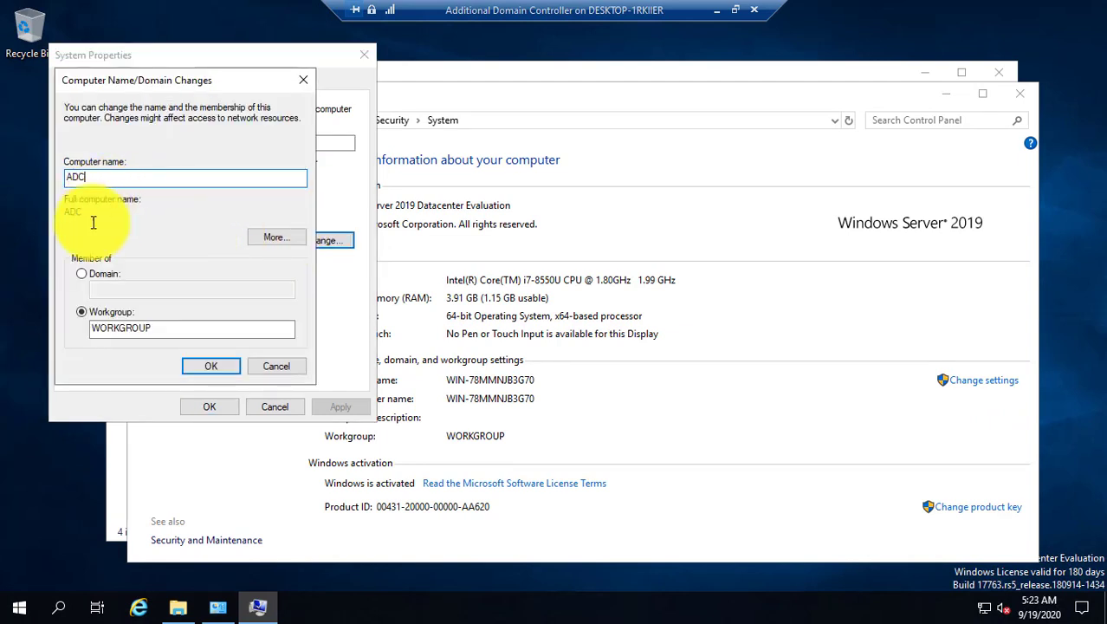
left_click(87, 273)
left_click(111, 292)
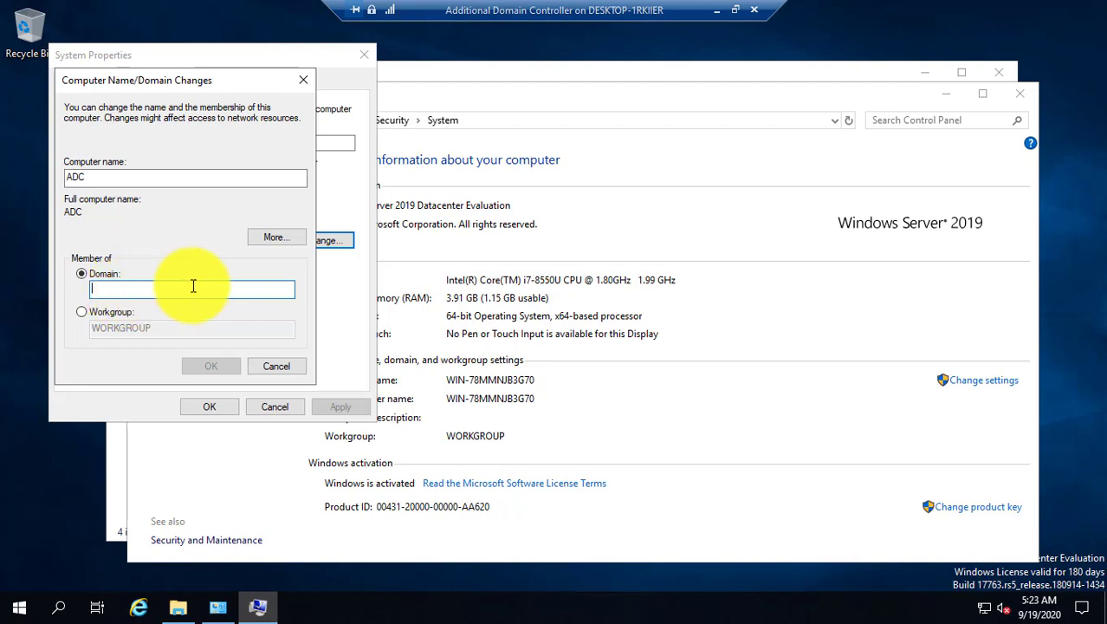
type("inetwor")
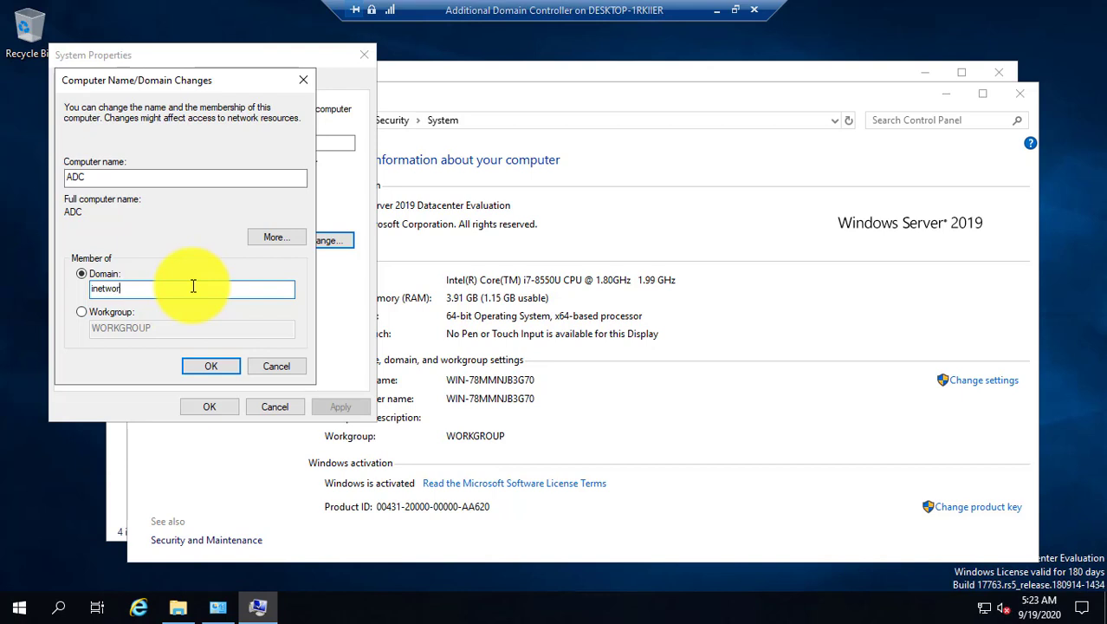
type("k365.local")
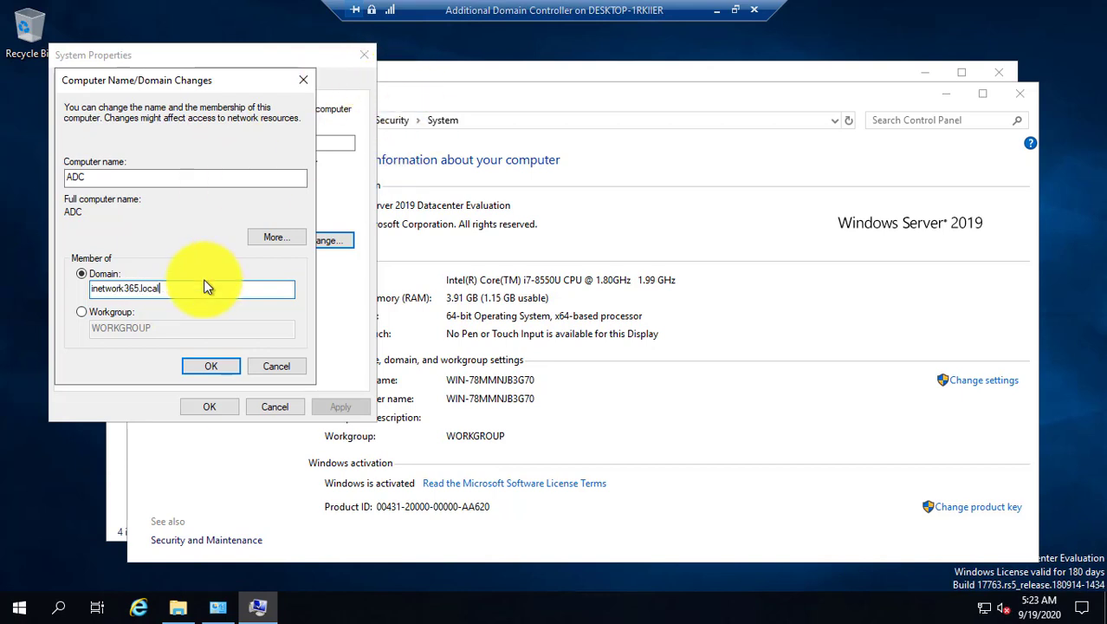
Open the TCP/IPv4 properties of the ADC server's Ethernet adapter from Network & Internet settings.
right_click(984, 612)
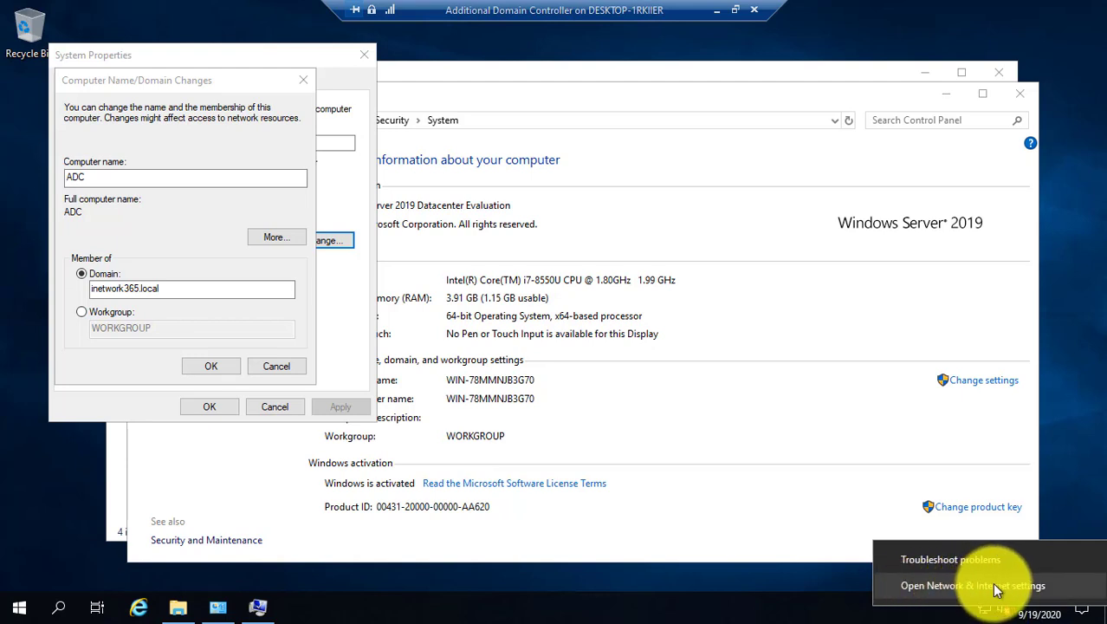
left_click(996, 587)
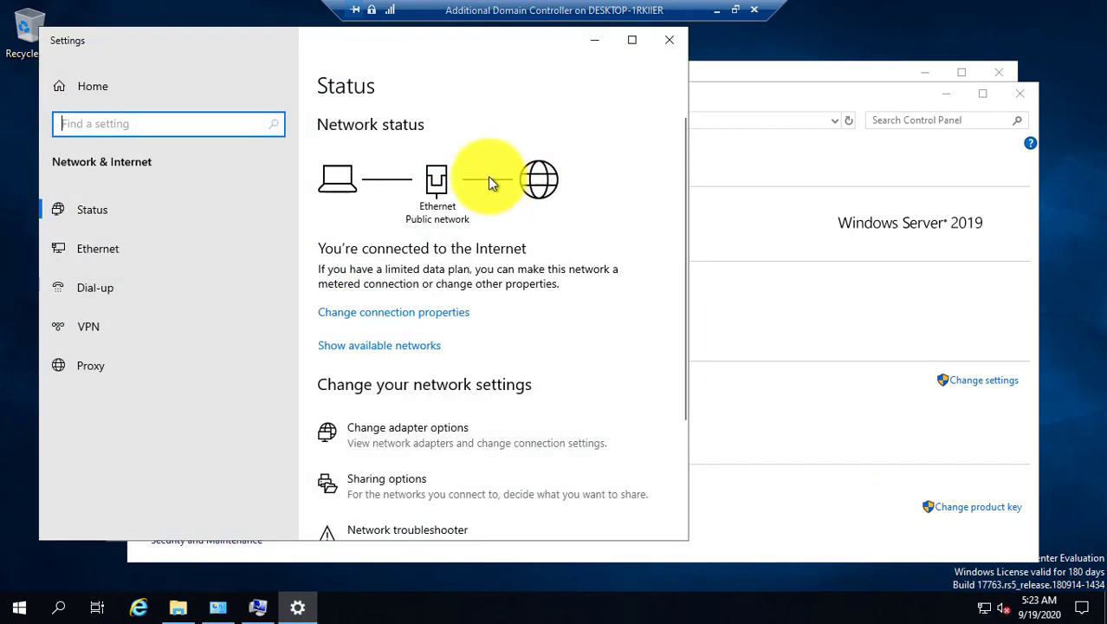
left_click(130, 247)
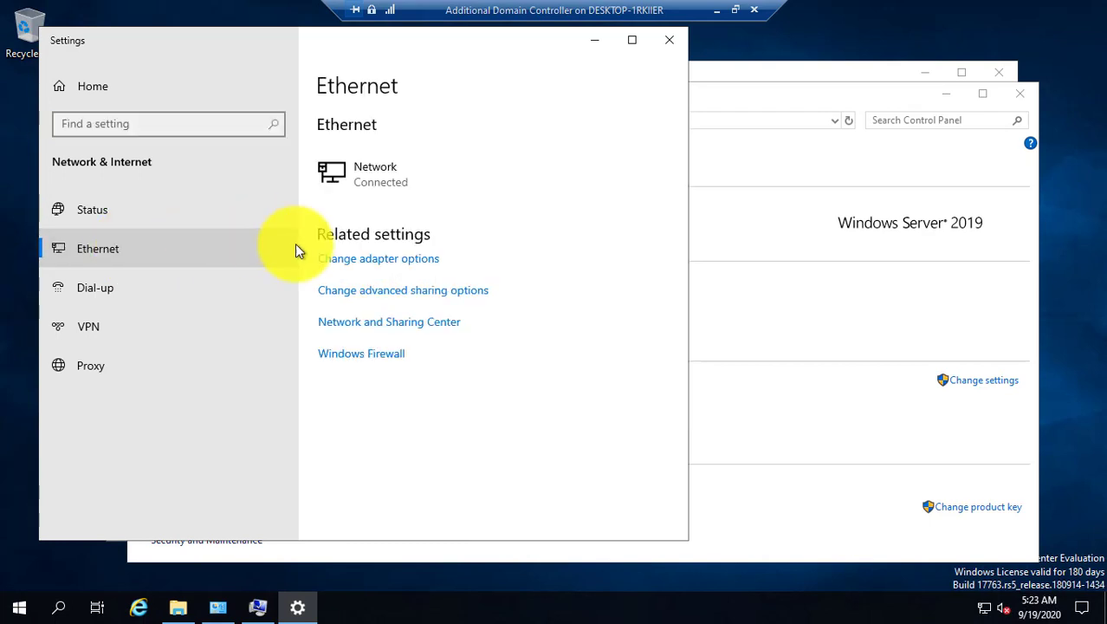
left_click(385, 260)
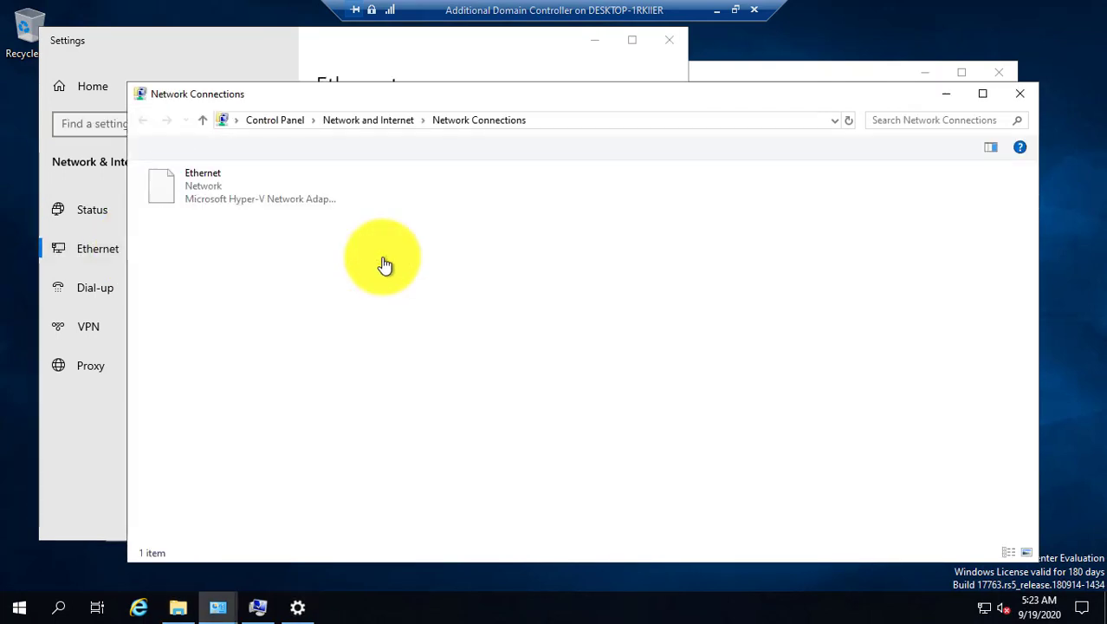
right_click(181, 179)
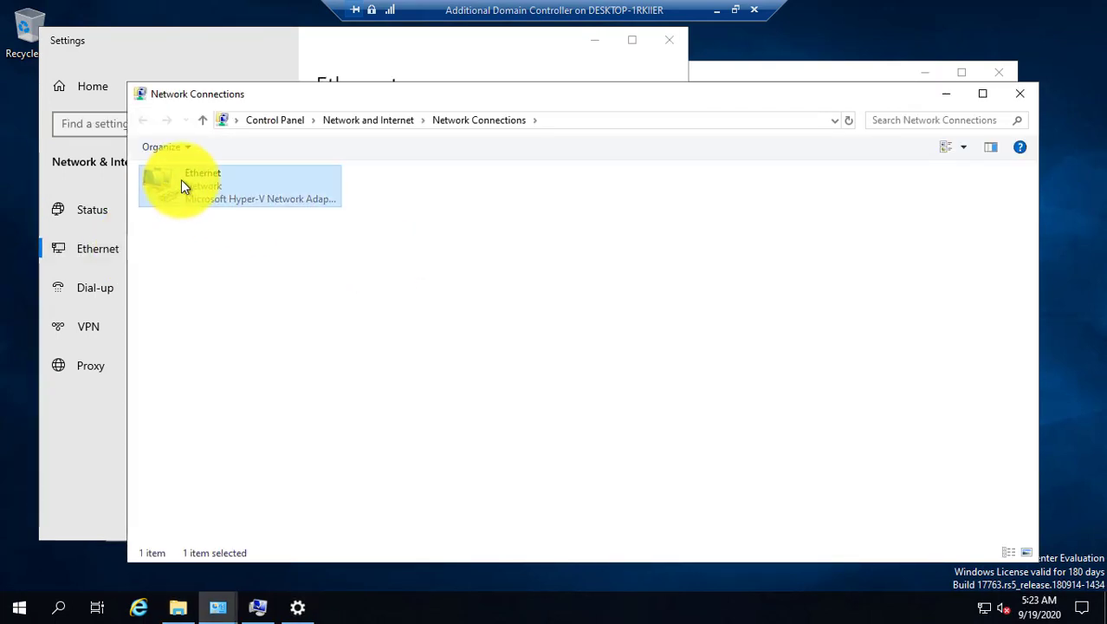
left_click(234, 333)
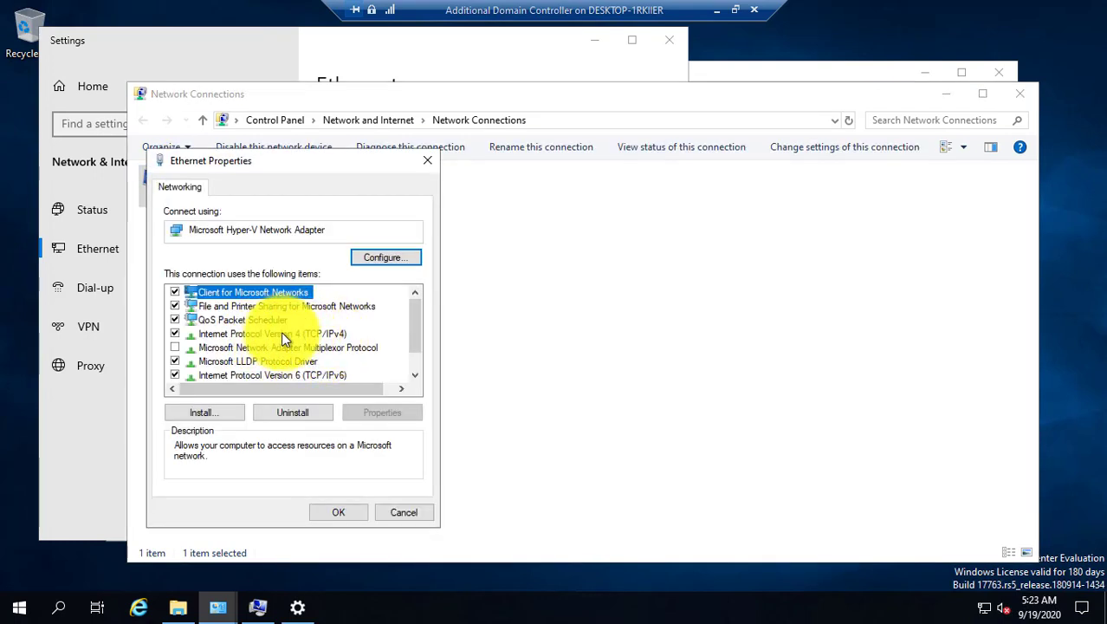
double_click(287, 334)
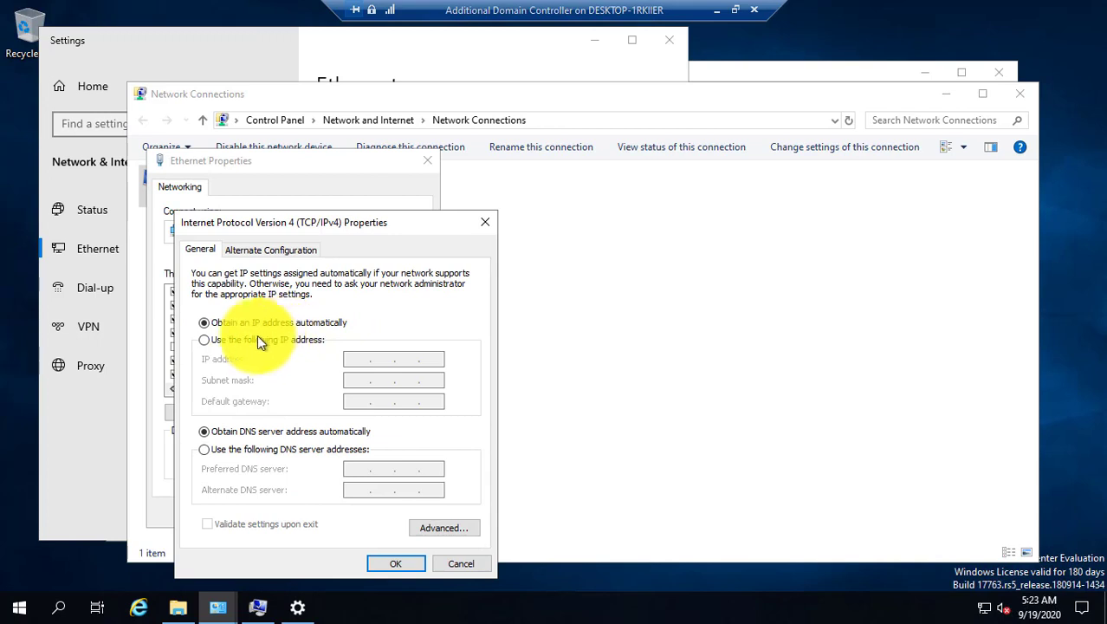
Assign static IP 192.168.80.201, mask 255.255.255.0, gateway 192.168.80.1, DNS 192.168.80.200.
left_click(251, 341)
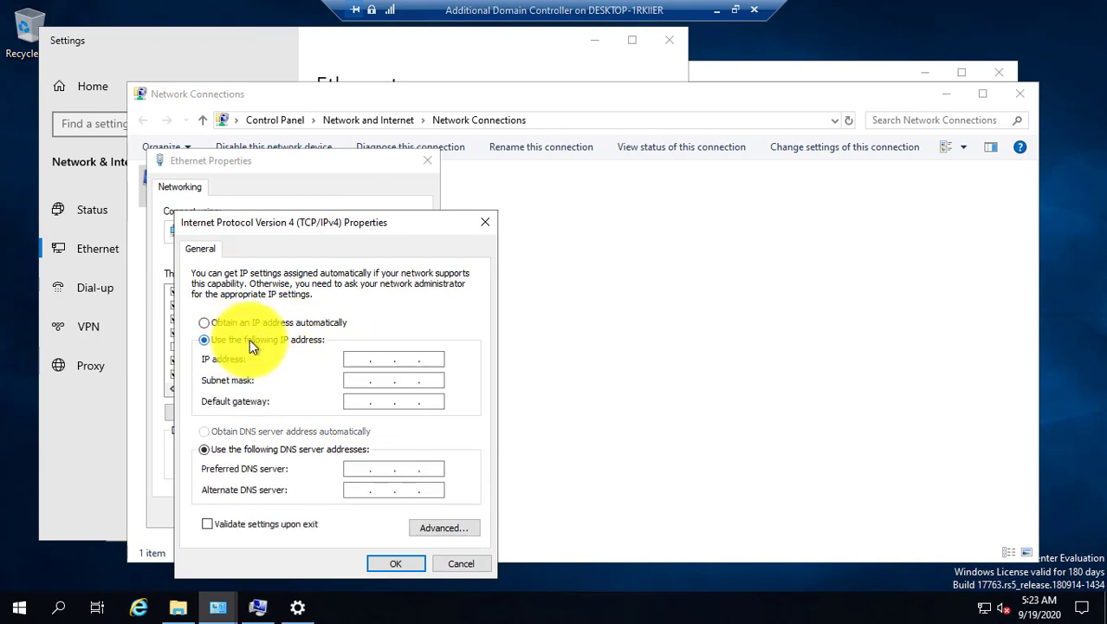
left_click(352, 361)
type("192 . 1")
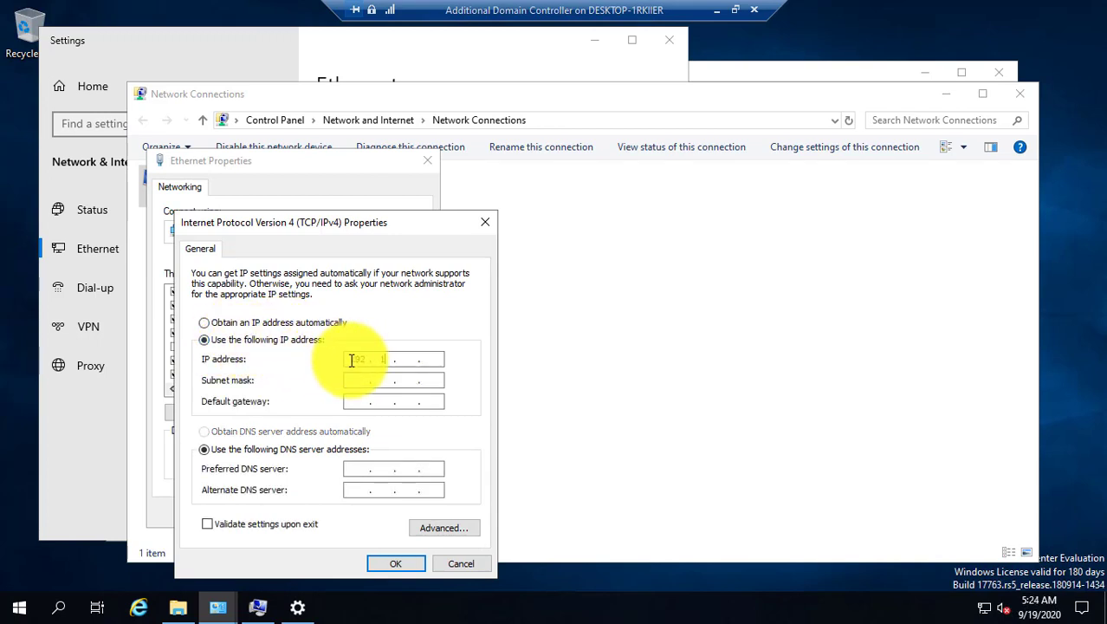
type("68 . 80 . 201")
key("Tab")
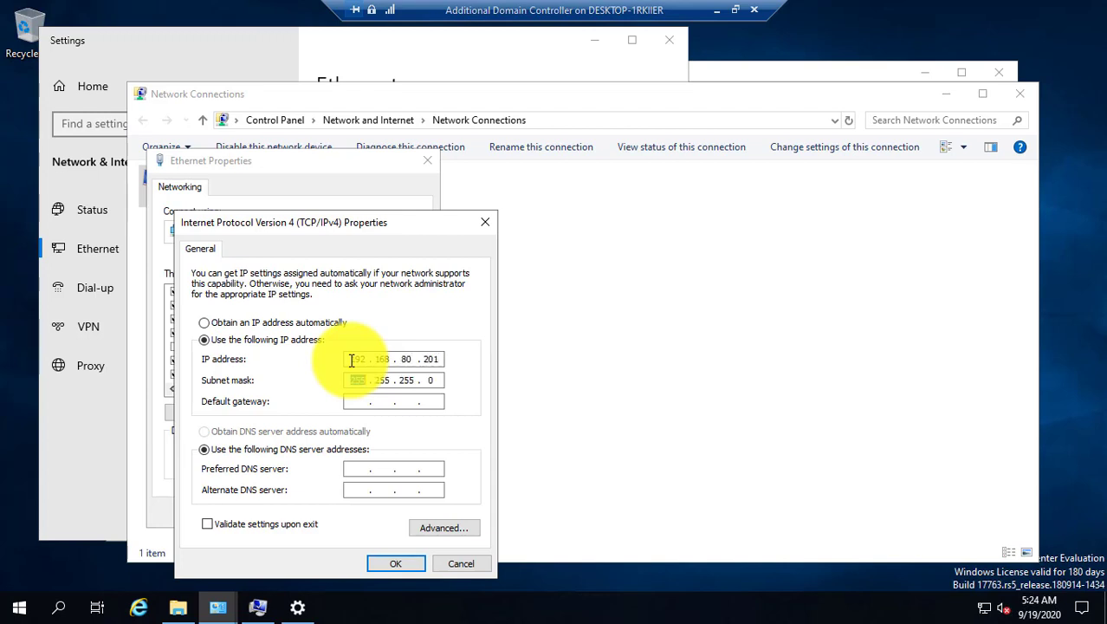
key("Tab")
type("192 . 168")
key("Tab")
key("Tab")
type("192 . 168 . ")
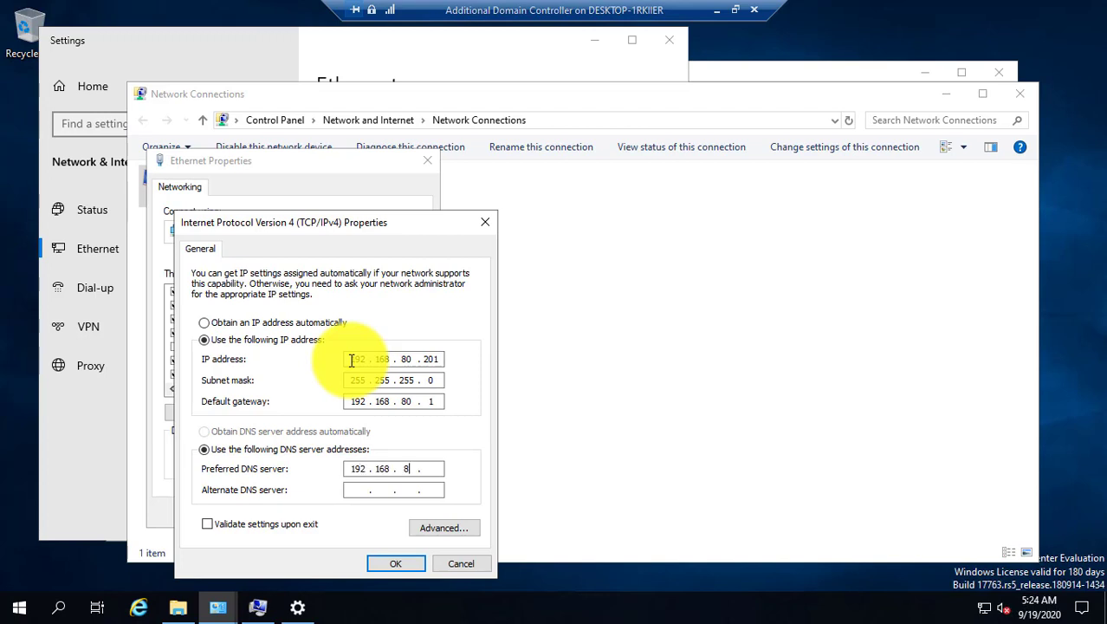
type("80 . 200")
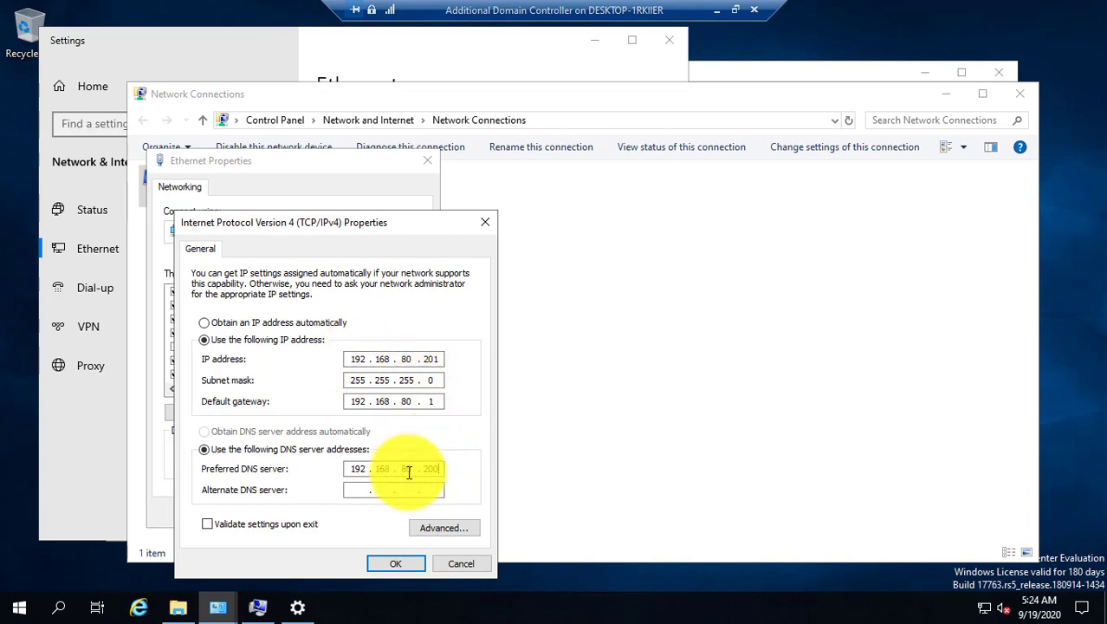
left_click(384, 562)
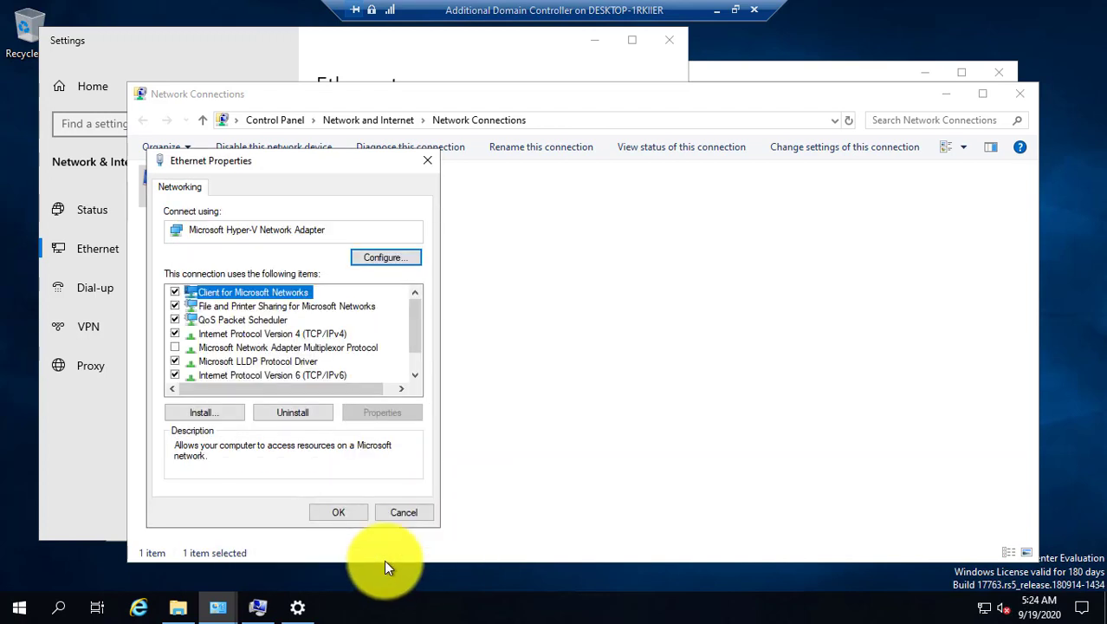
Save the adapter settings, close the connections list, and search the Start menu for cmd.
left_click(340, 511)
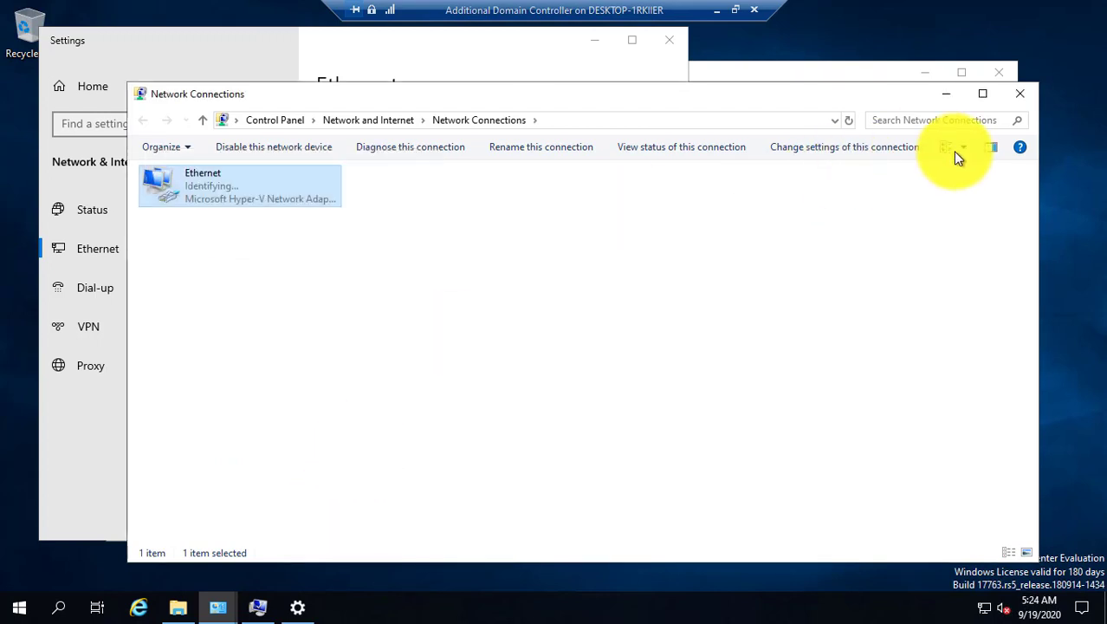
left_click(1020, 94)
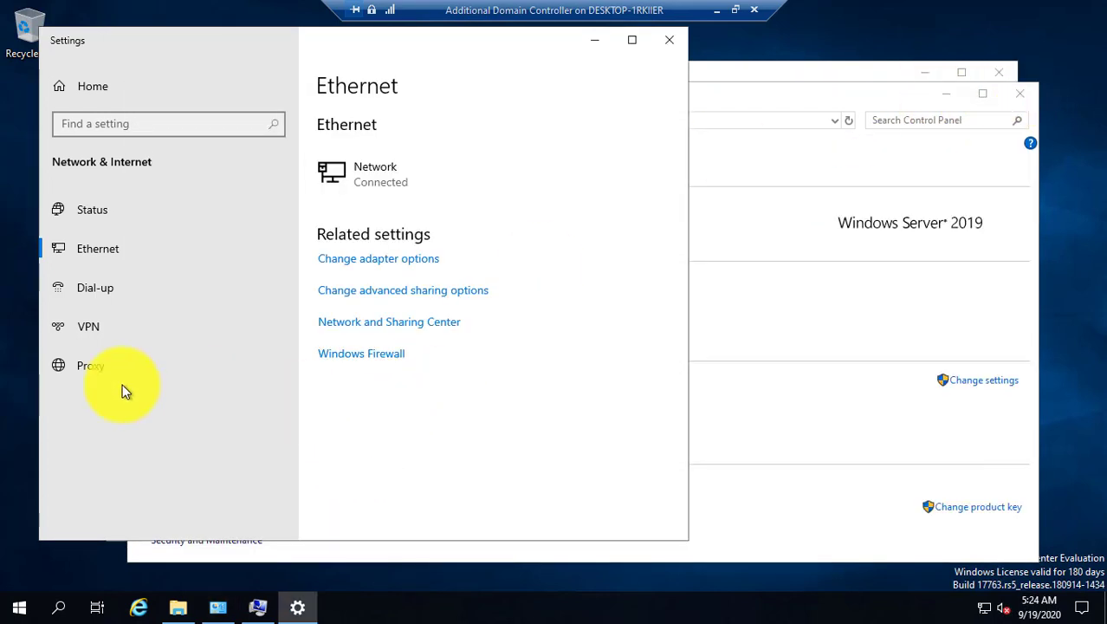
left_click(19, 607)
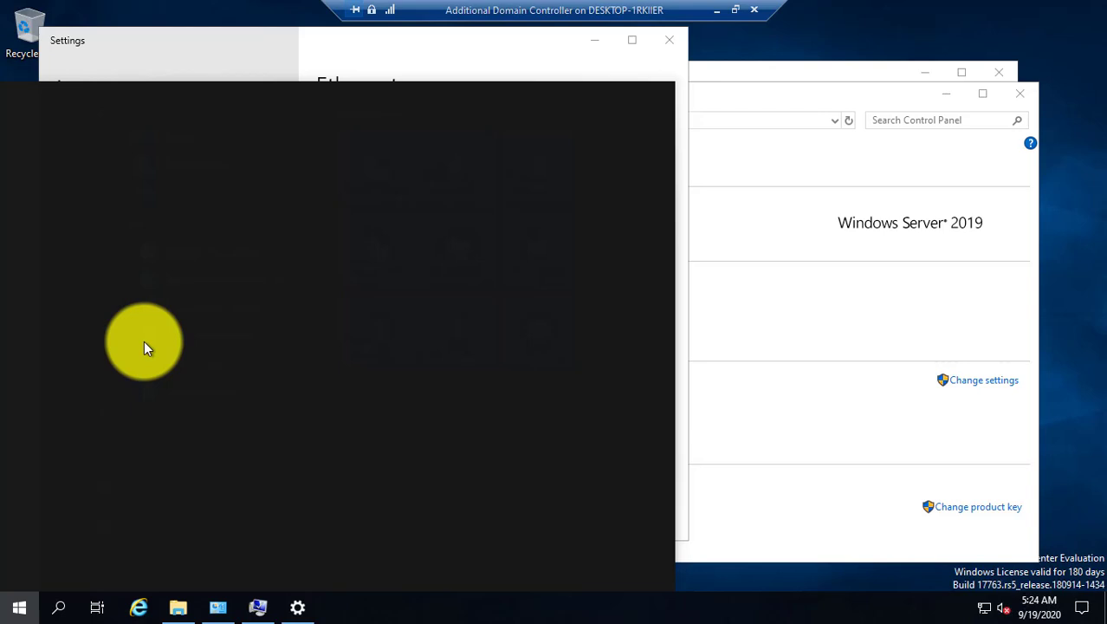
type("cmd")
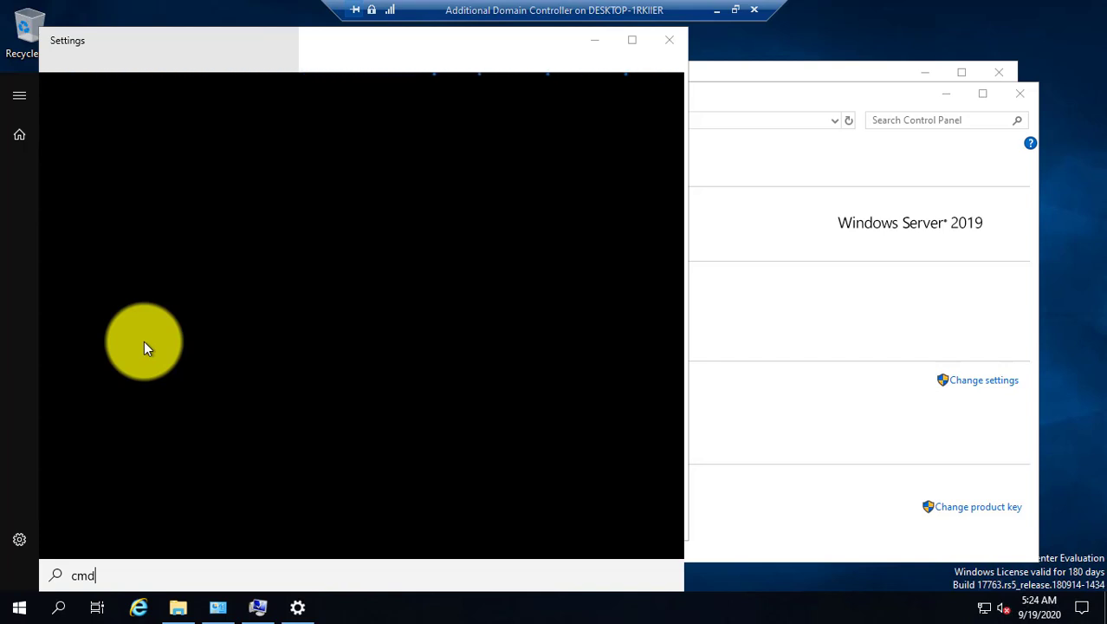
key("BackSpace")
key("BackSpace")
key("BackSpace")
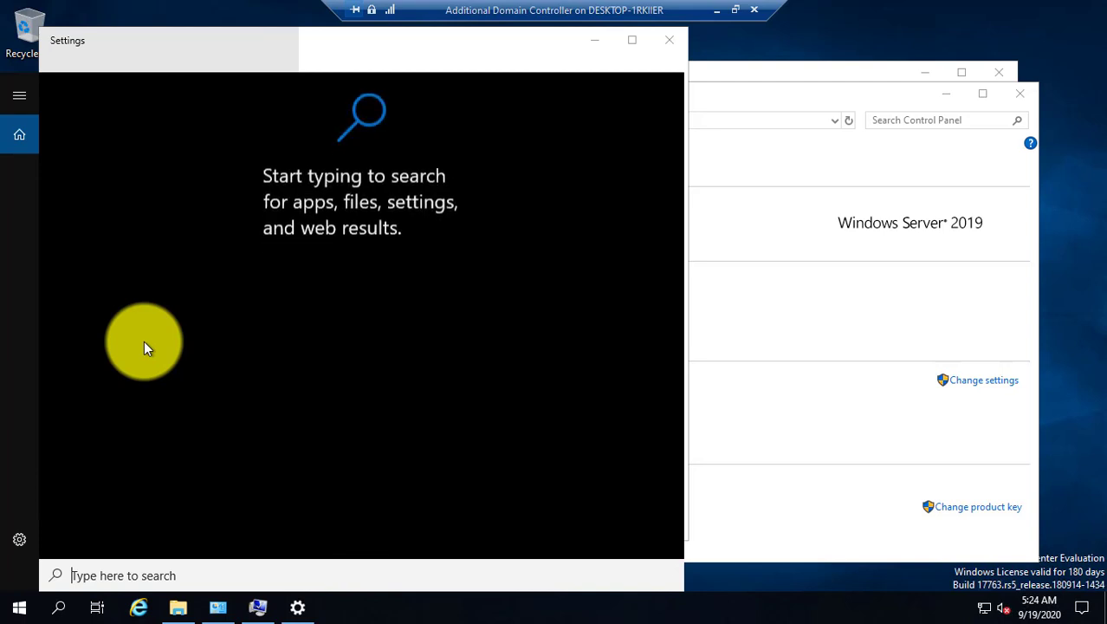
type("cmd")
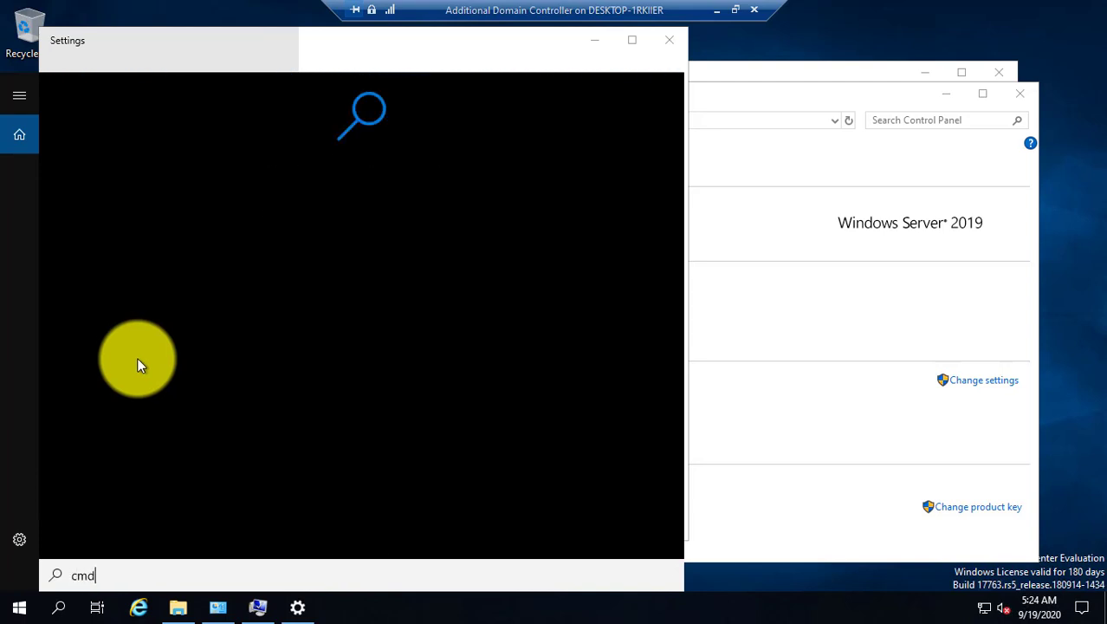
left_click(18, 607)
left_click(18, 608)
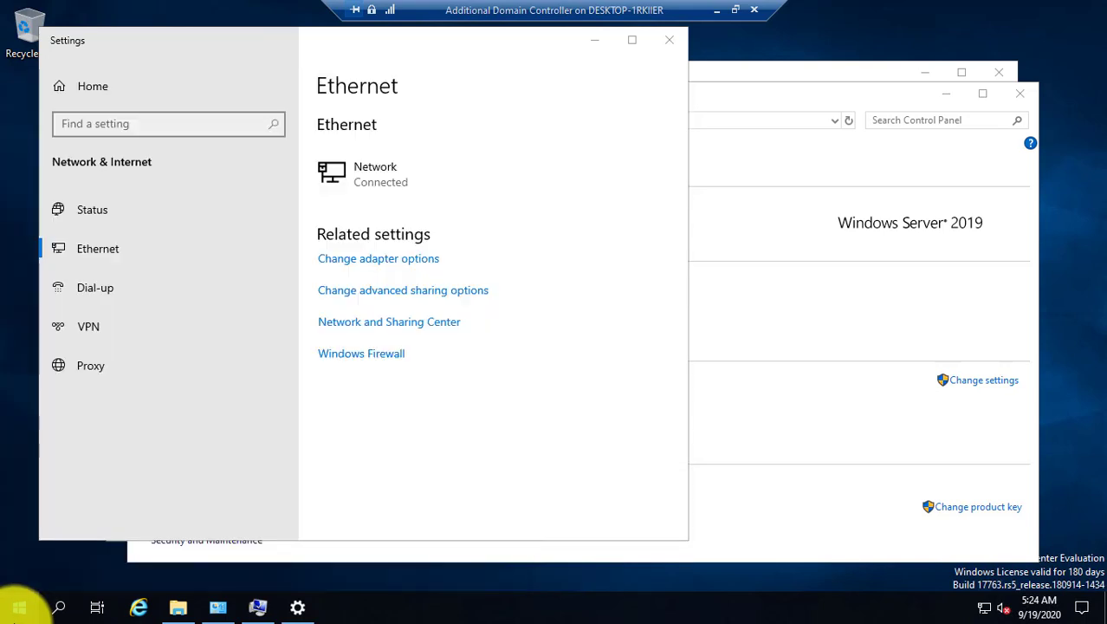
left_click(18, 607)
type("cmd")
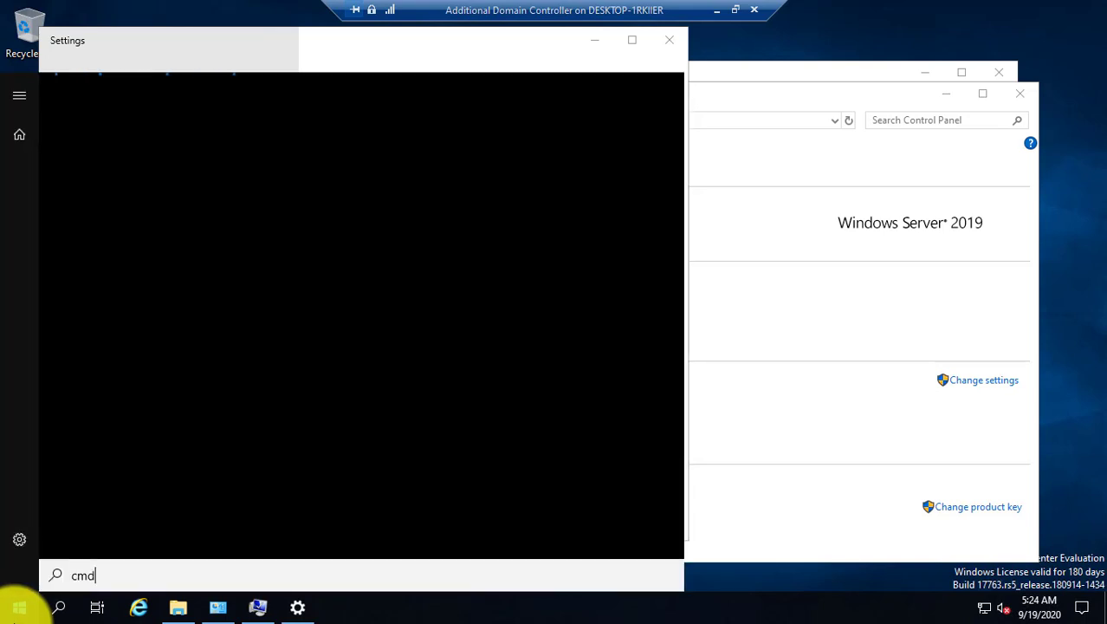
left_click(777, 477)
left_click(18, 607)
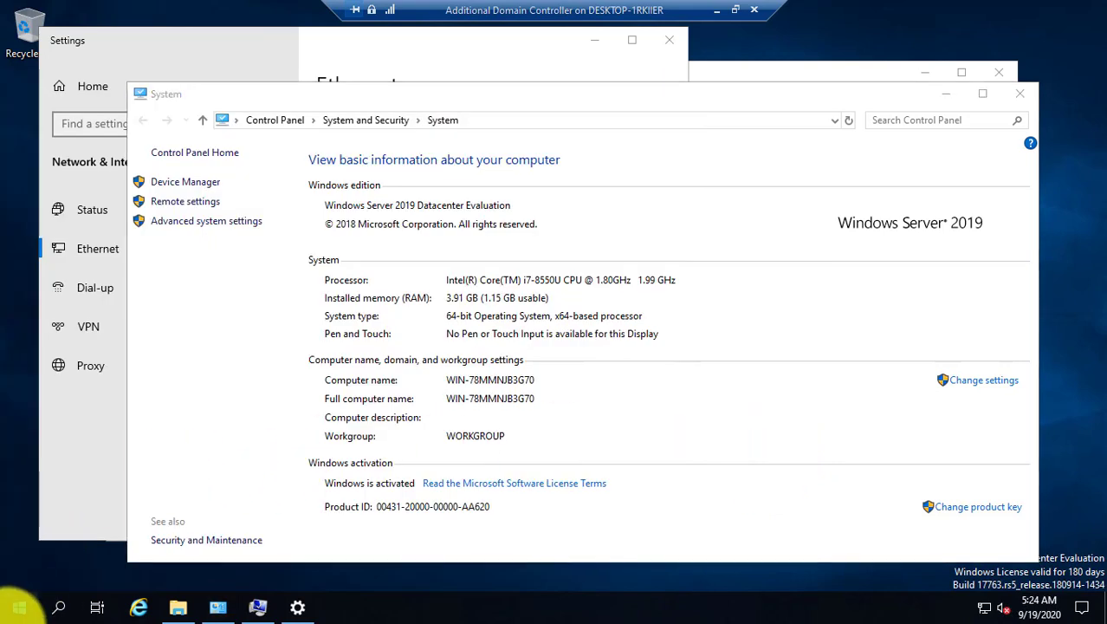
type("cmd")
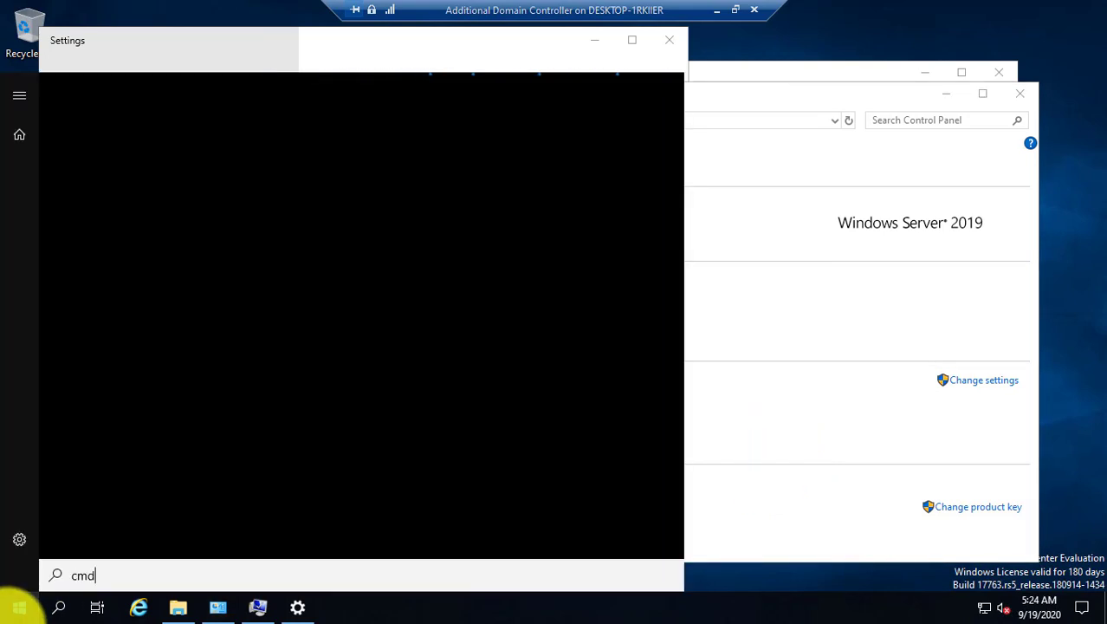
left_click(787, 487)
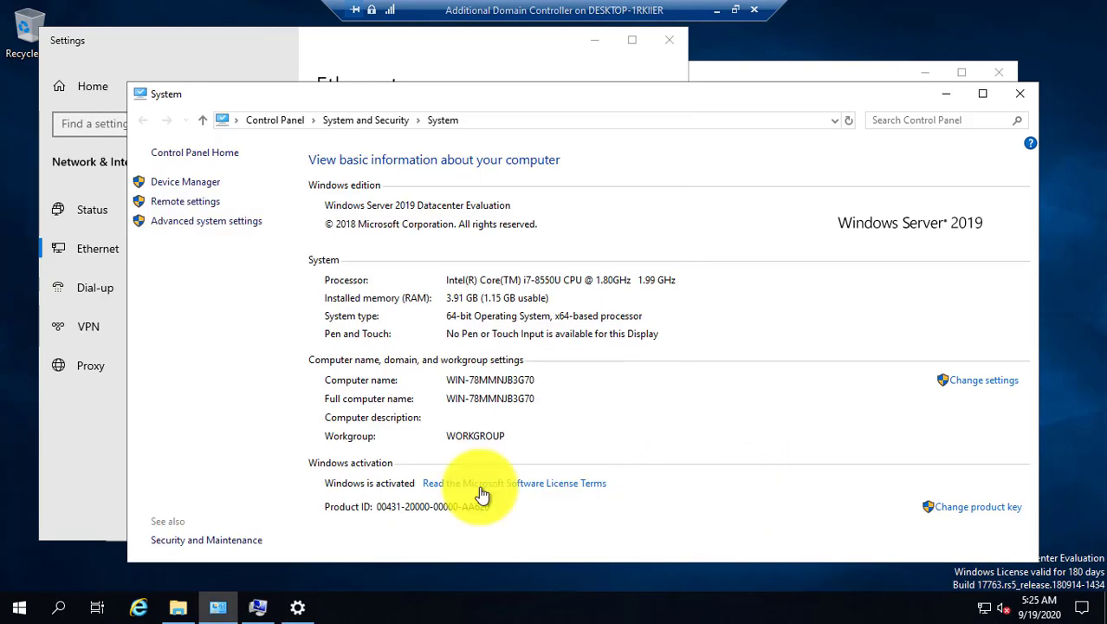
Run cmd, ping 192.168.80.200 successfully, then close the console and System window.
key("super+r")
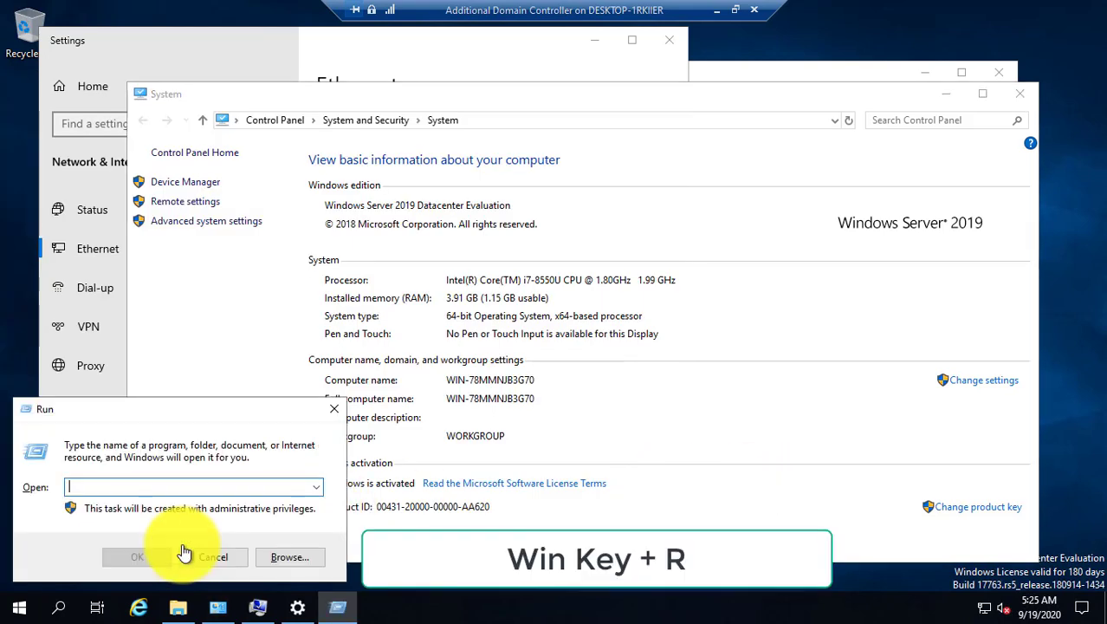
type("cmd")
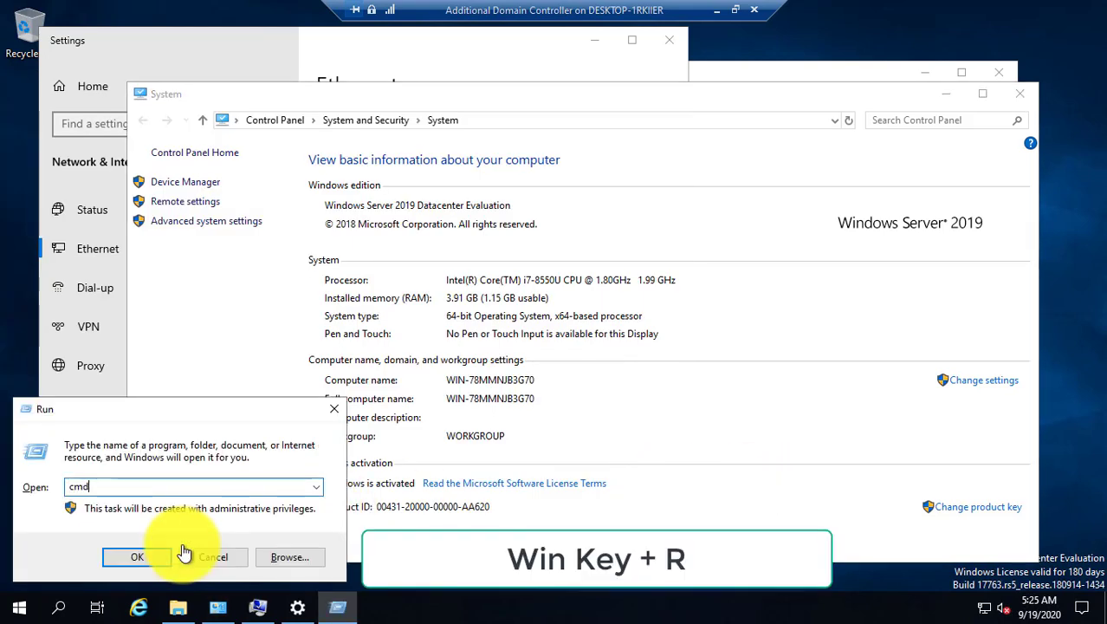
key("Return")
left_click(259, 172)
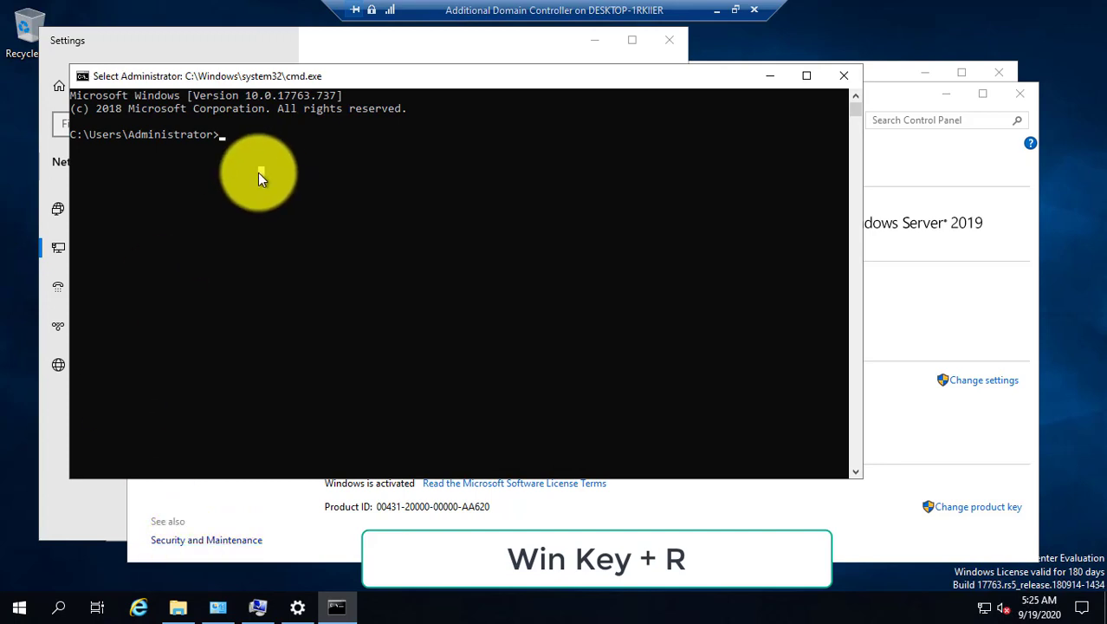
type("pin")
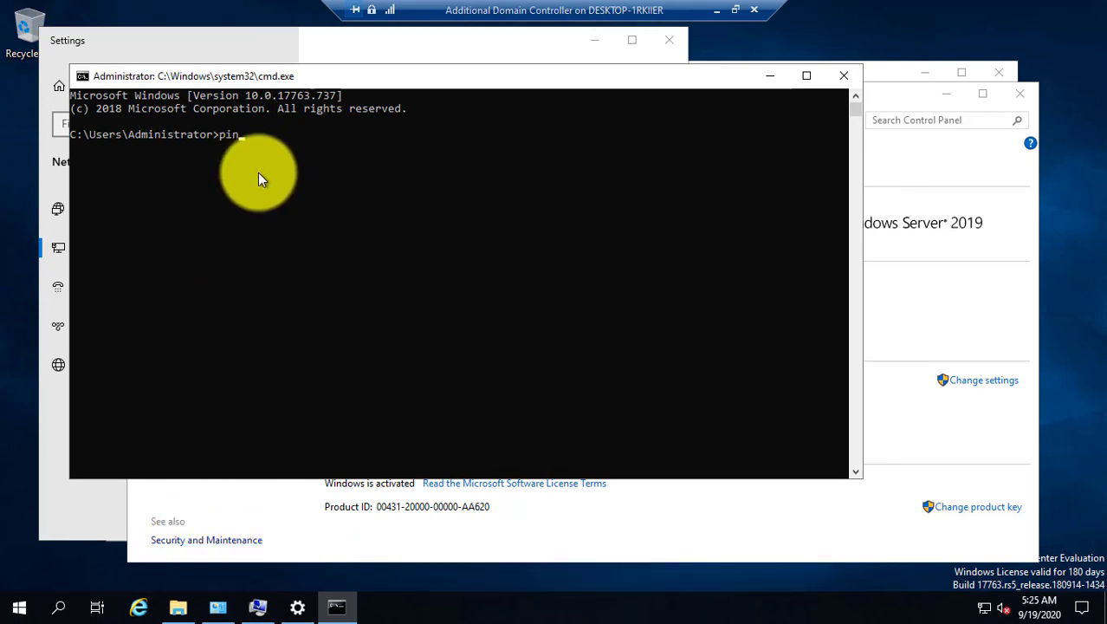
type("g 192.168.80.200")
key("Return")
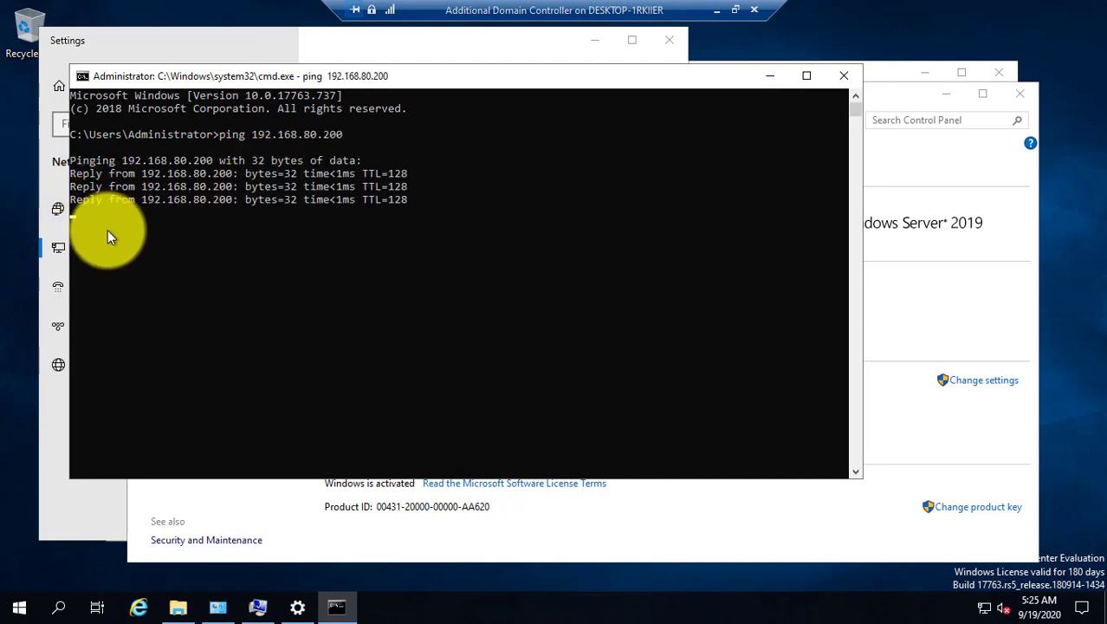
left_click(849, 78)
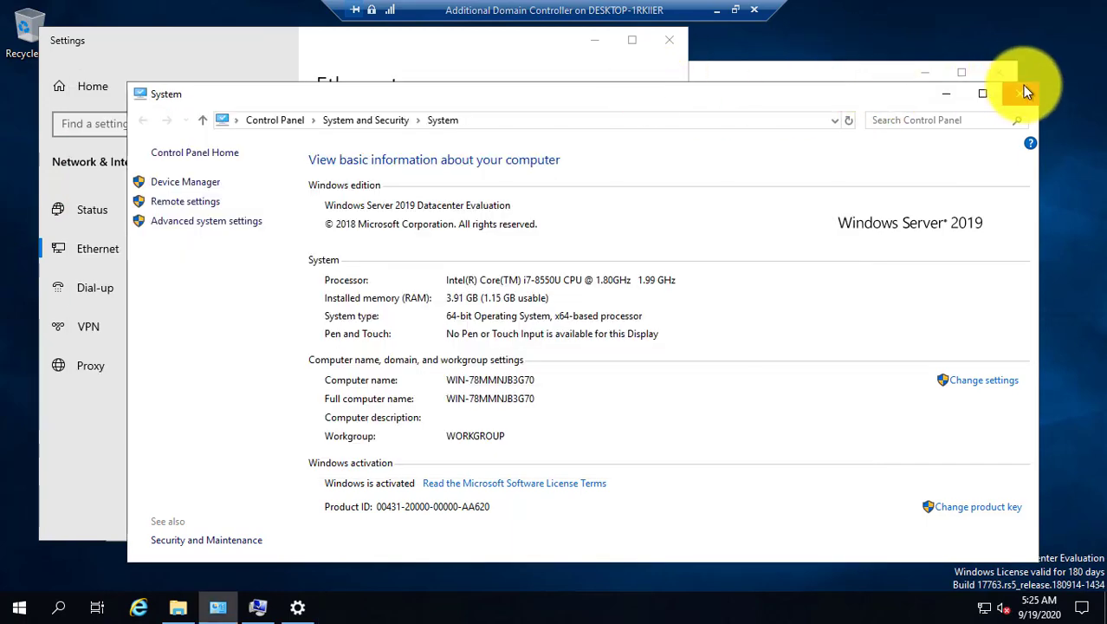
left_click(1019, 93)
Join ADC to inetwork365.local using the domain administrator's username and password, acknowledging the welcome and restart notices.
left_click(669, 40)
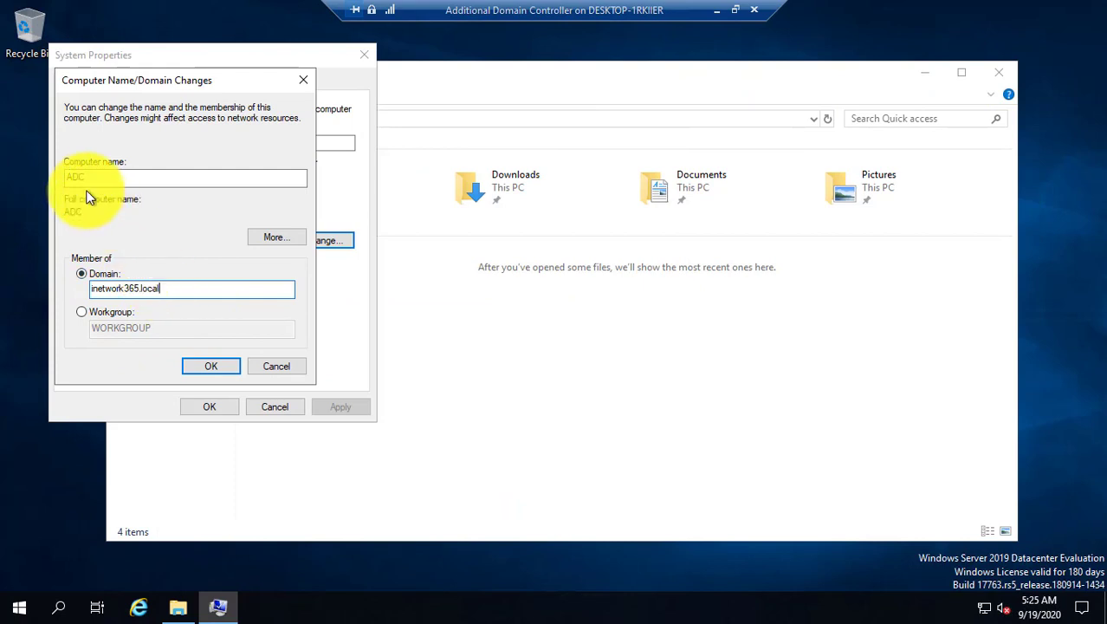
double_click(102, 291)
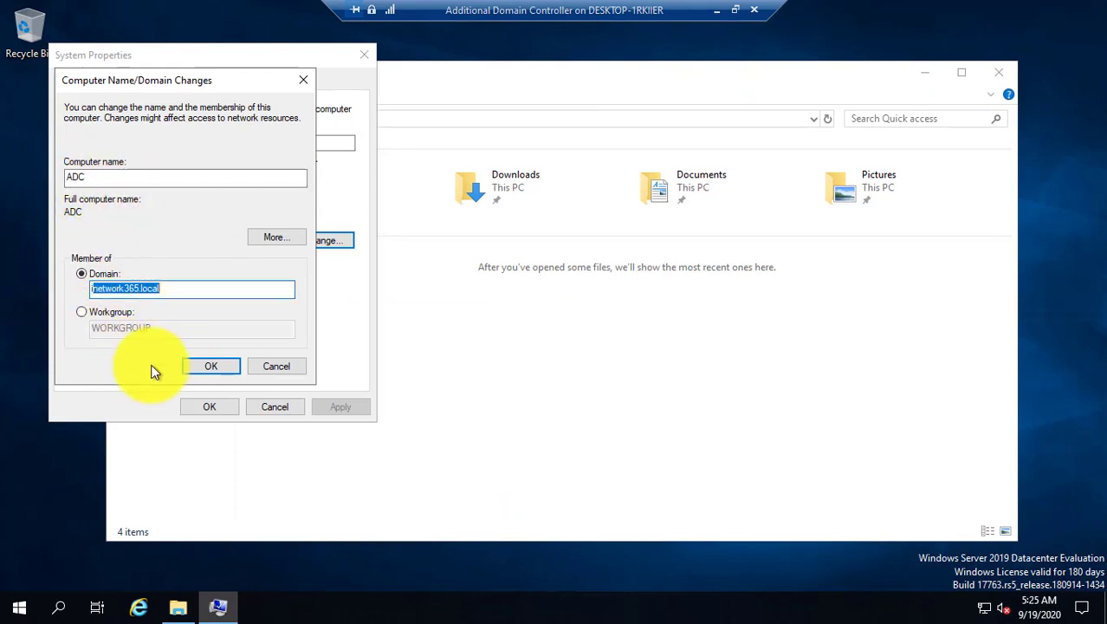
left_click(206, 364)
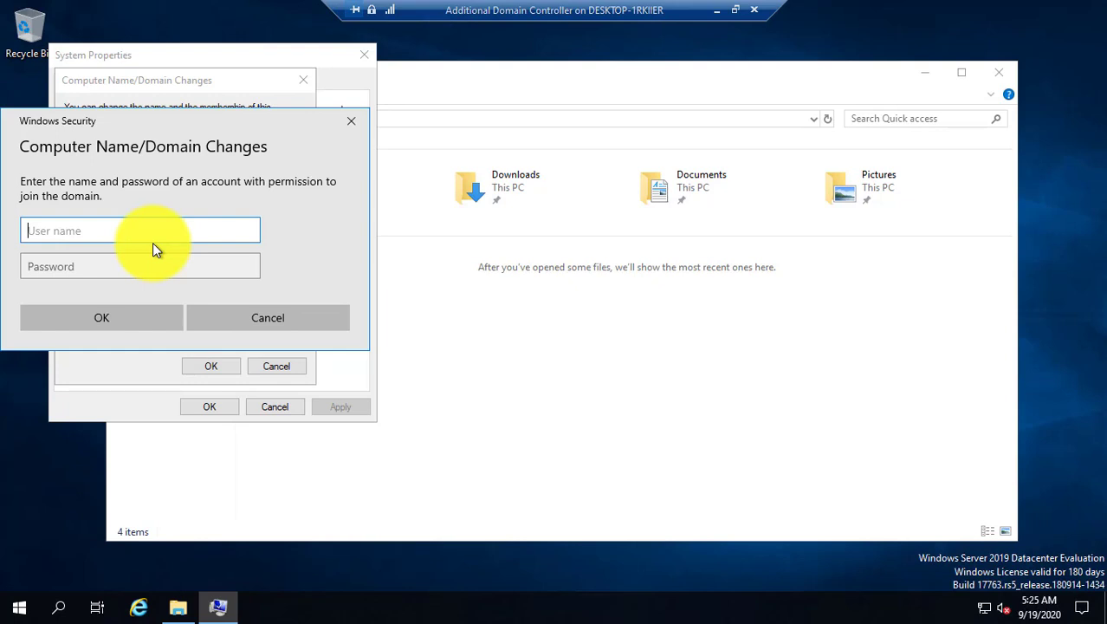
type("inetwork365\\adm")
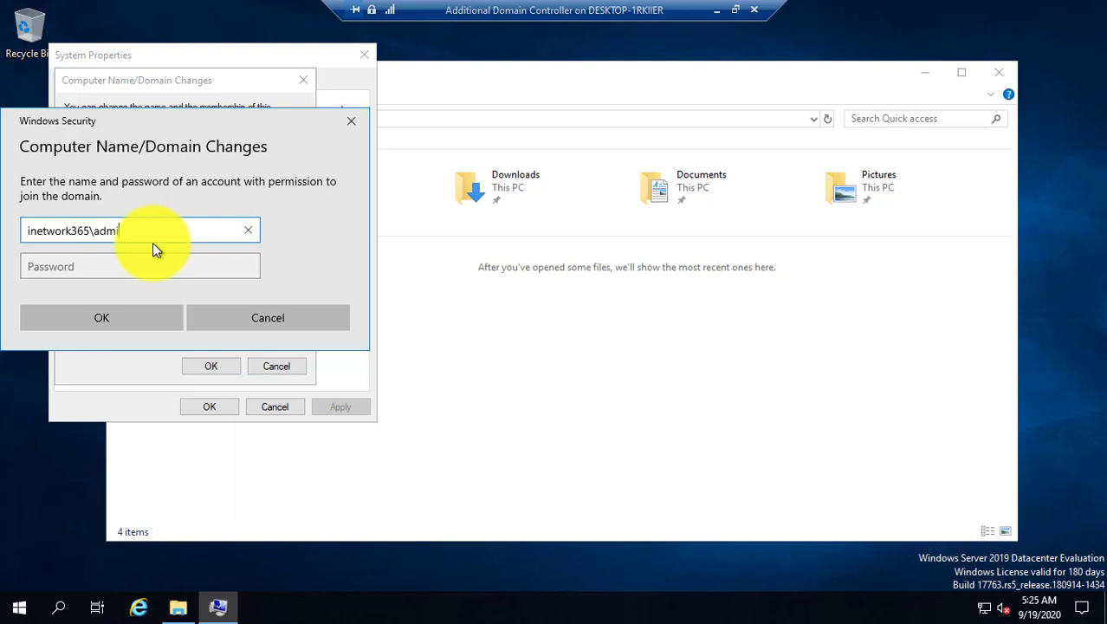
type("inistrator")
key("Tab")
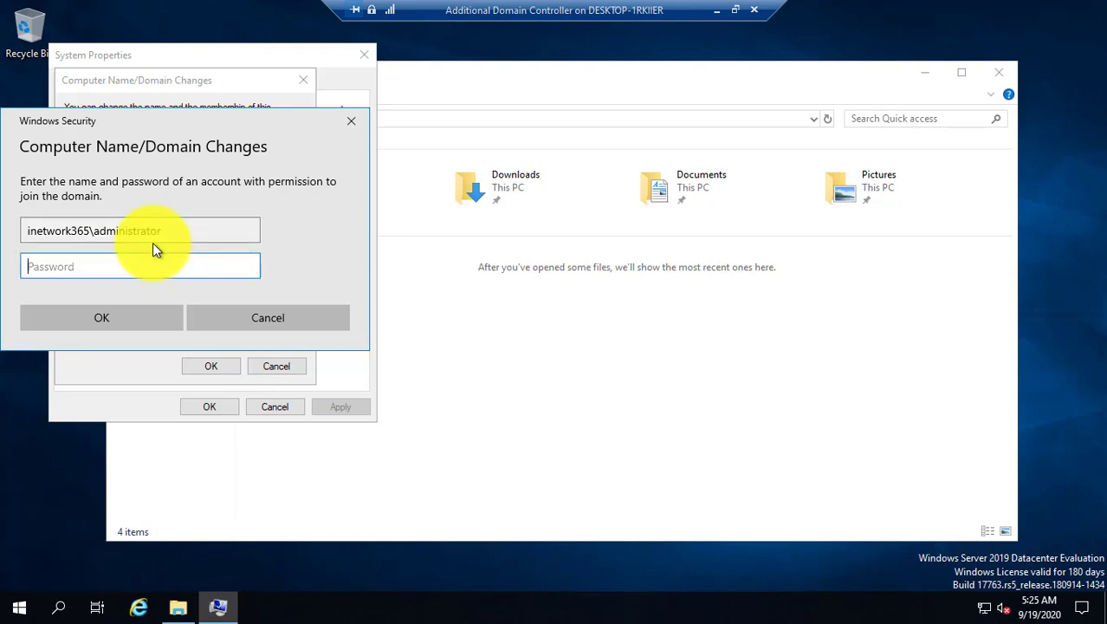
type("••••••••••")
key("Return")
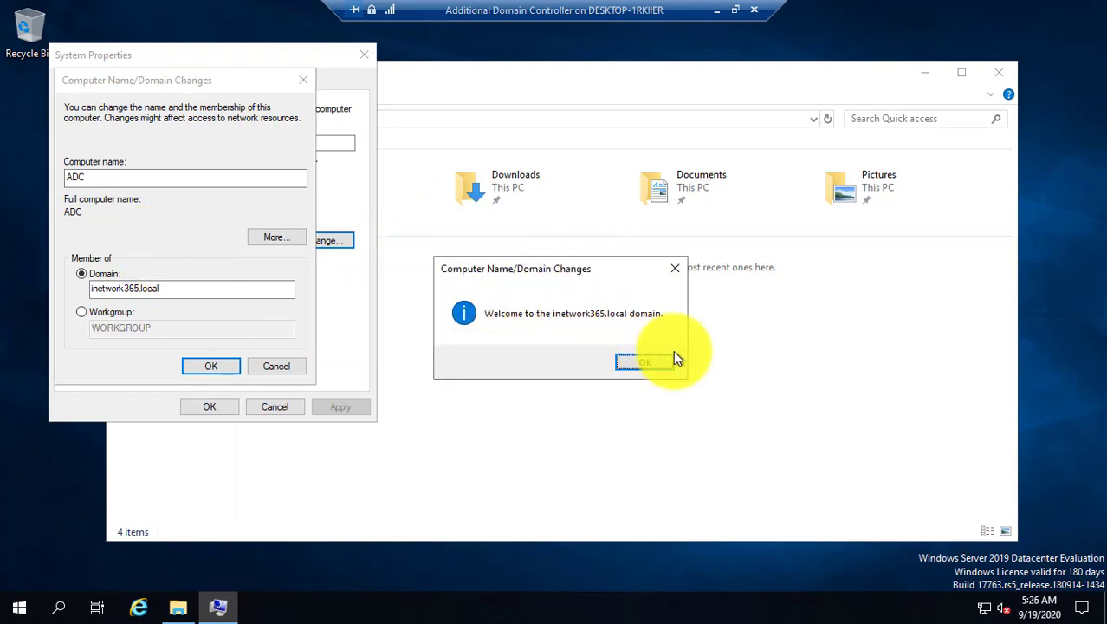
left_click(661, 363)
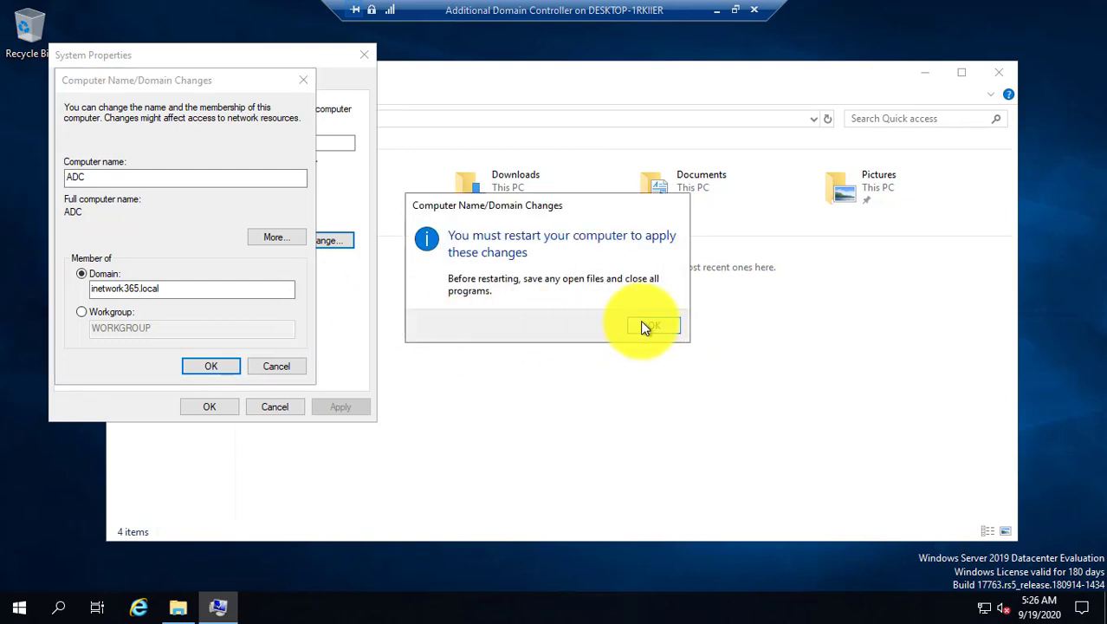
left_click(645, 326)
left_click(214, 407)
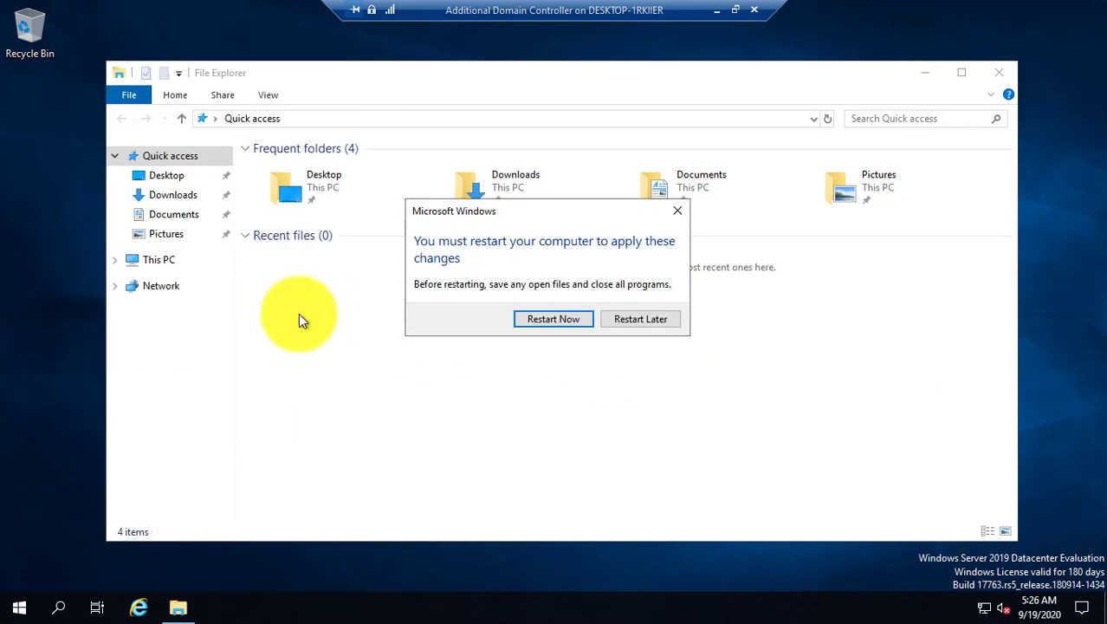
Restart ADC now and sign in as inetwork365\administrator with the account password.
left_click(564, 322)
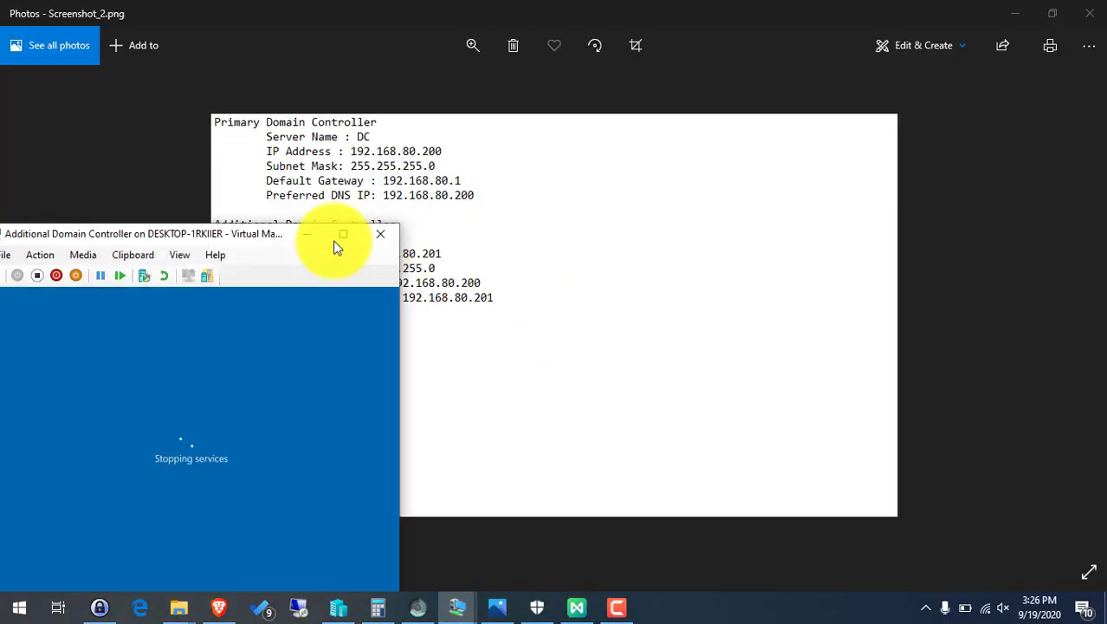
left_click_drag(263, 233, 414, 179)
double_click(415, 180)
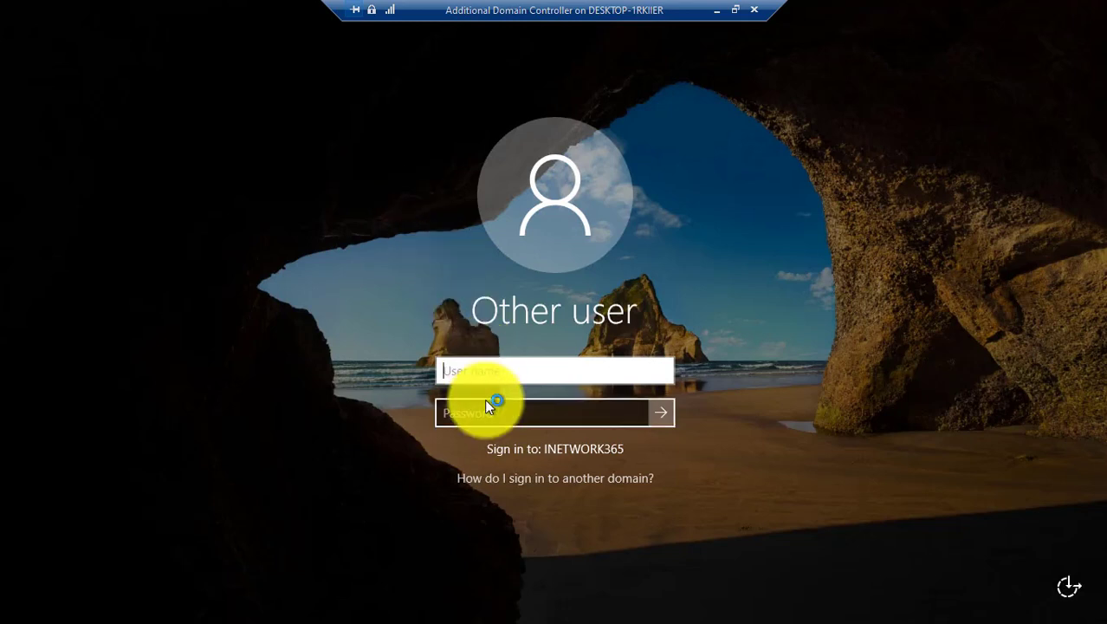
type("inetwork365\\admi")
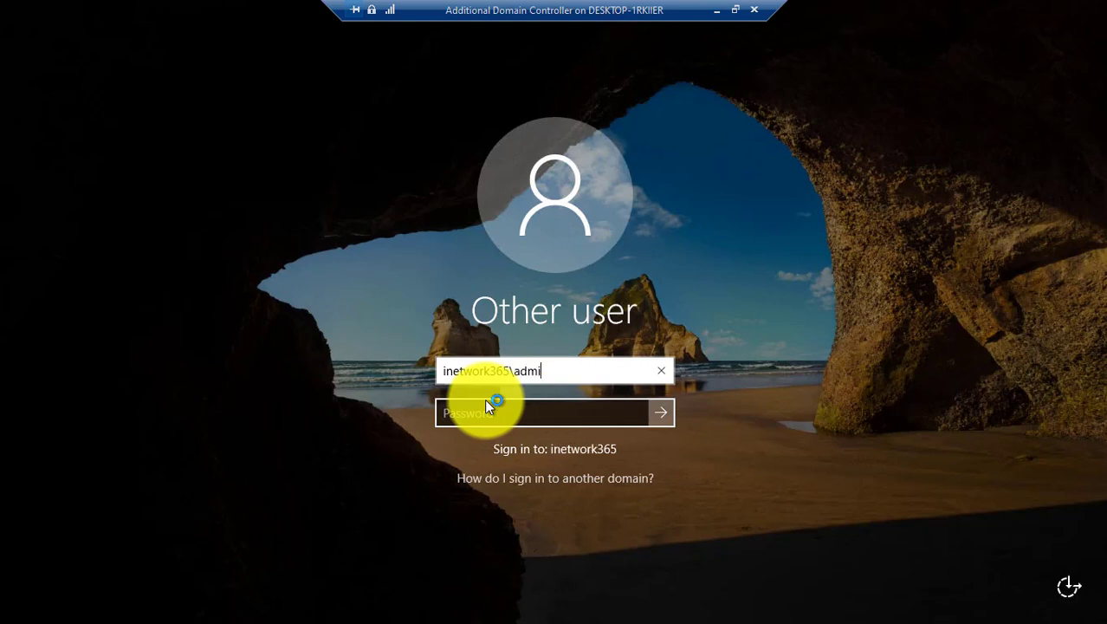
type("nistrator")
key("Tab")
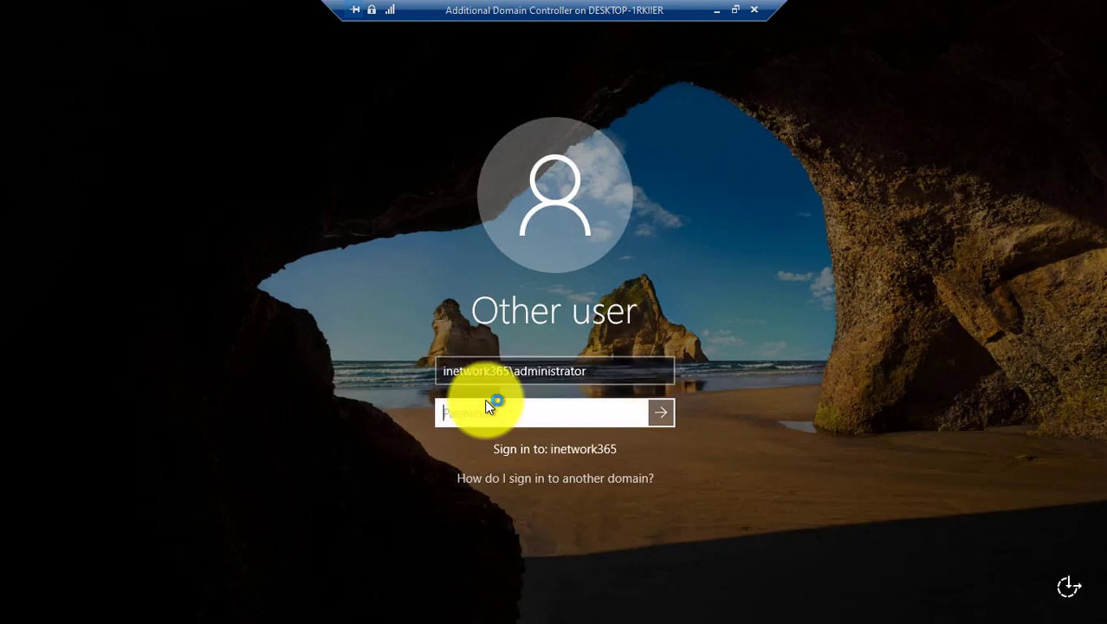
type("*******")
key("Return")
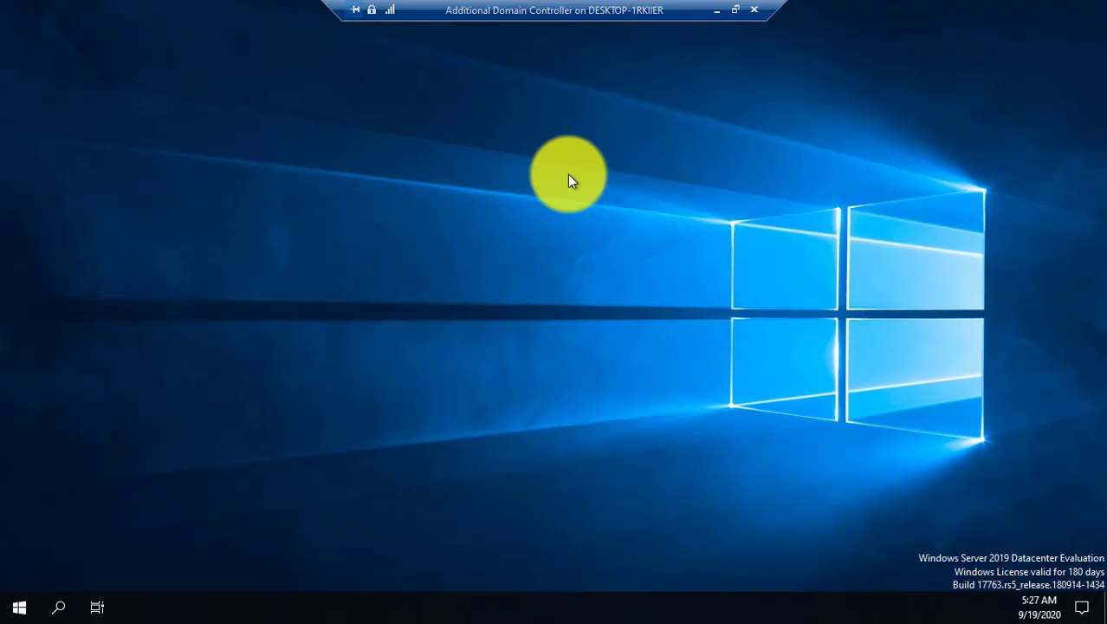
Exit full screen, switch to the WS2019 primary controller VM and launch Server Manager.
left_click_drag(576, 11, 588, 62)
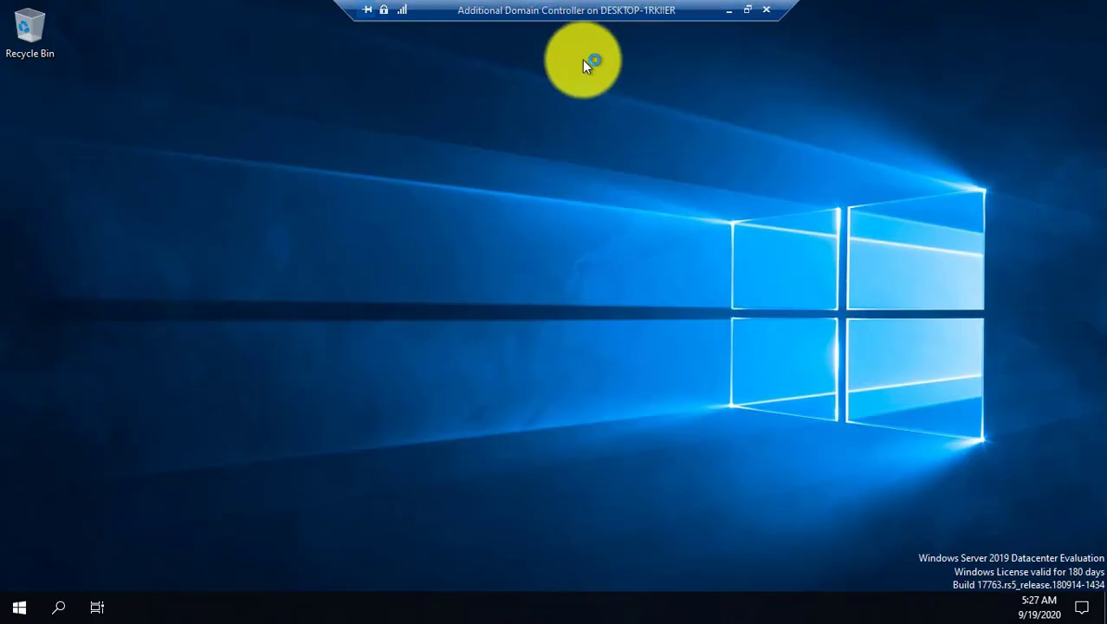
left_click(750, 12)
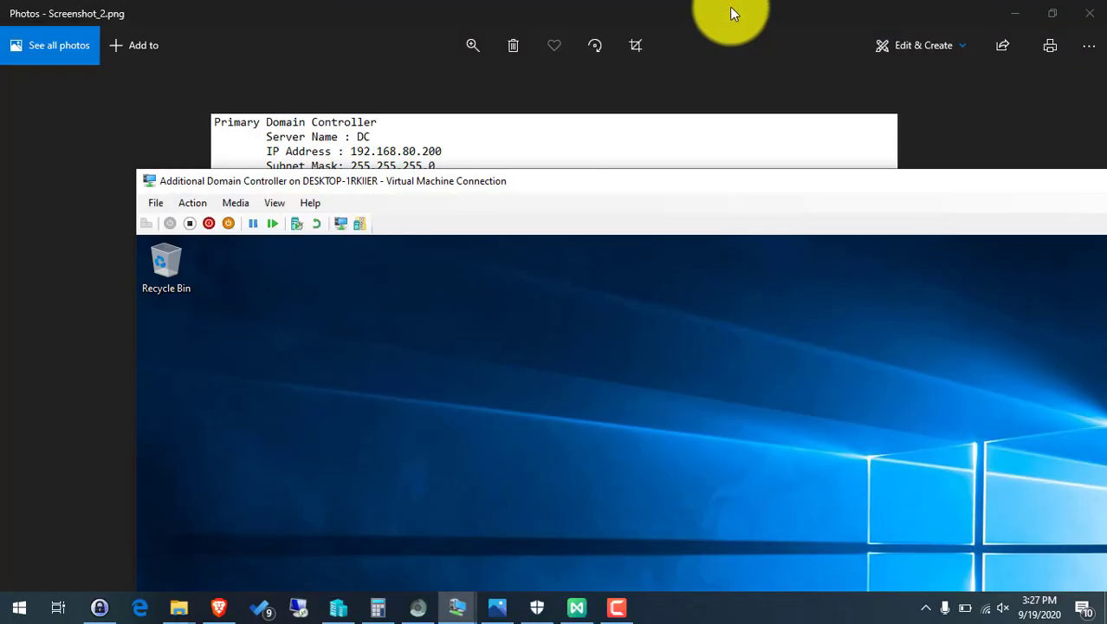
mouse_move(457, 599)
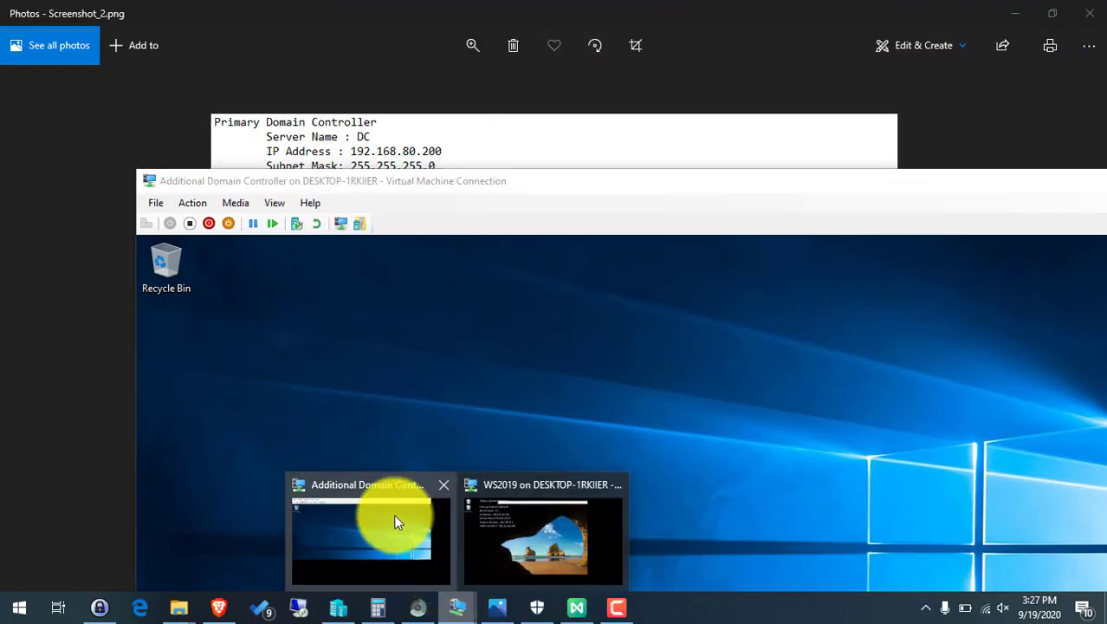
left_click(530, 525)
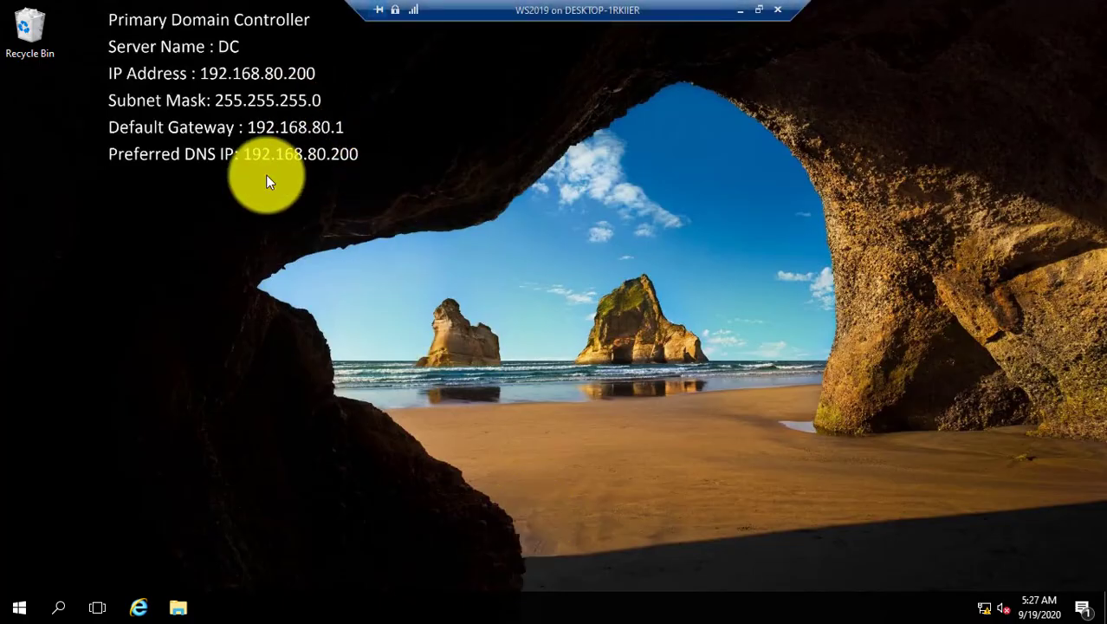
left_click(15, 612)
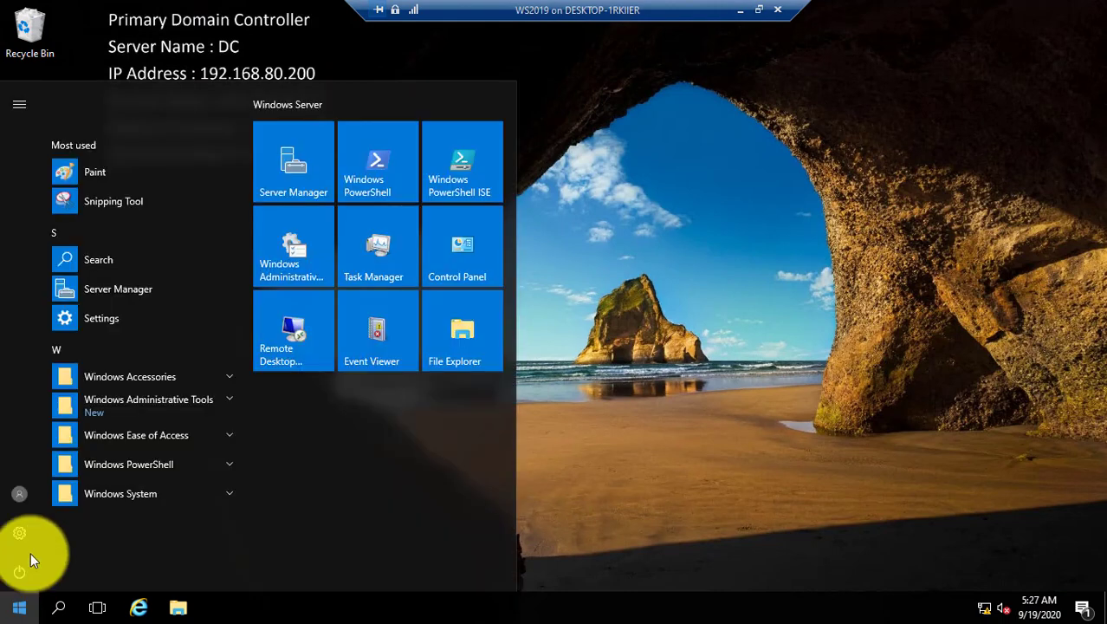
left_click(289, 178)
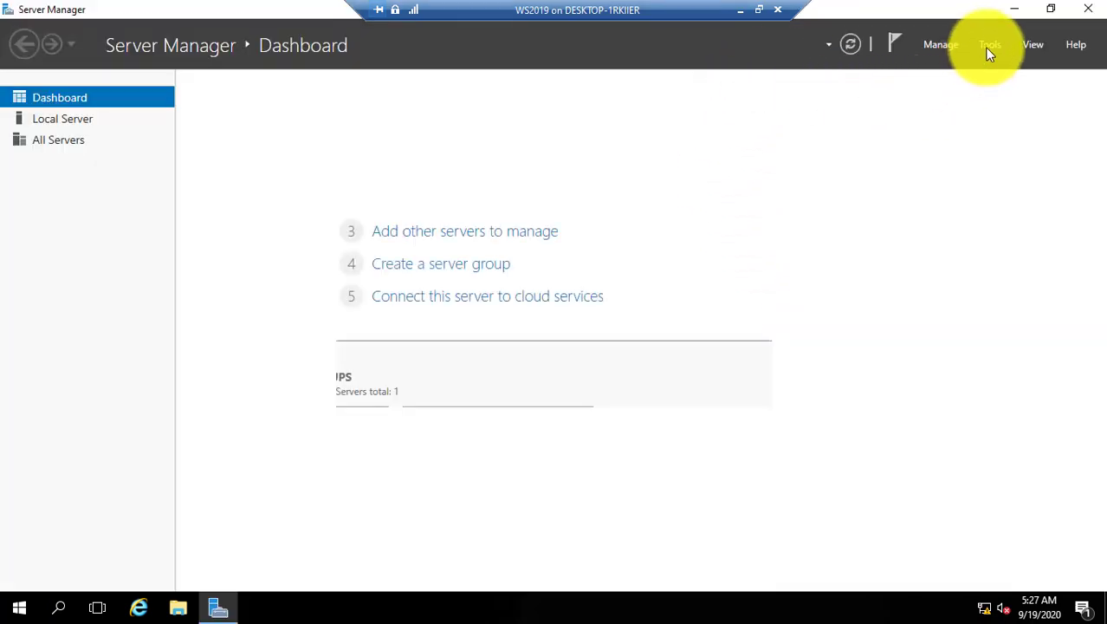
In Active Directory Users and Computers, confirm ADC under Computers and DC as sole domain controller.
left_click(992, 45)
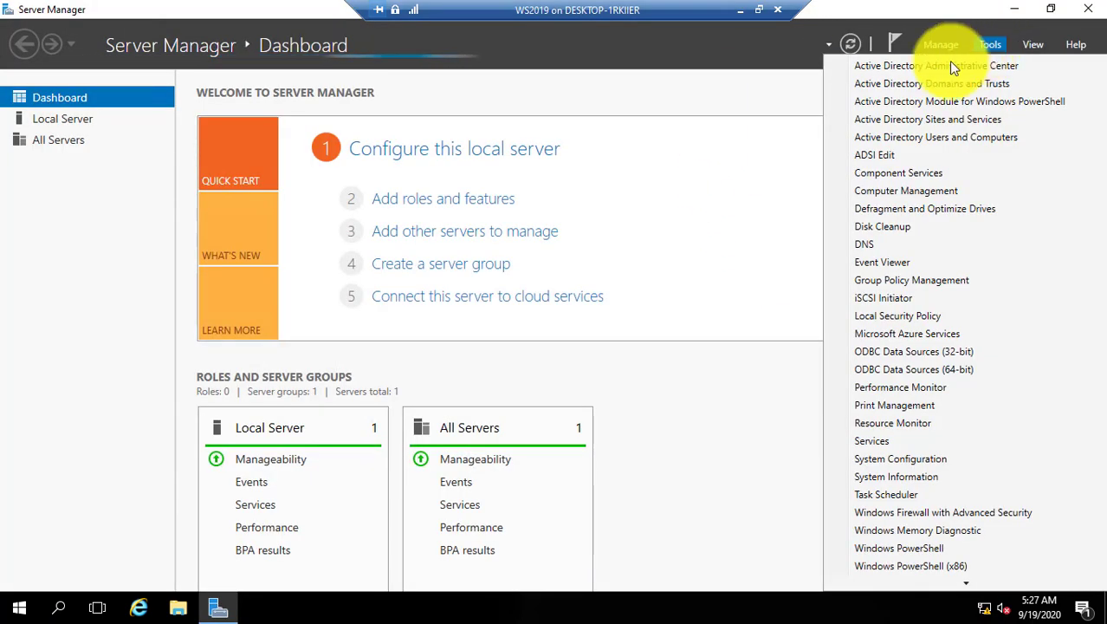
left_click(954, 137)
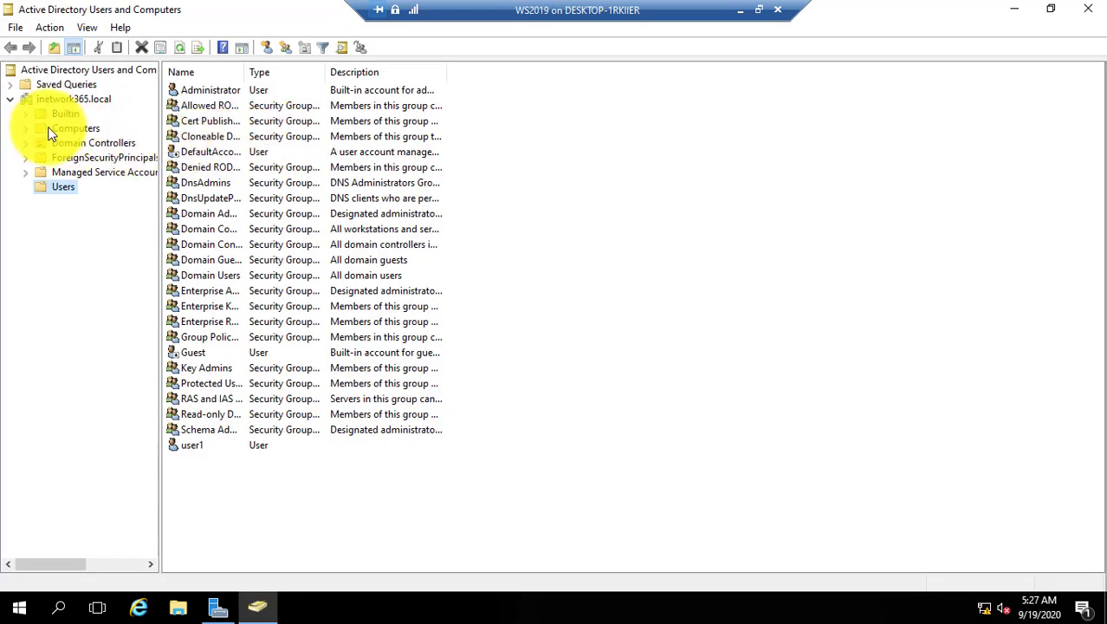
left_click(83, 130)
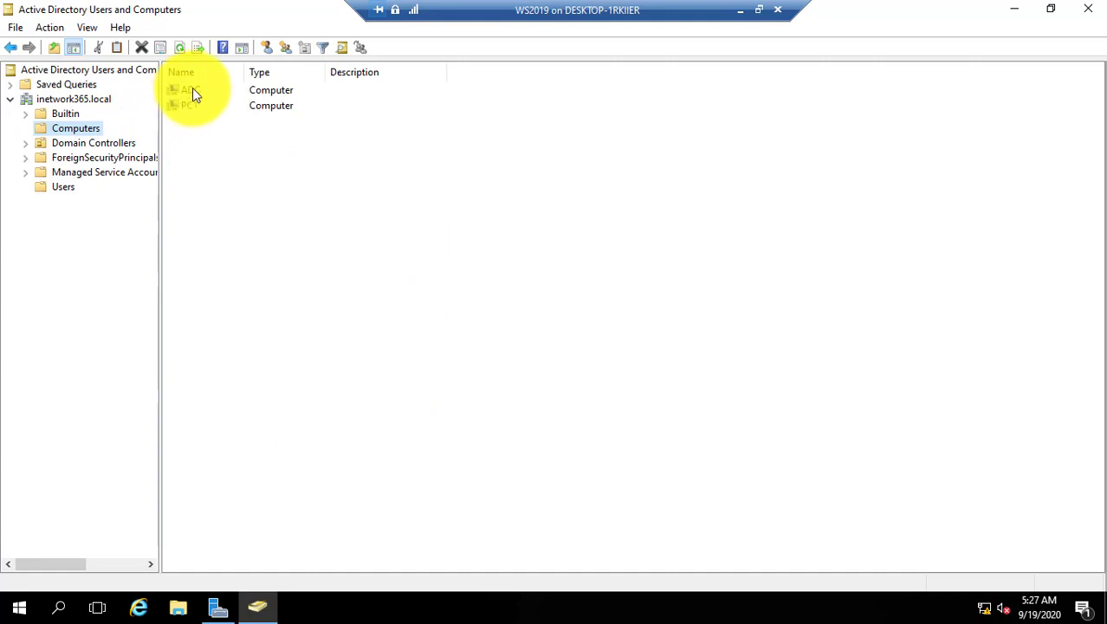
left_click(192, 89)
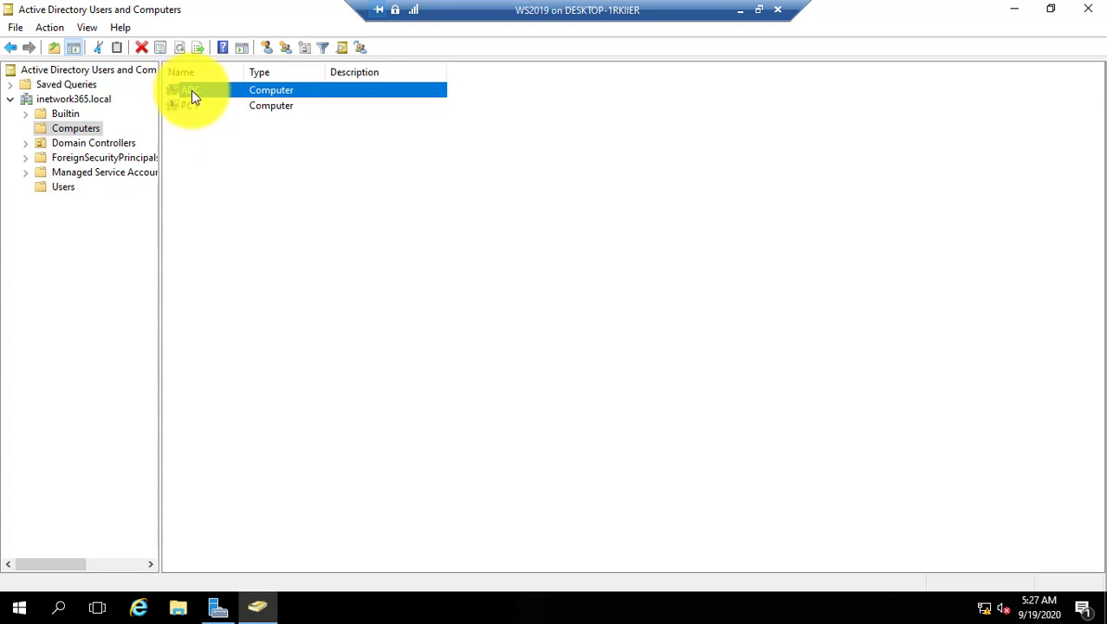
left_click(100, 146)
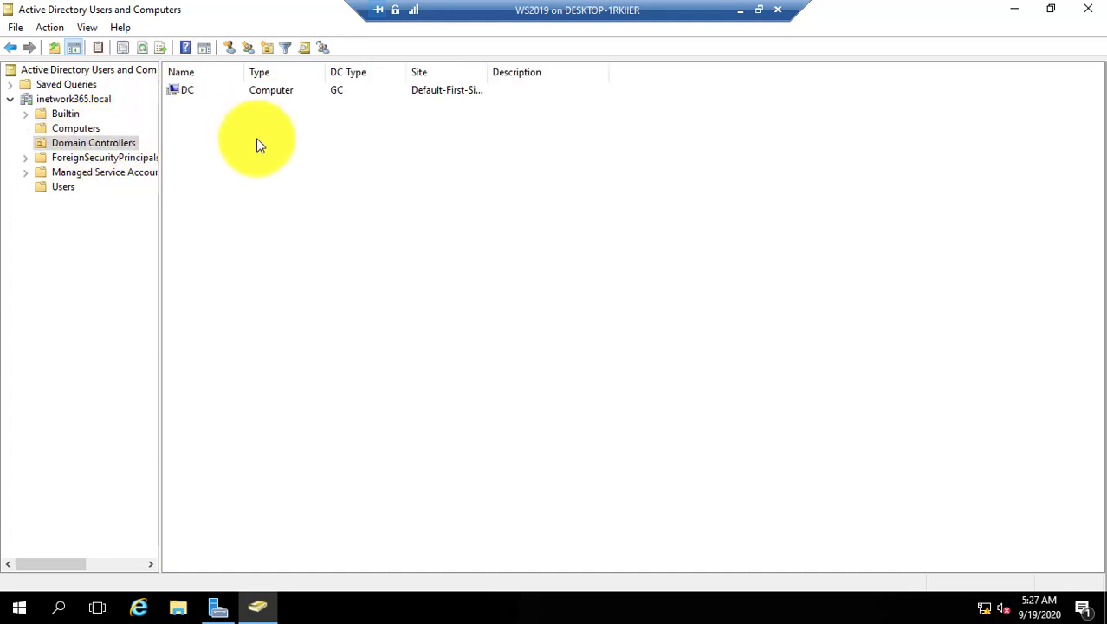
left_click(182, 90)
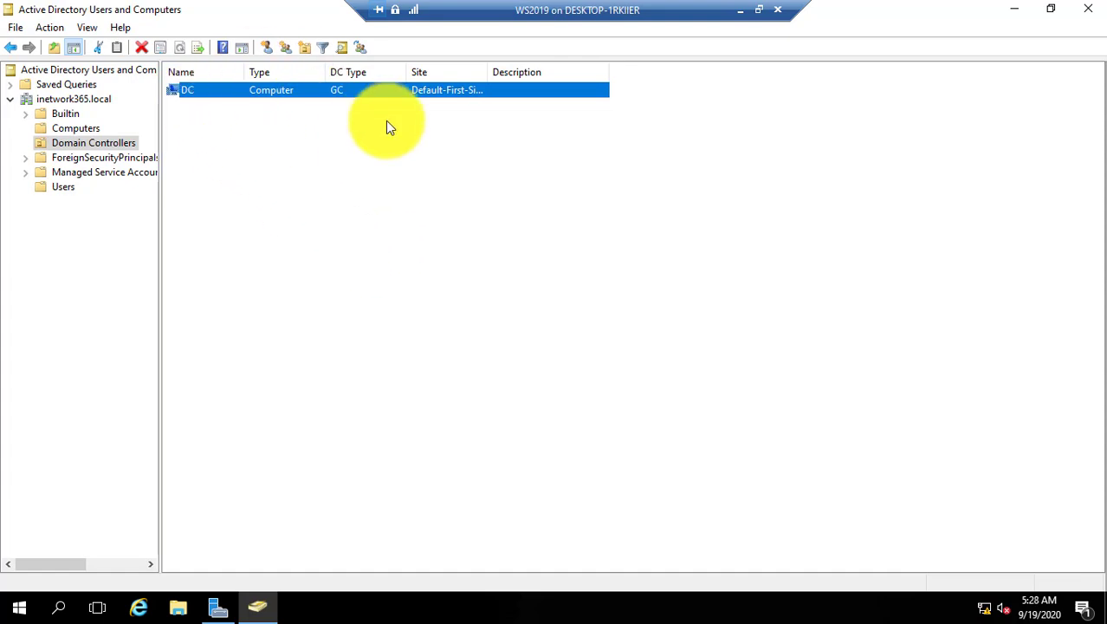
left_click(740, 10)
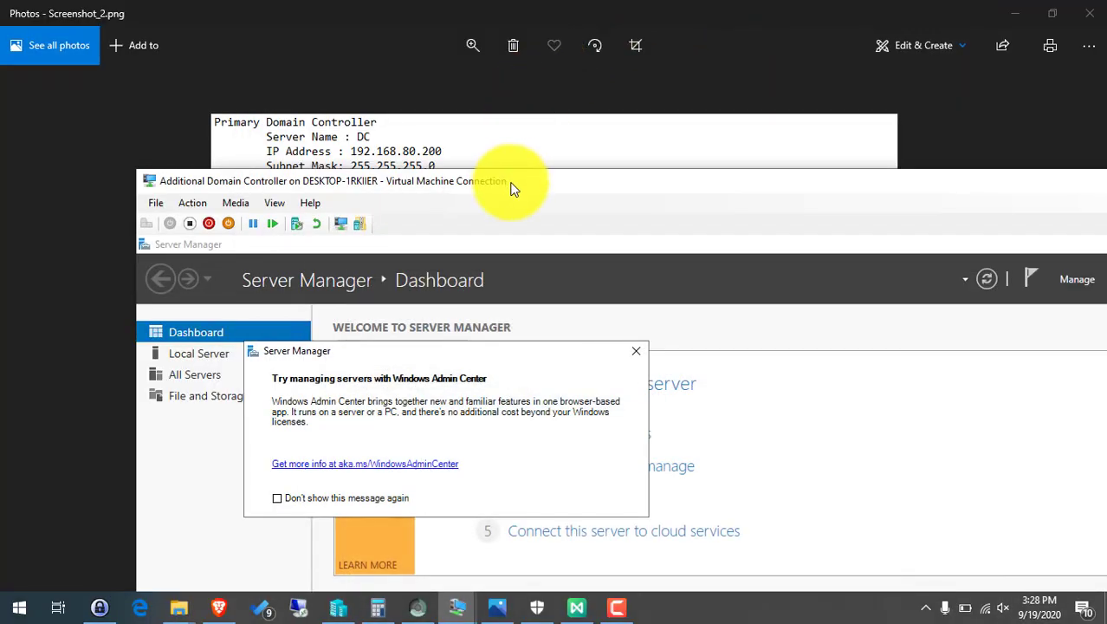
On the full-screen ADC VM, start Add Roles and Features and advance to server roles.
double_click(511, 181)
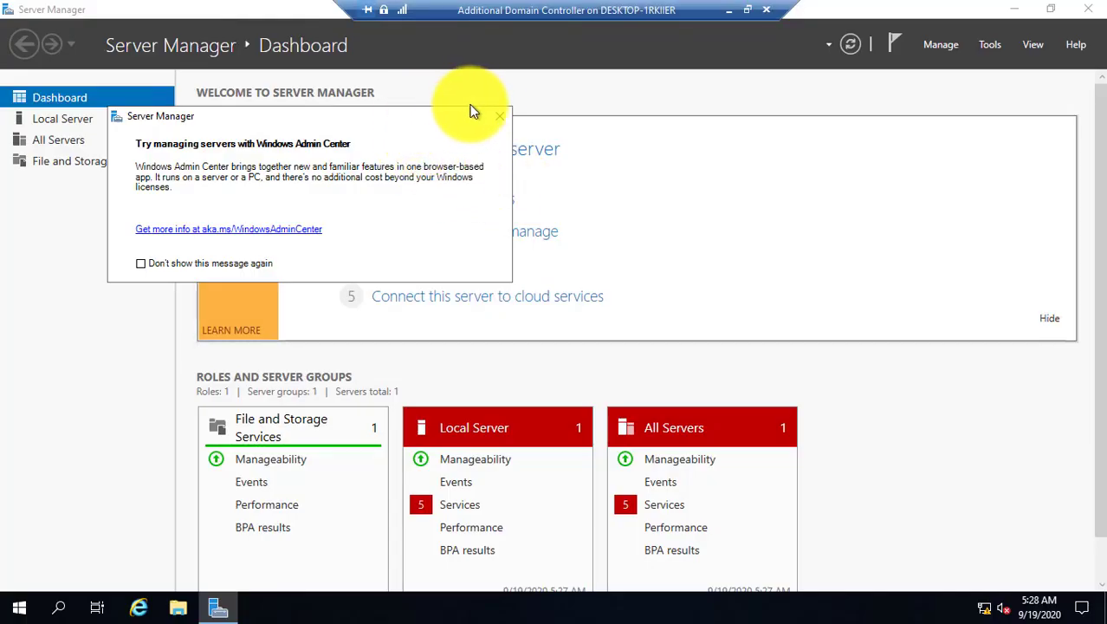
left_click(500, 116)
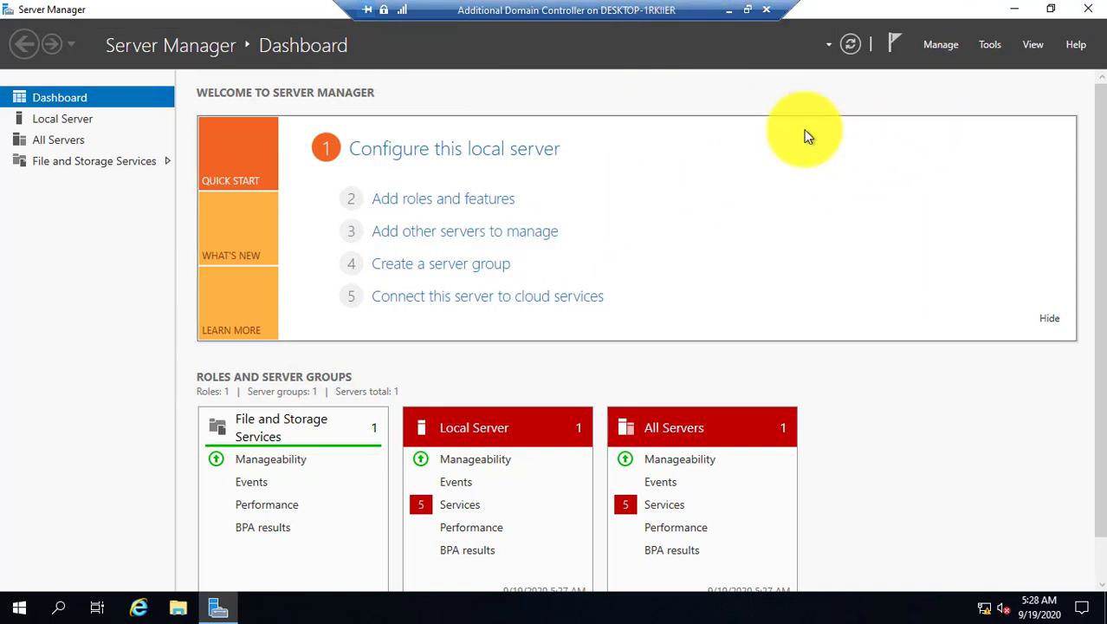
left_click(950, 43)
left_click(964, 65)
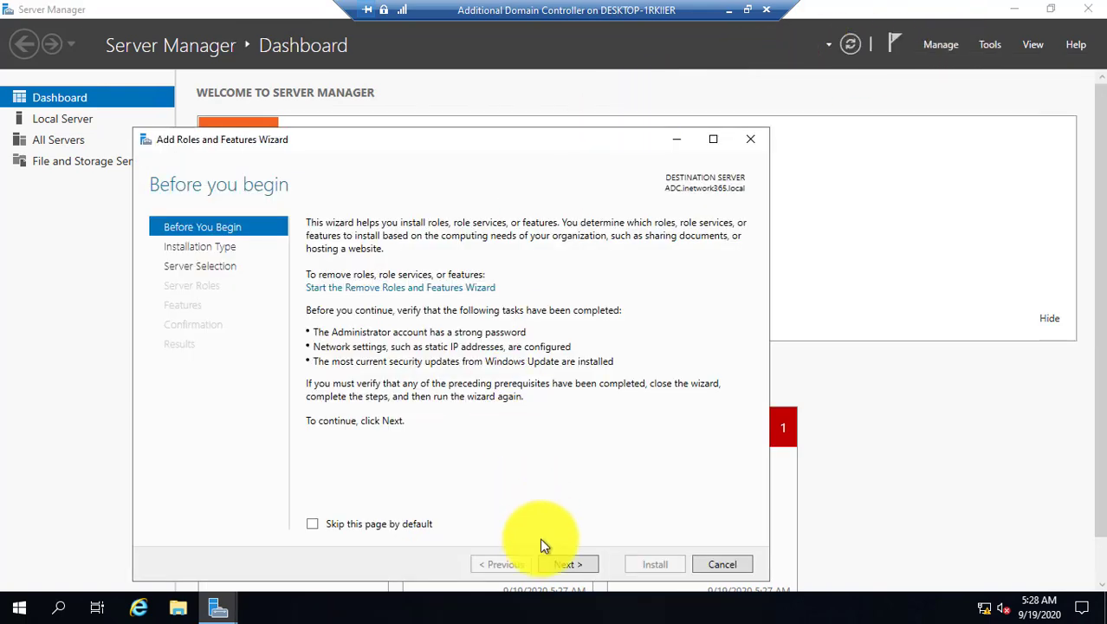
left_click(203, 266)
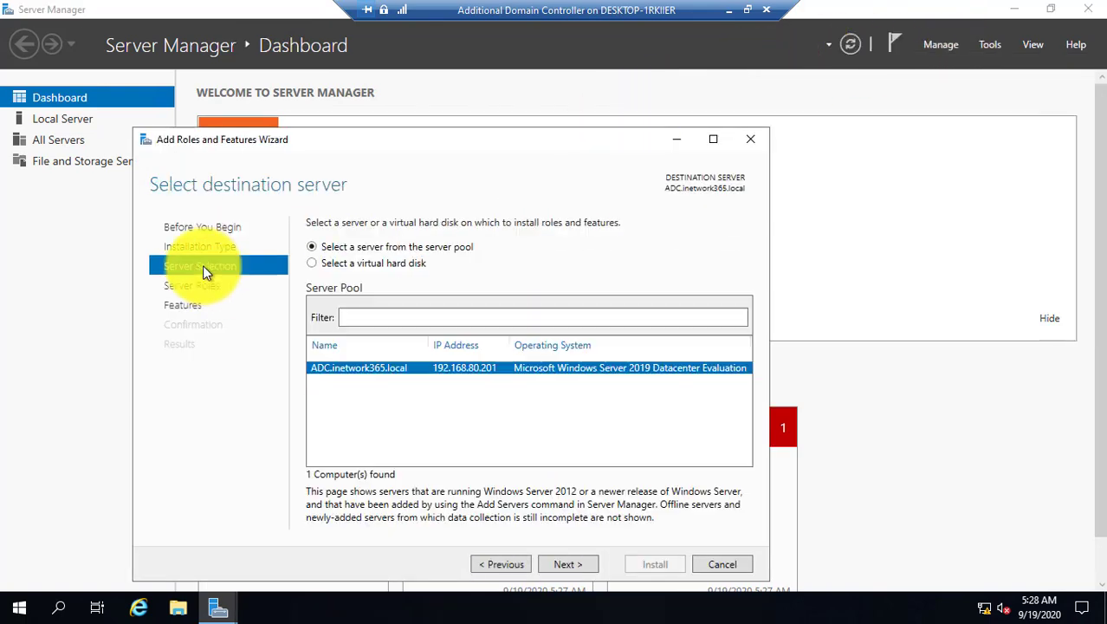
left_click(202, 287)
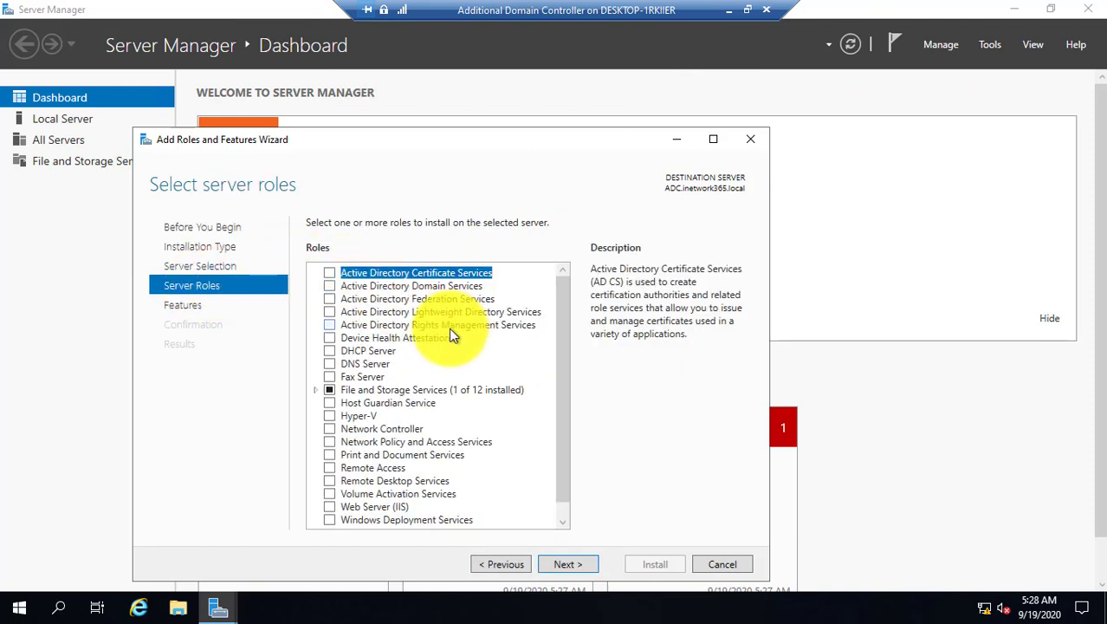
Select Active Directory Domain Services with its management tools and begin the installation.
left_click(329, 287)
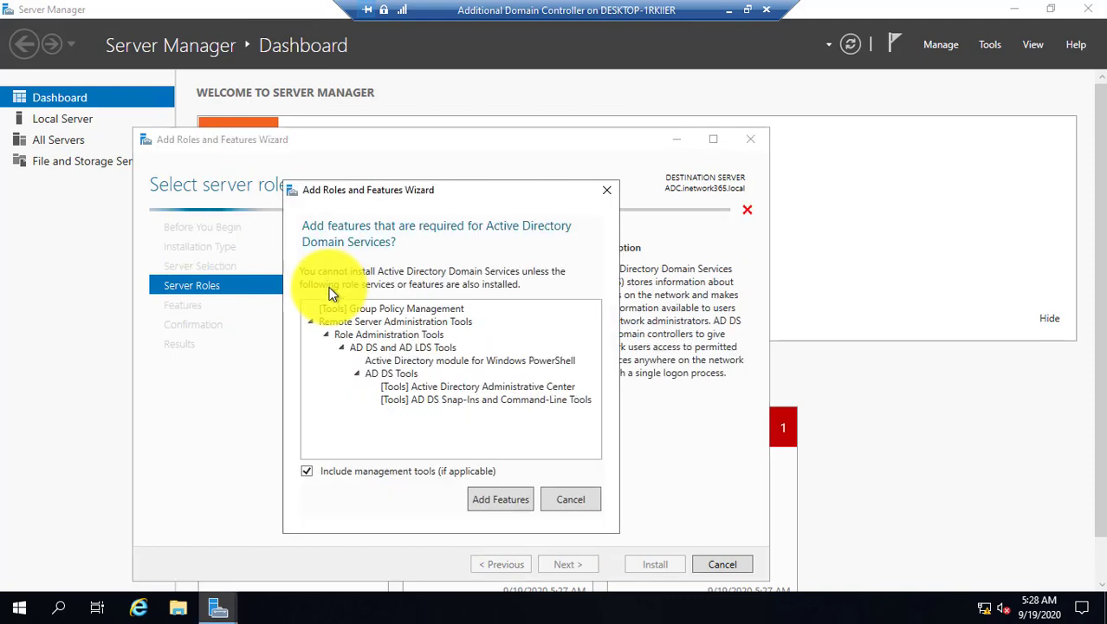
left_click(490, 501)
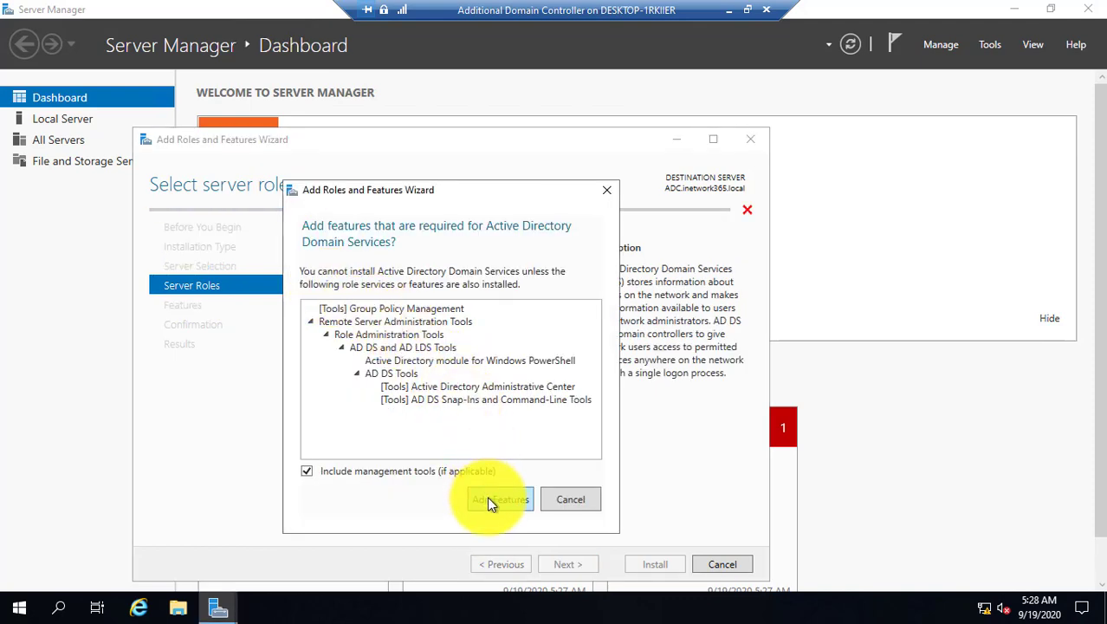
left_click(568, 563)
left_click(568, 563)
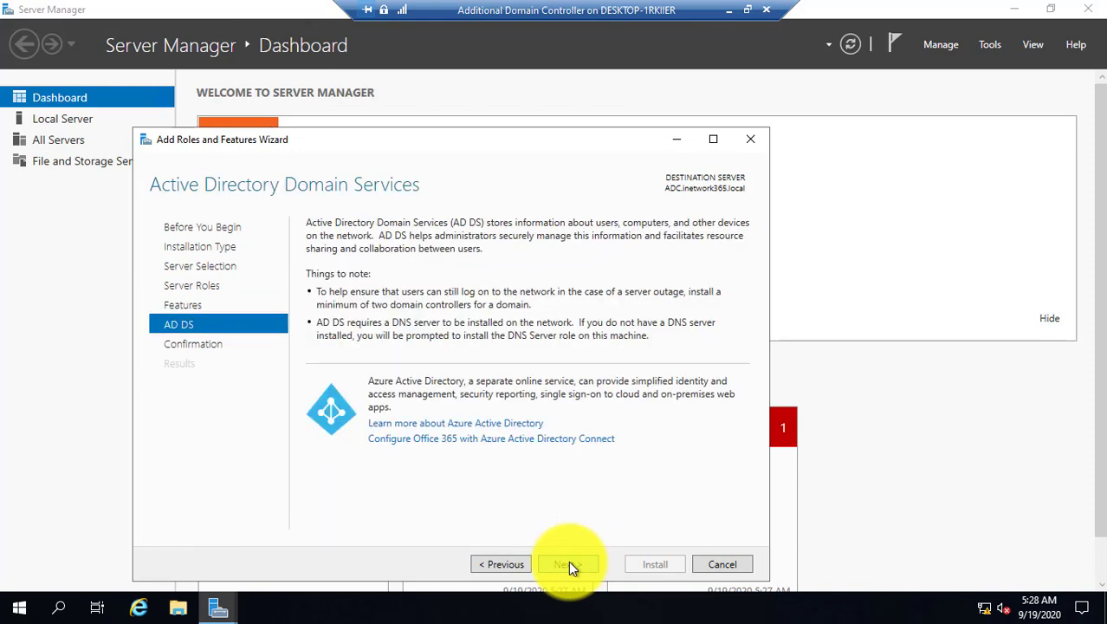
left_click(568, 563)
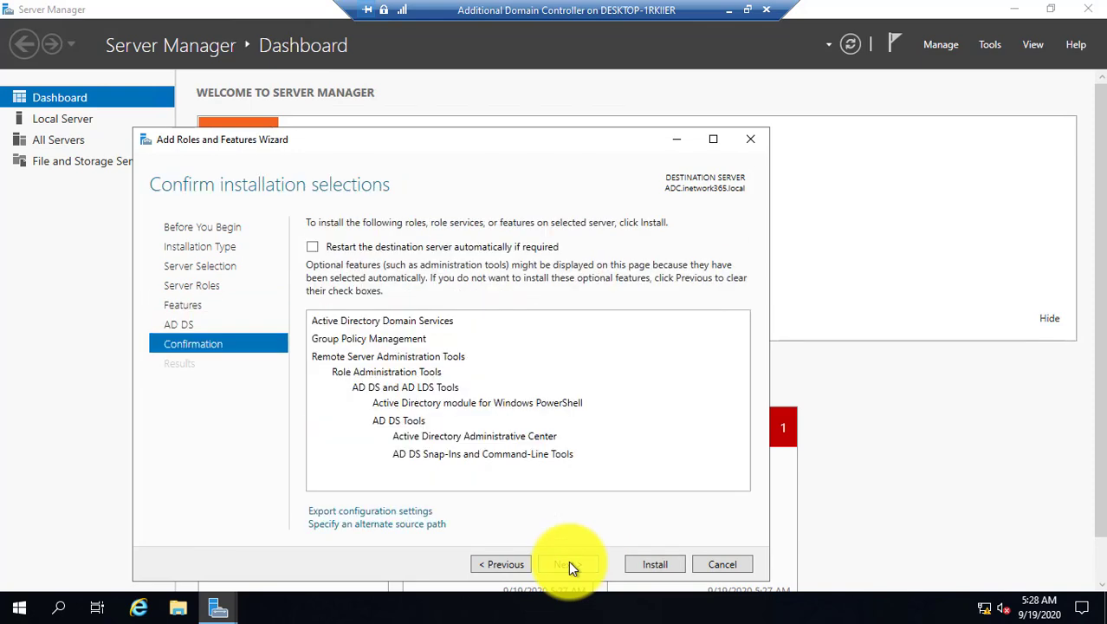
left_click(655, 564)
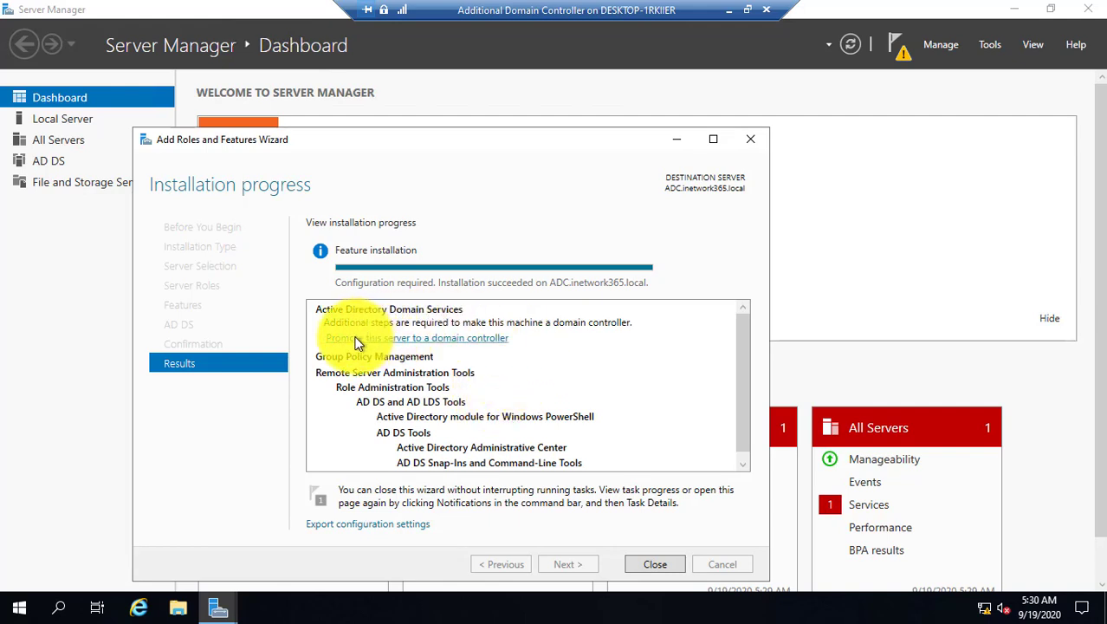
Start promoting ADC as an additional controller for the existing inetwork365.local domain and open the deployment credentials prompt.
left_click(488, 340)
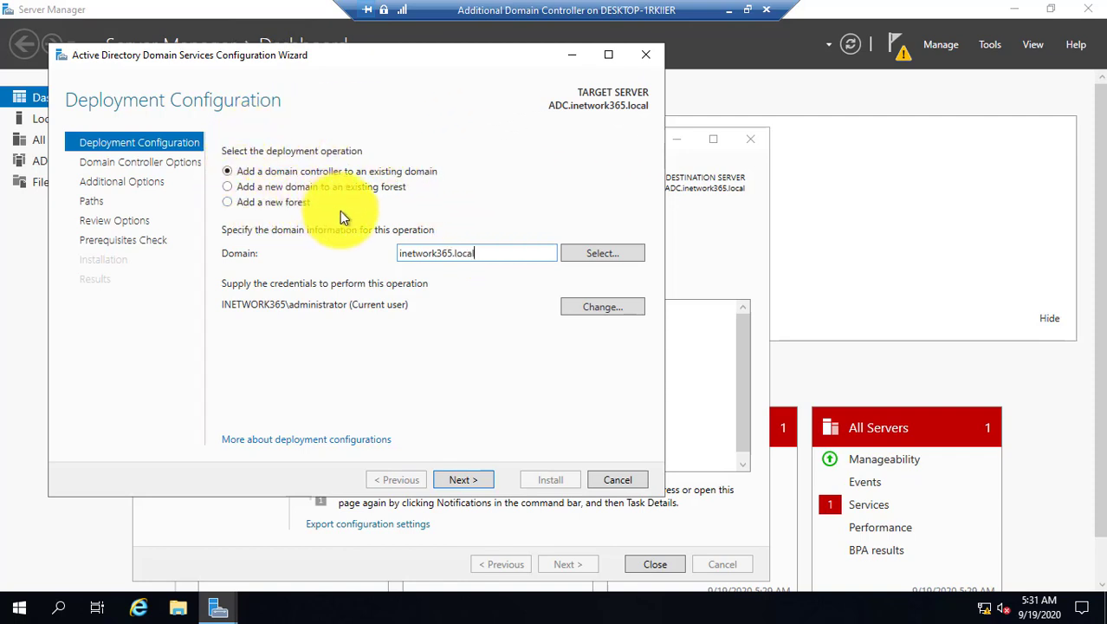
left_click(228, 202)
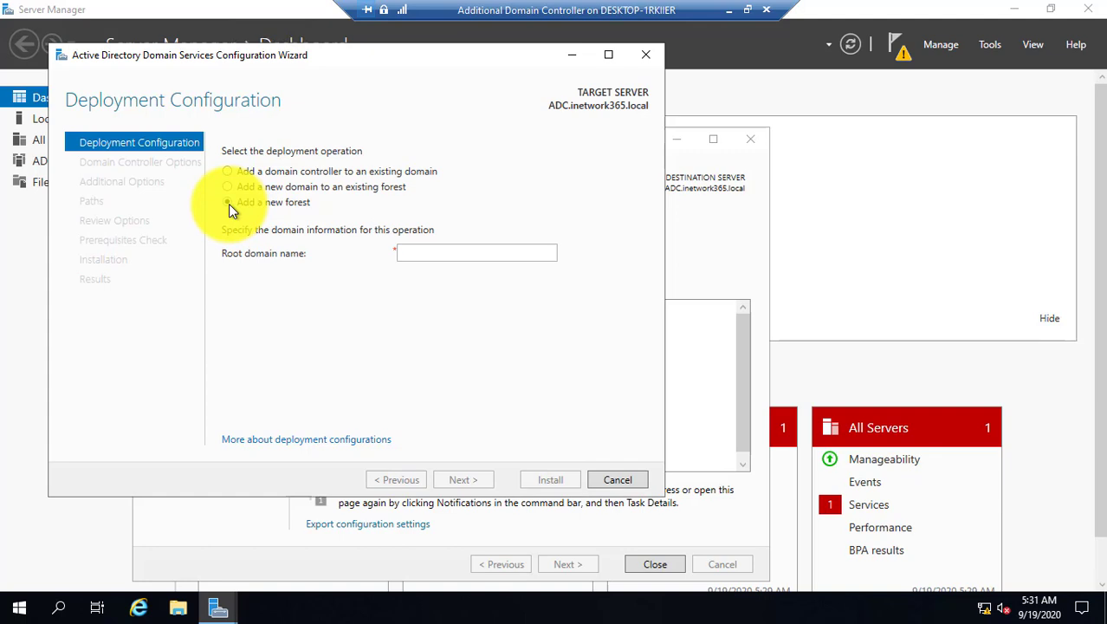
left_click(421, 254)
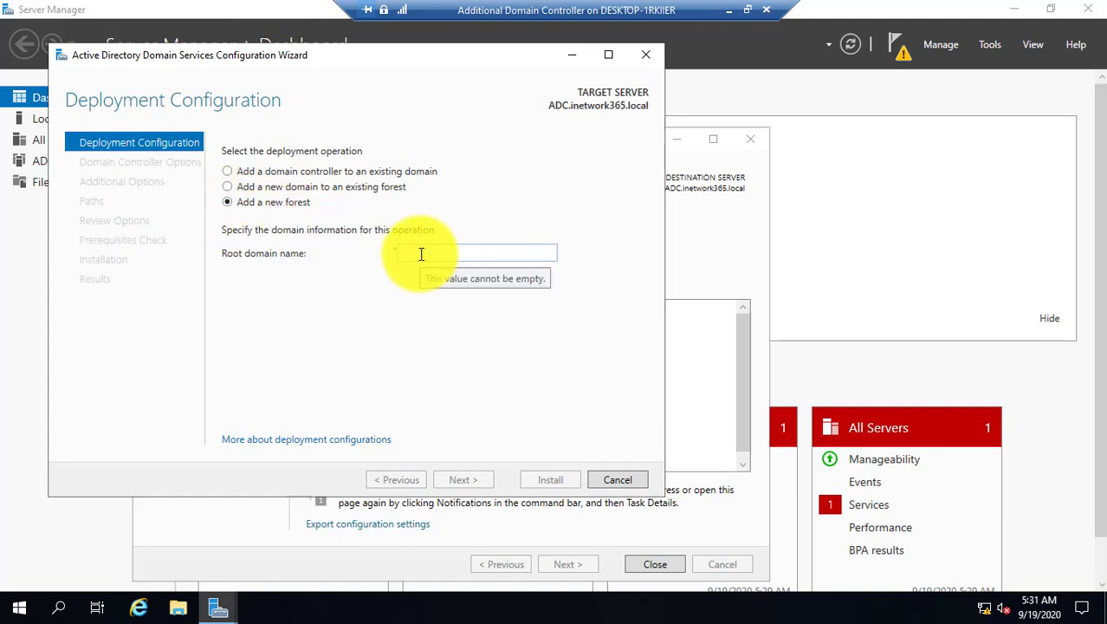
left_click(287, 173)
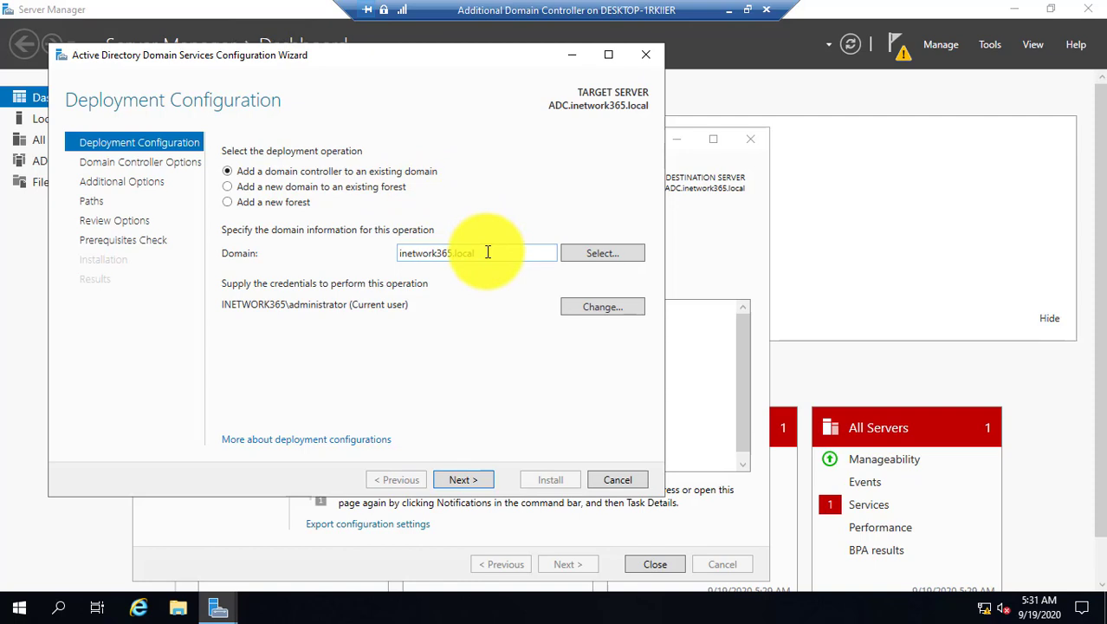
left_click_drag(487, 252, 401, 254)
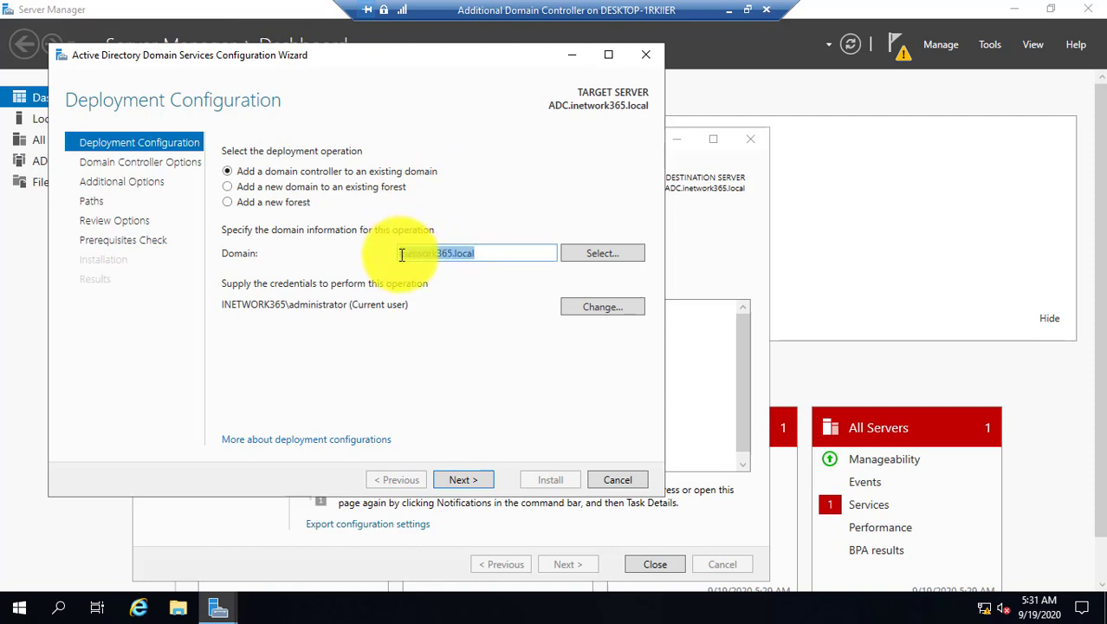
left_click(483, 253)
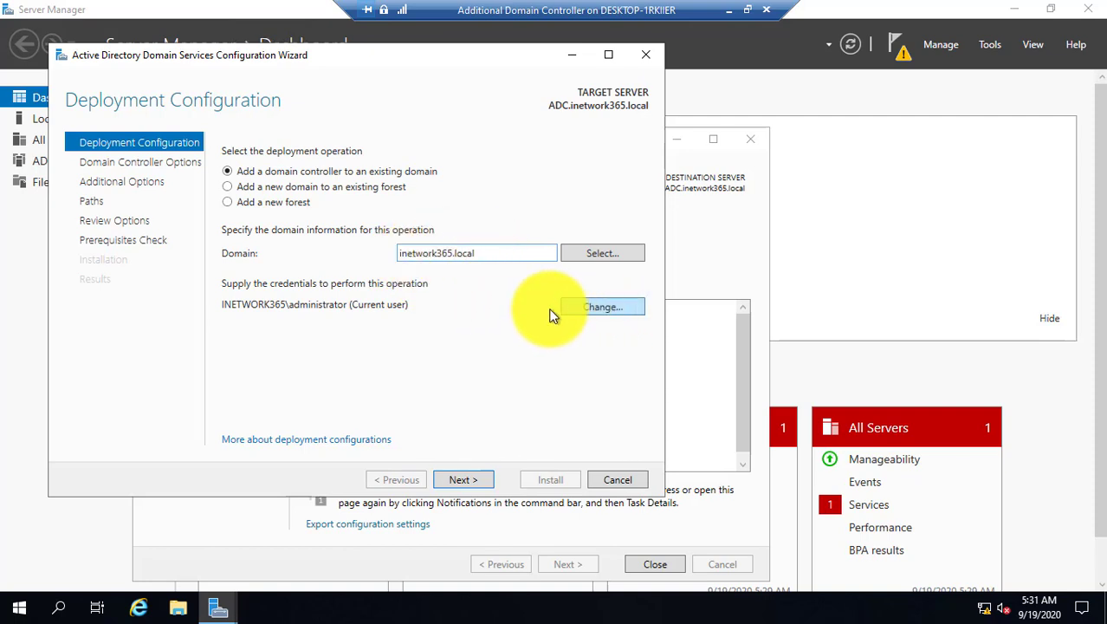
left_click(605, 306)
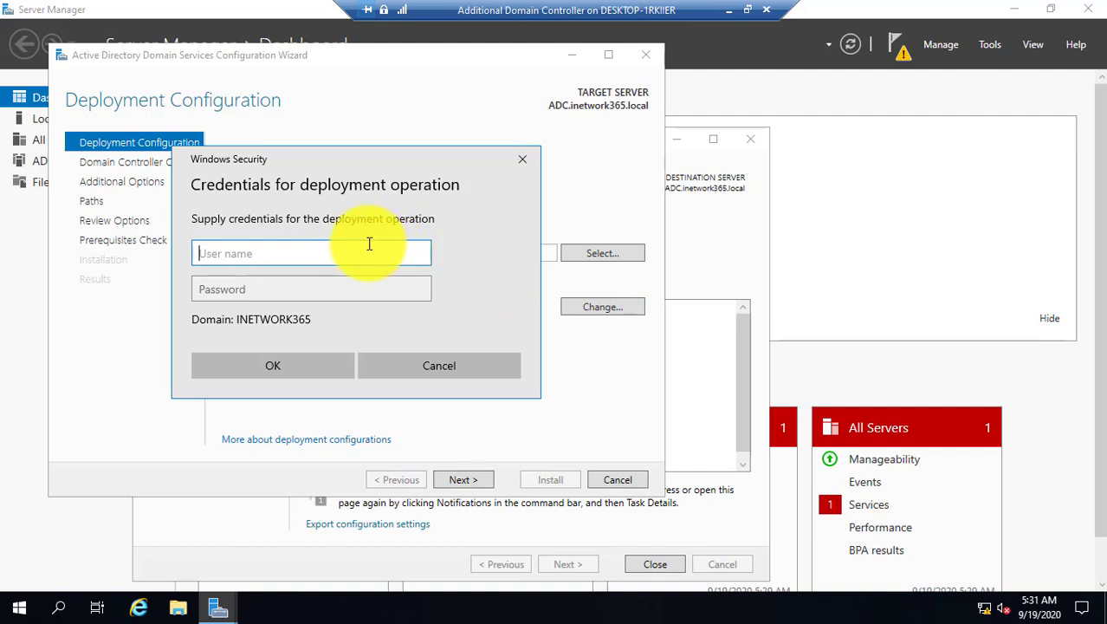
Supply the INETWORK365 domain administrator credentials and continue to Domain Controller Options.
type("inet")
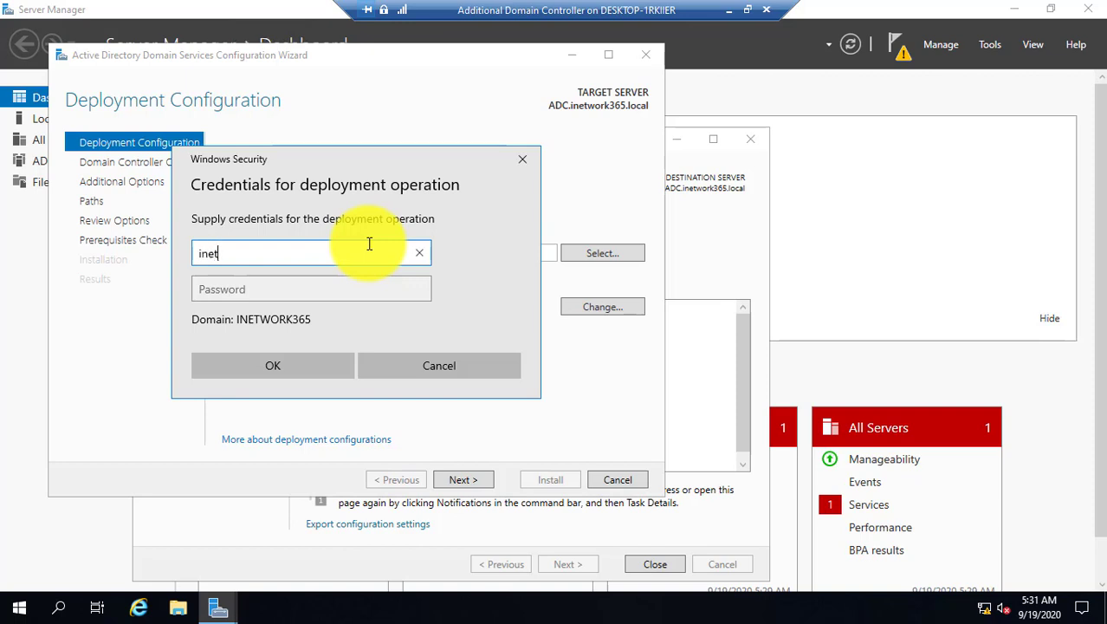
type("work365\\administrator")
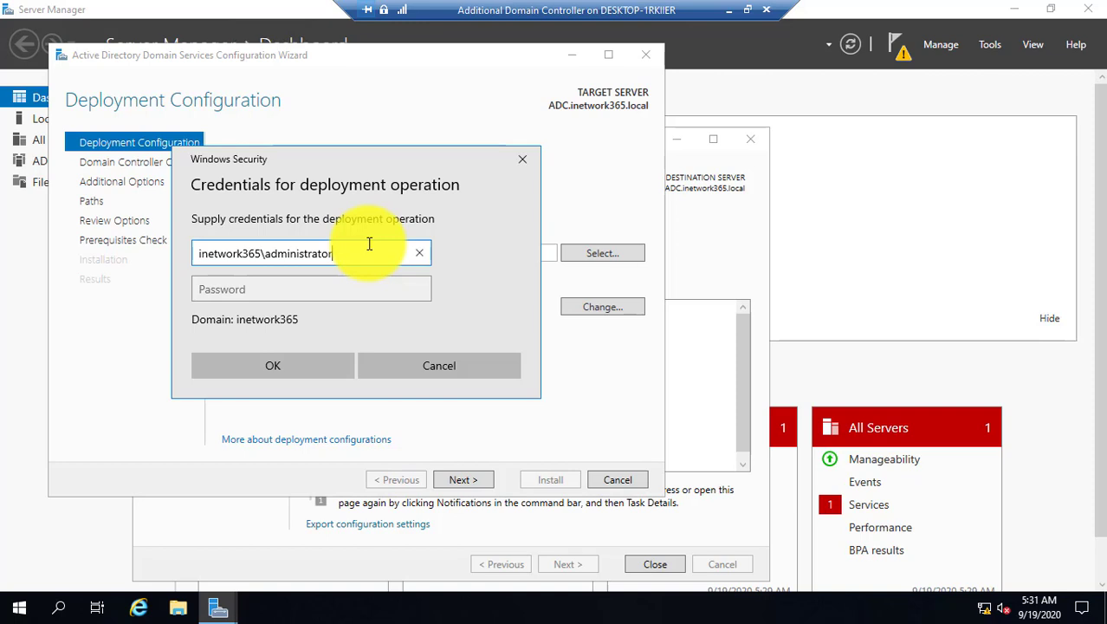
key("Tab")
type("Password1")
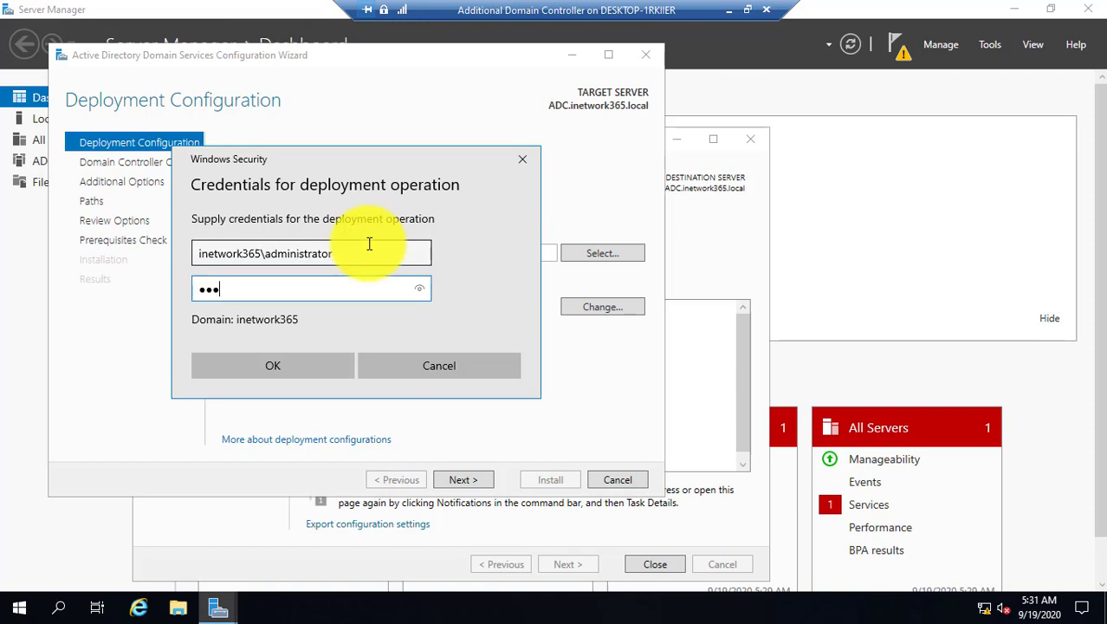
key("Return")
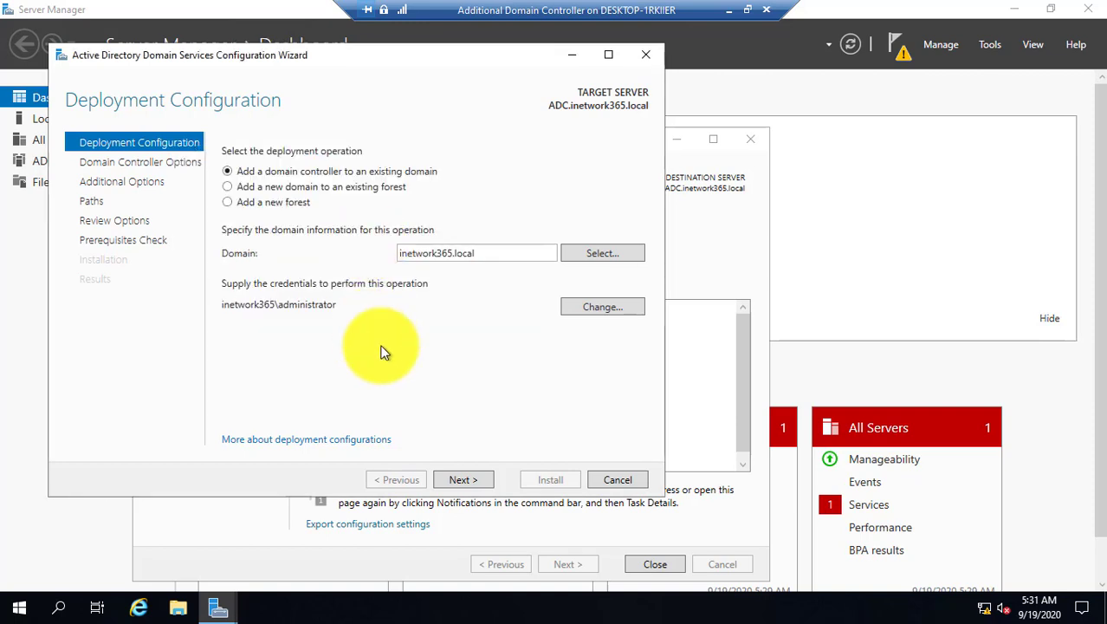
left_click(474, 481)
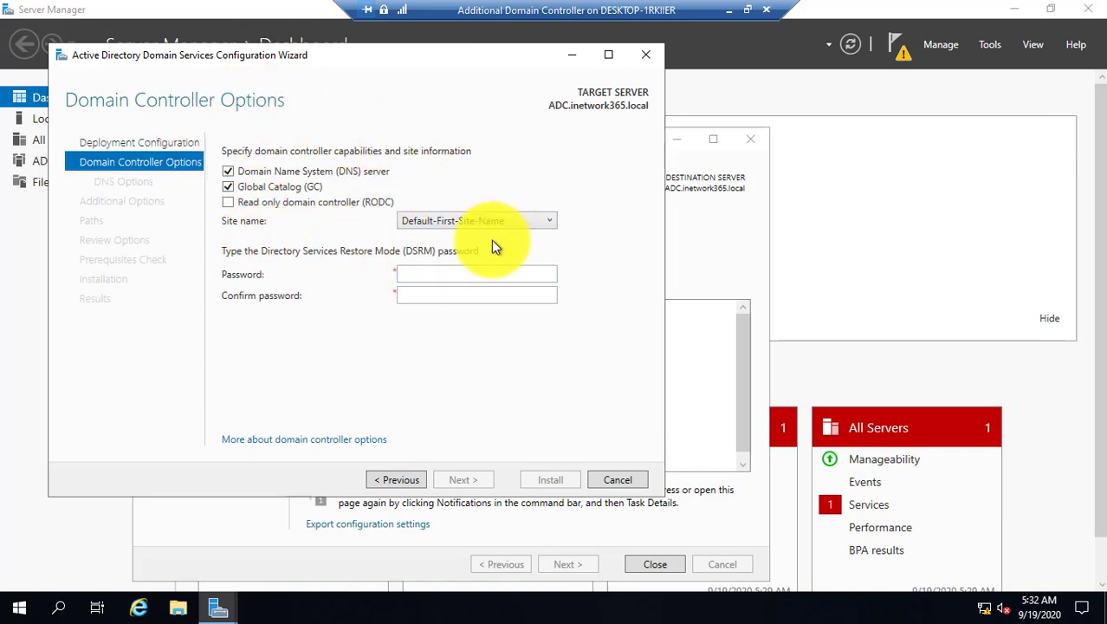
Enter and confirm the DSRM password, keeping DNS server and Global Catalog enabled.
left_click(426, 271)
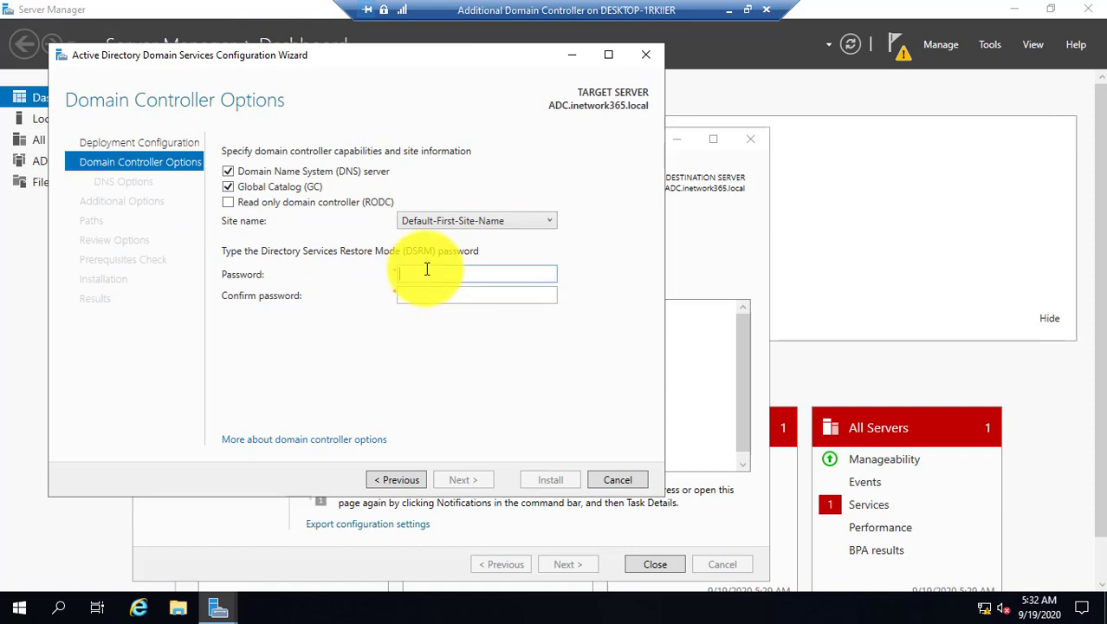
type("P@ssw0rd1")
key("Tab")
type("P@ssw0rd1")
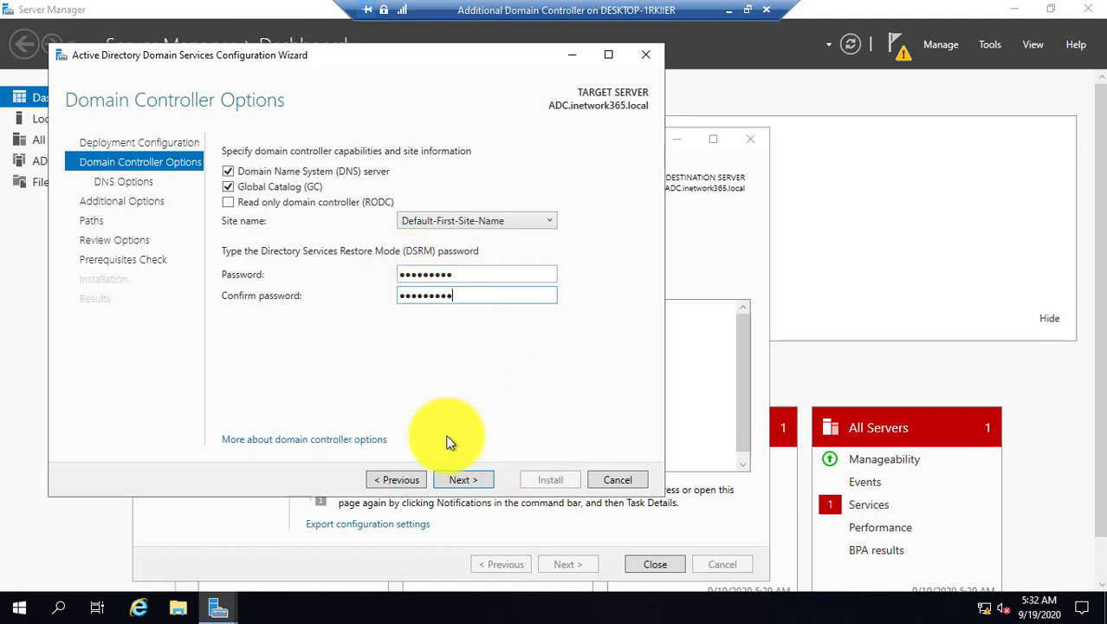
left_click(465, 480)
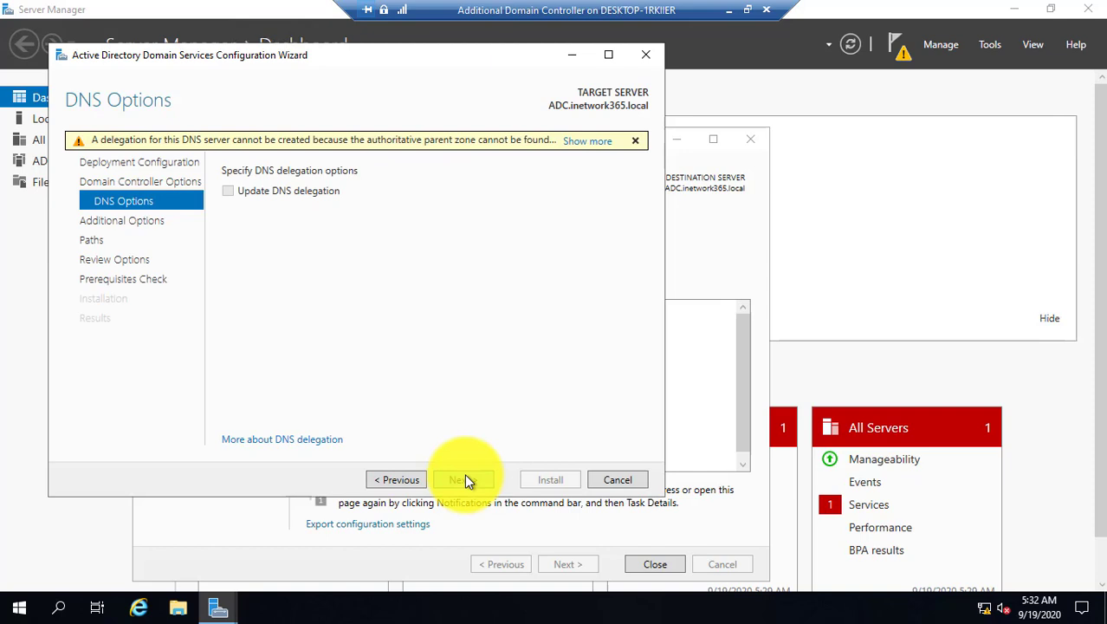
Pass DNS Options, leave Install from media off, and replicate from DC.inetwork365.local.
left_click(464, 479)
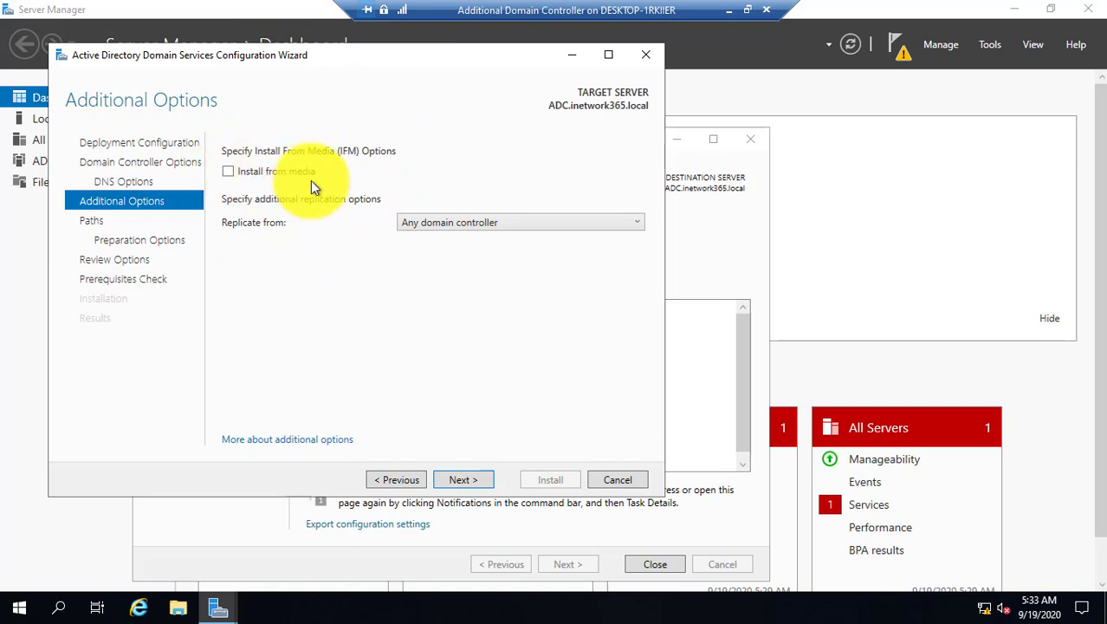
left_click(228, 172)
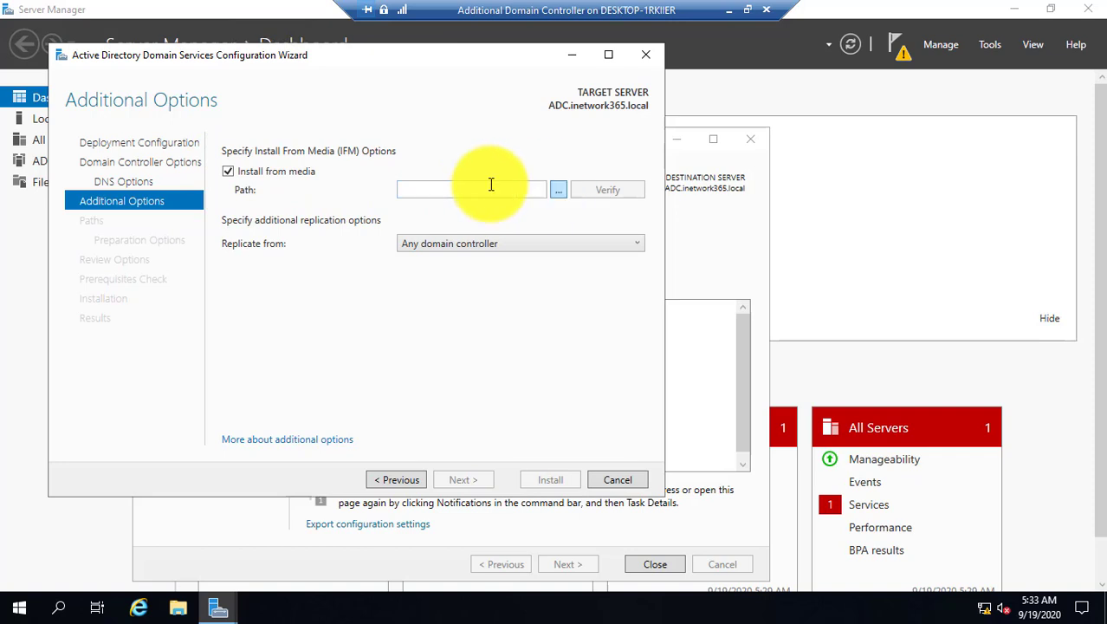
left_click(296, 171)
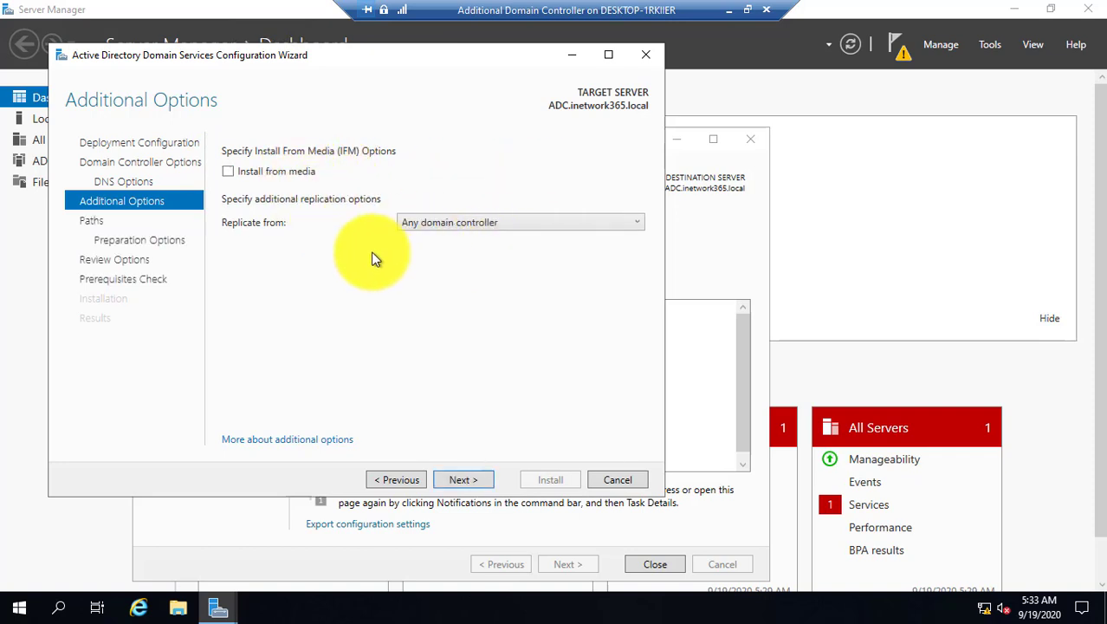
left_click(435, 228)
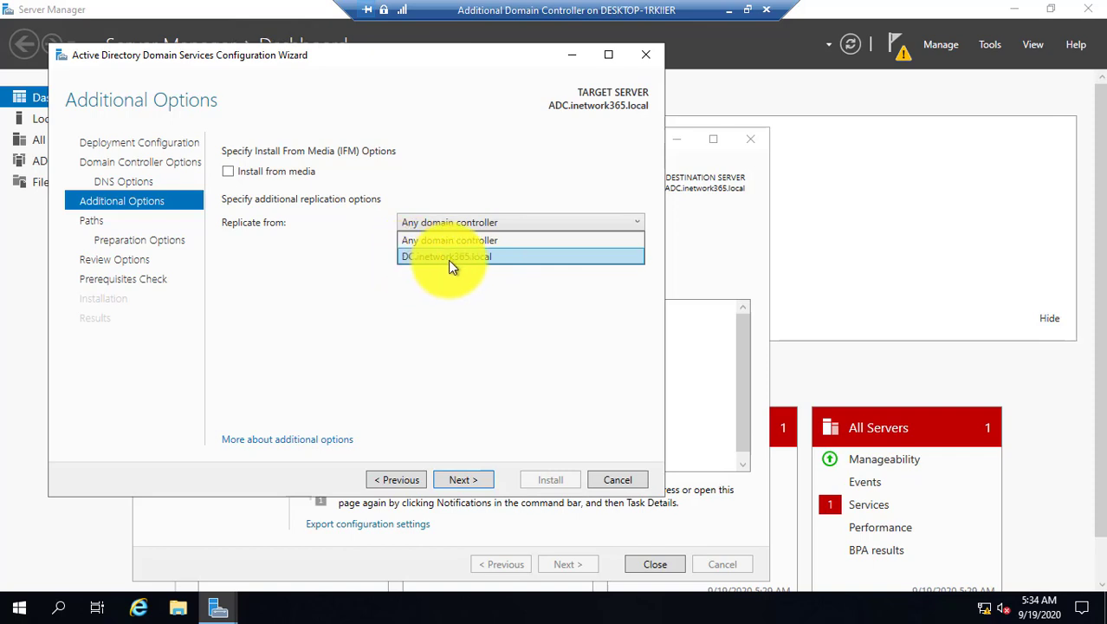
left_click(448, 260)
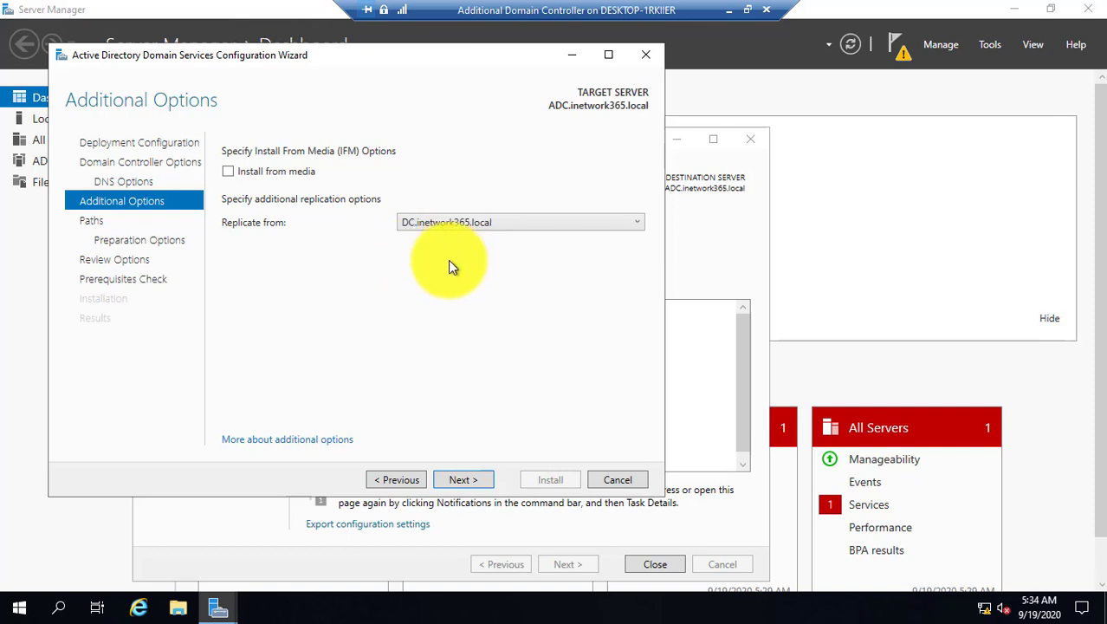
left_click(462, 481)
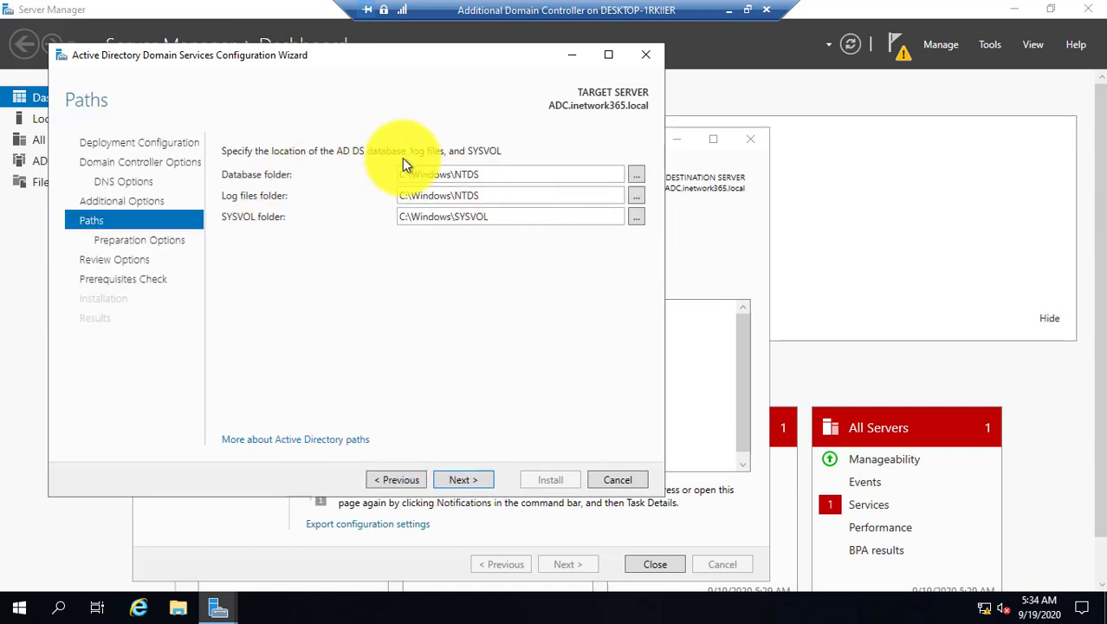
Accept the default Database, Log files and SYSVOL folders and proceed to the prerequisites check.
left_click(458, 481)
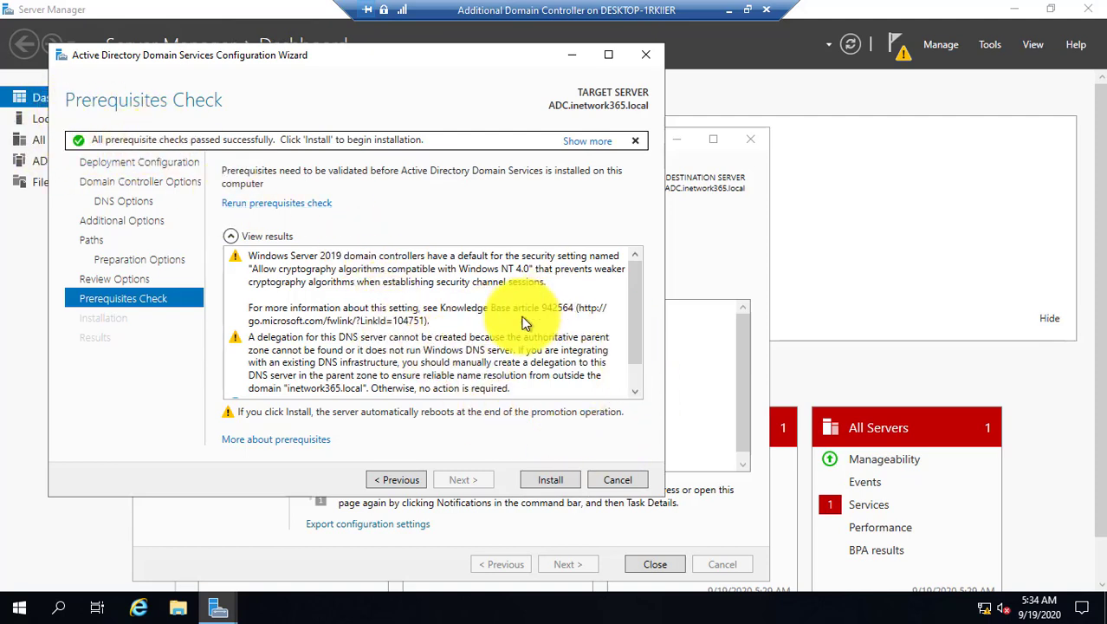
Install AD DS to promote ADC once the prerequisite checks pass.
left_click(551, 481)
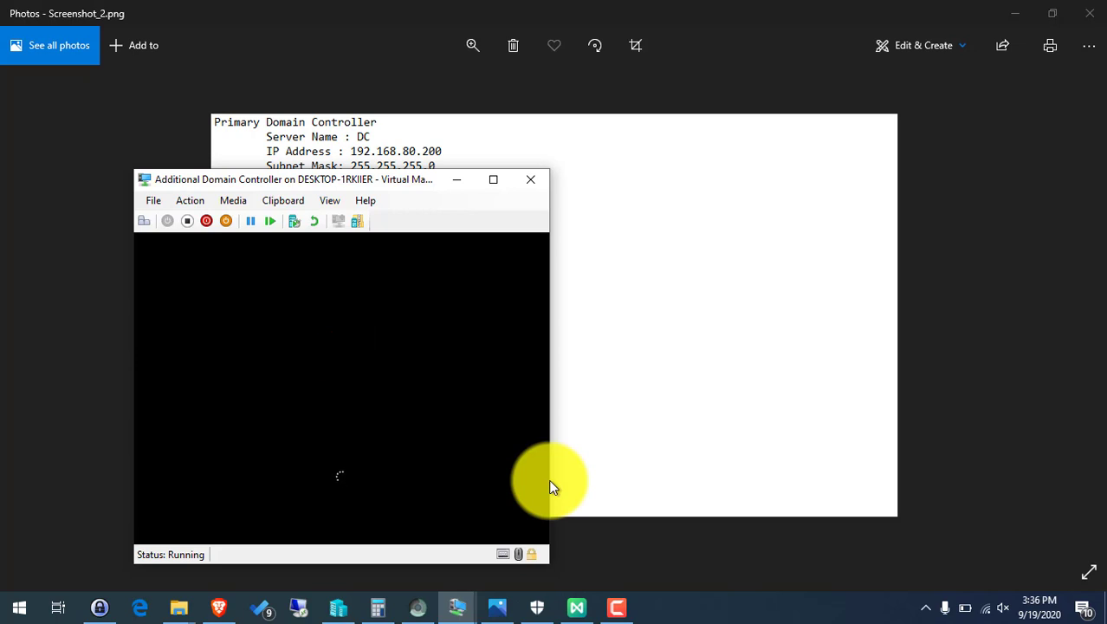
Maximize the ADC console, then switch it to full screen while ADC reboots.
double_click(496, 179)
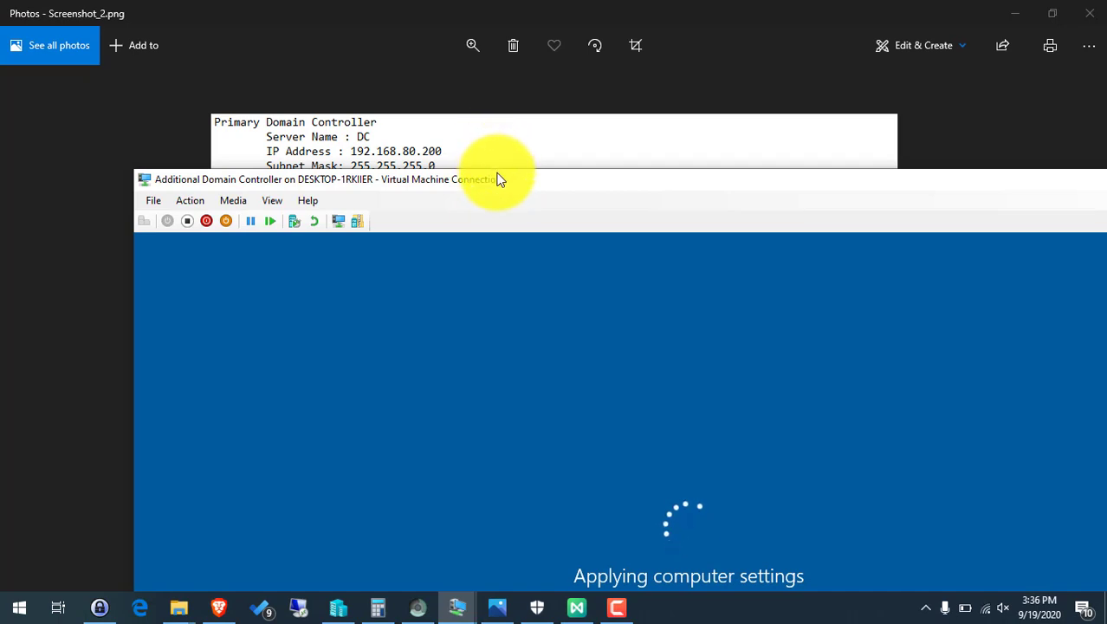
double_click(499, 179)
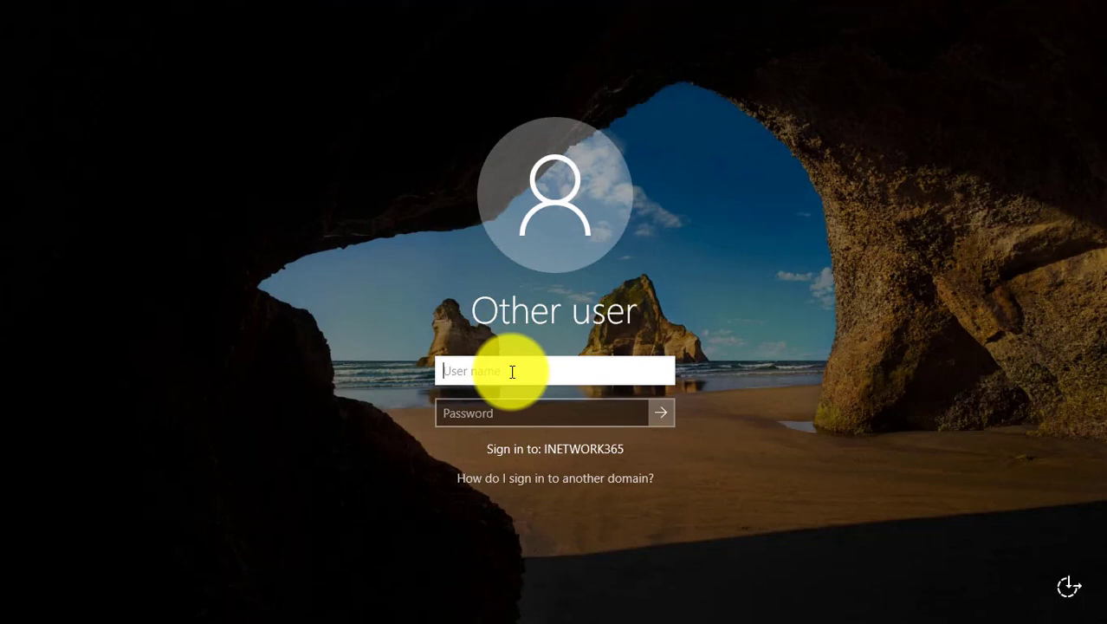
Sign in as the INETWORK365 domain administrator, correcting the mistyped domain to inetwork365.
type("ineta")
type("ork\\")
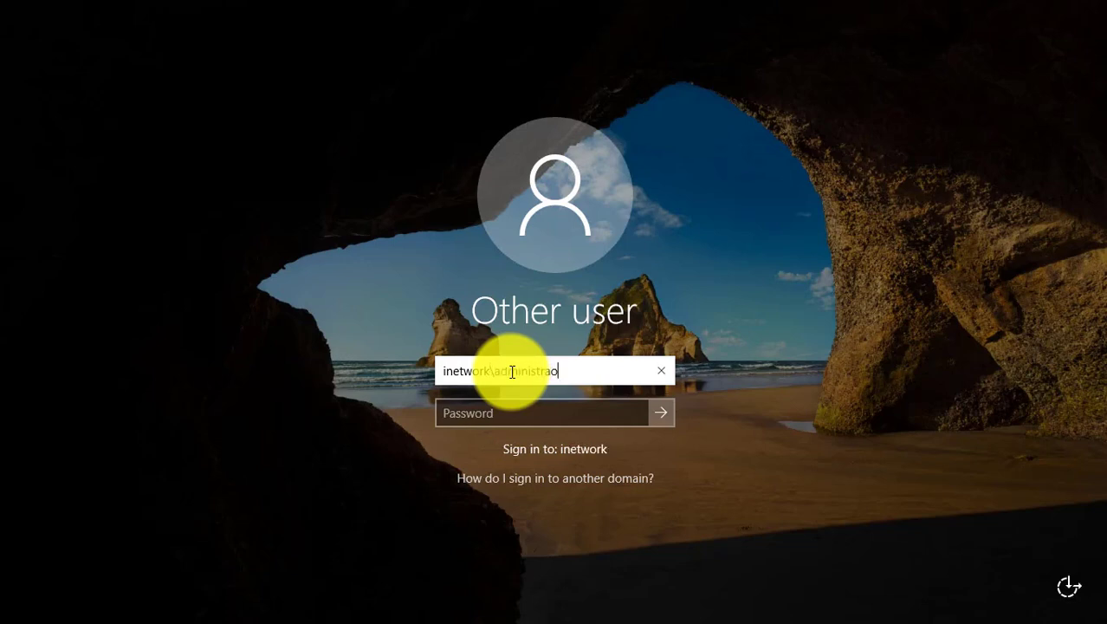
type("administrator")
key("Tab")
type("••••")
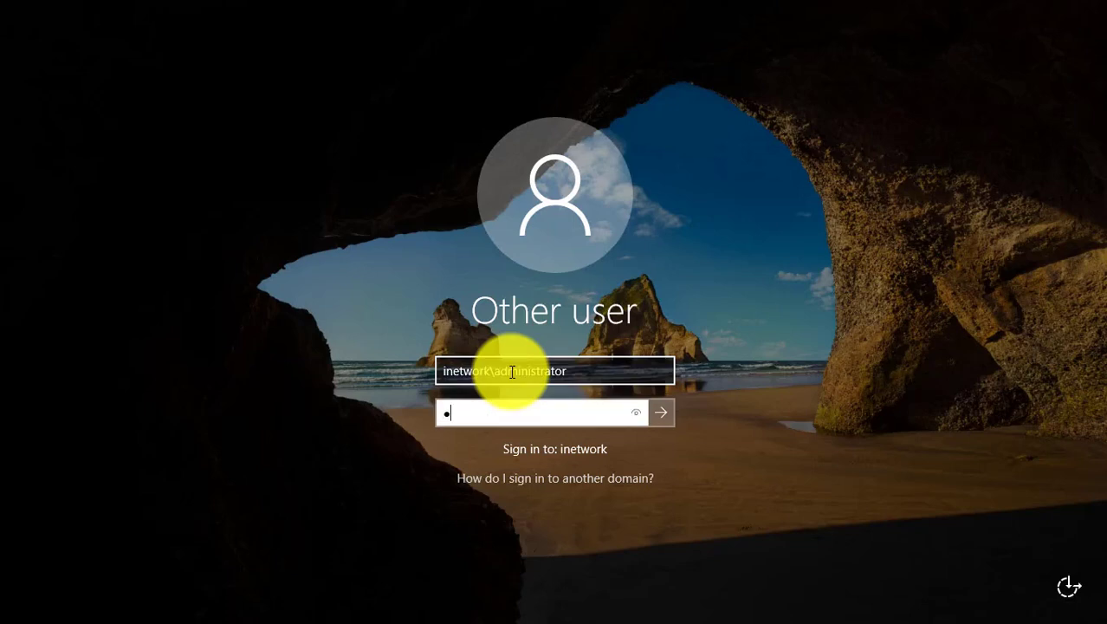
type("•••••")
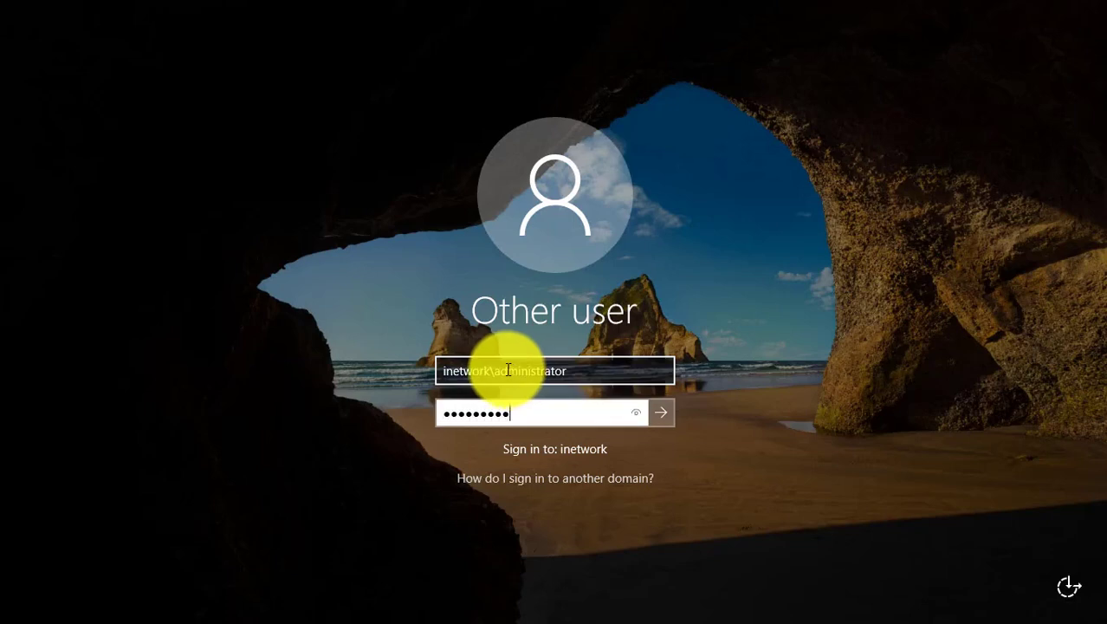
left_click(493, 371)
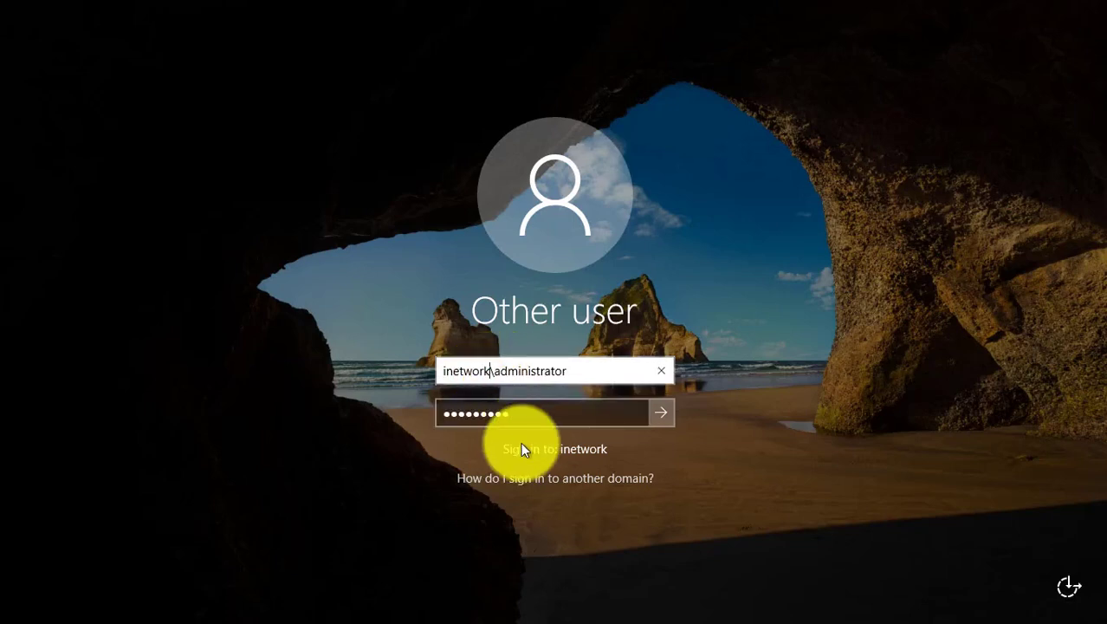
key("Left")
type("365")
key("Return")
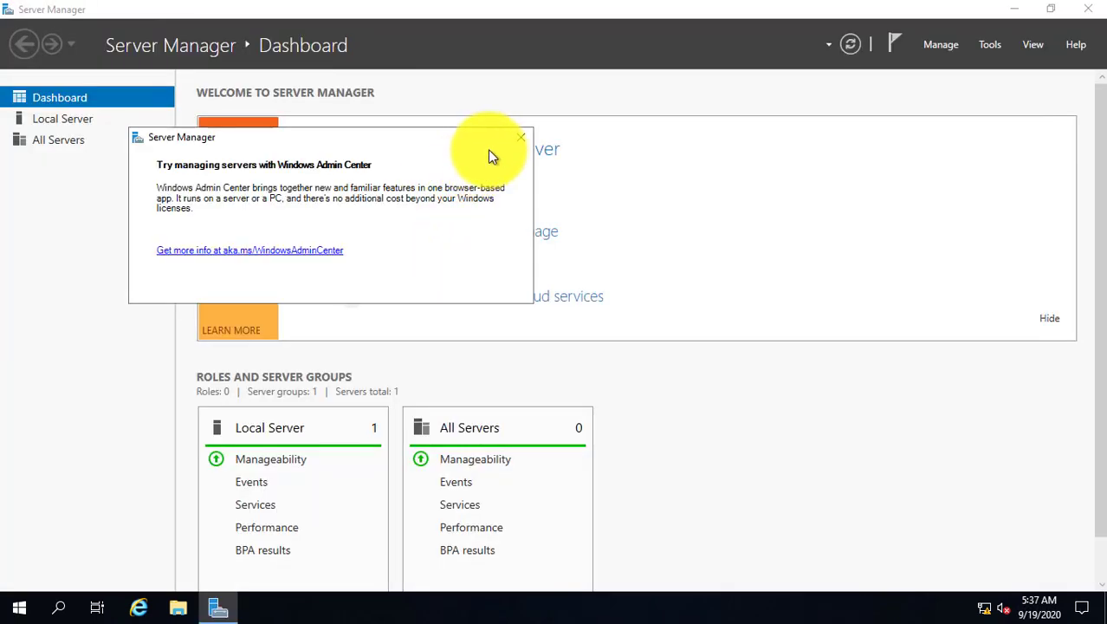
Close the Windows Admin Center popup and launch Active Directory Users and Computers from Tools.
left_click(522, 140)
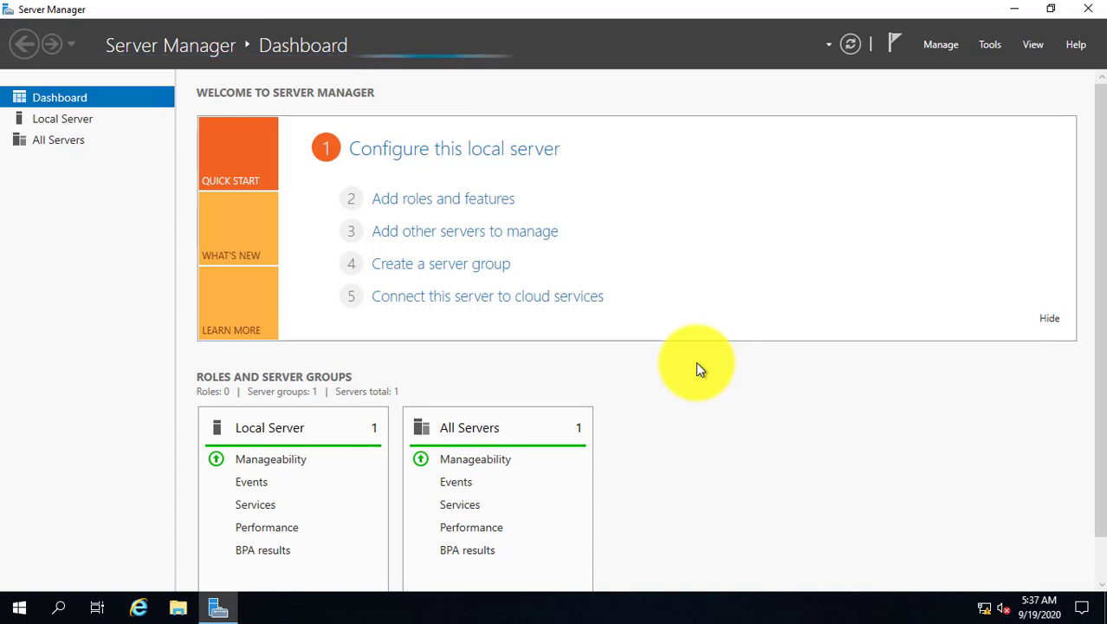
left_click(997, 47)
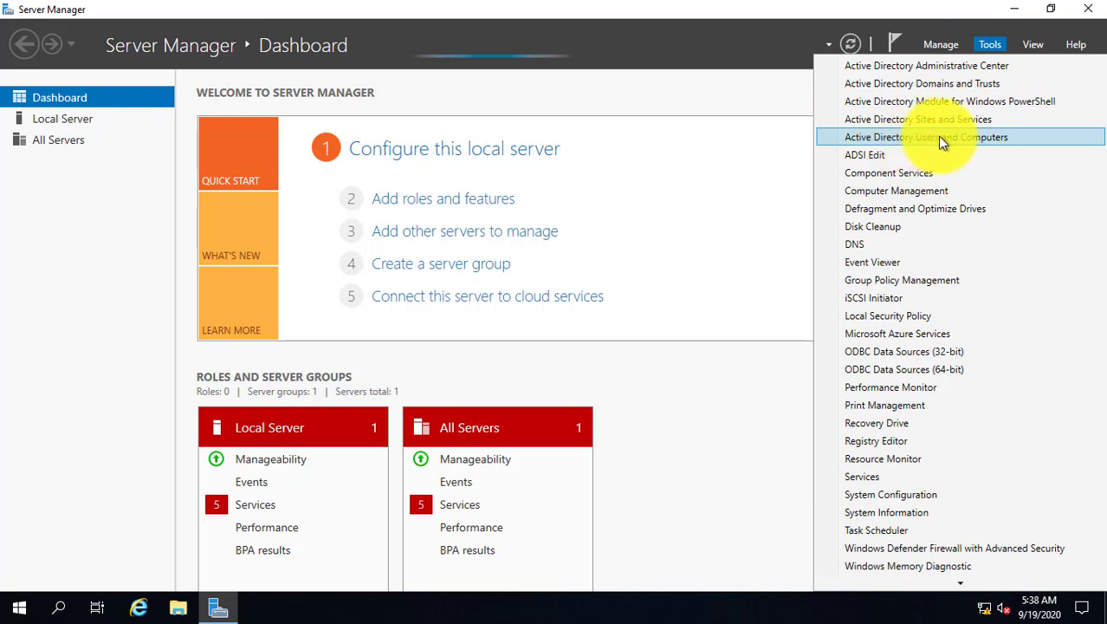
left_click(963, 137)
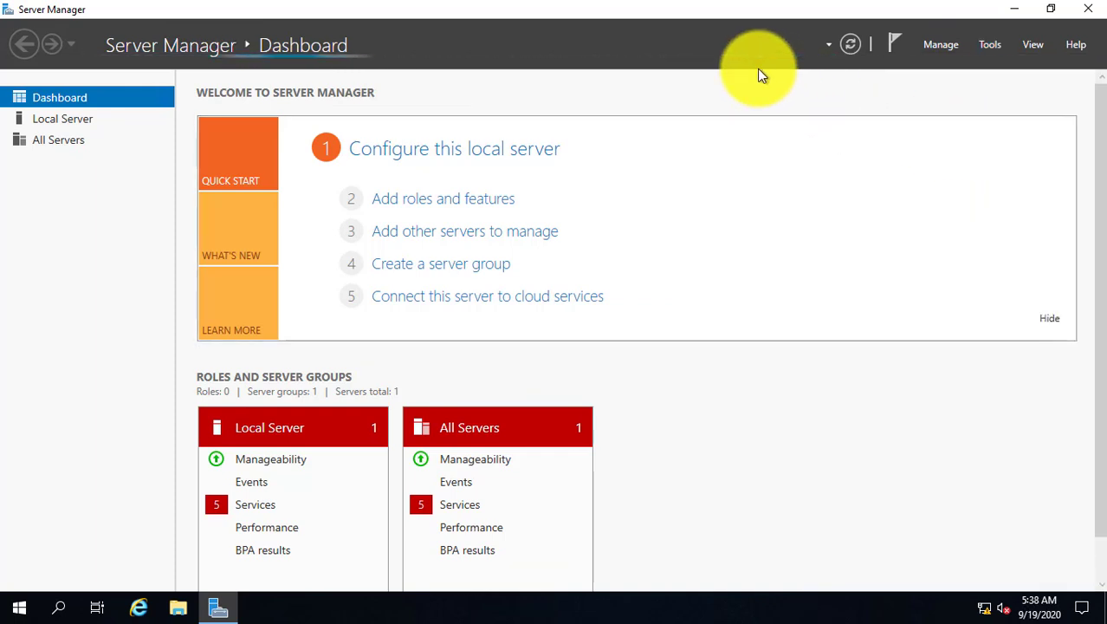
mouse_move(818, 5)
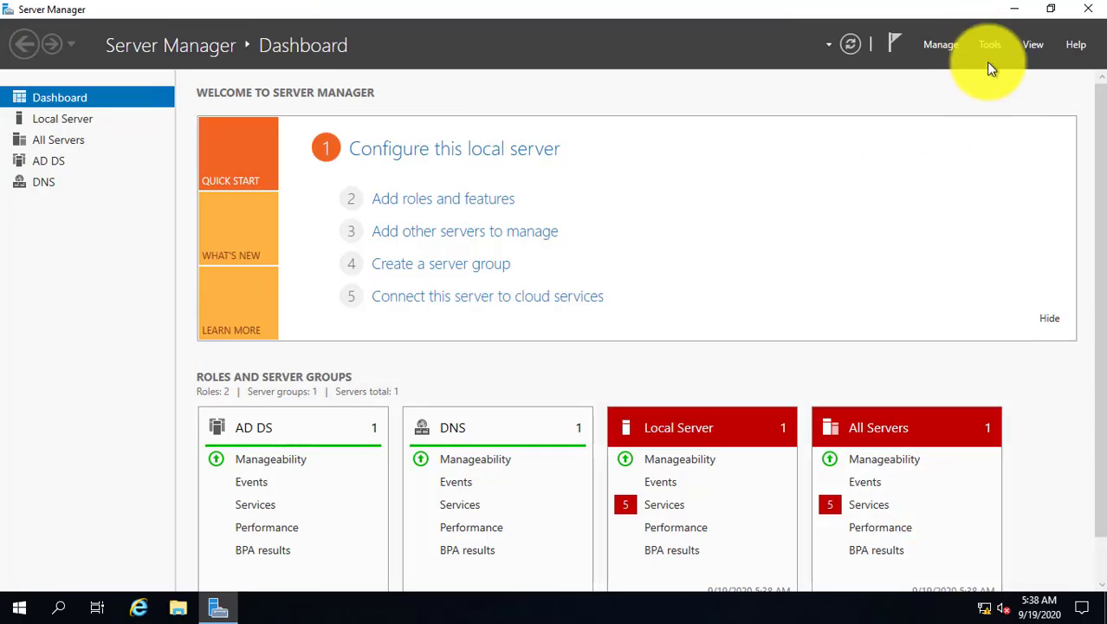
left_click(991, 48)
left_click(934, 139)
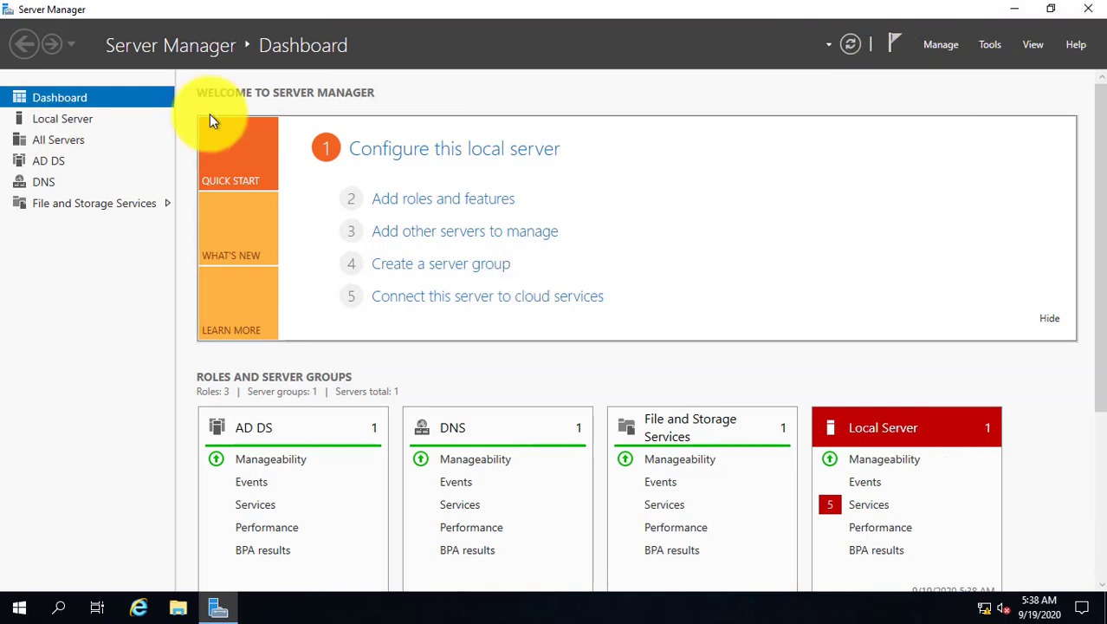
left_click(178, 607)
Close File Explorer, maximize ADUC, and open inetwork365.local's Users container to find user1.
left_click(999, 72)
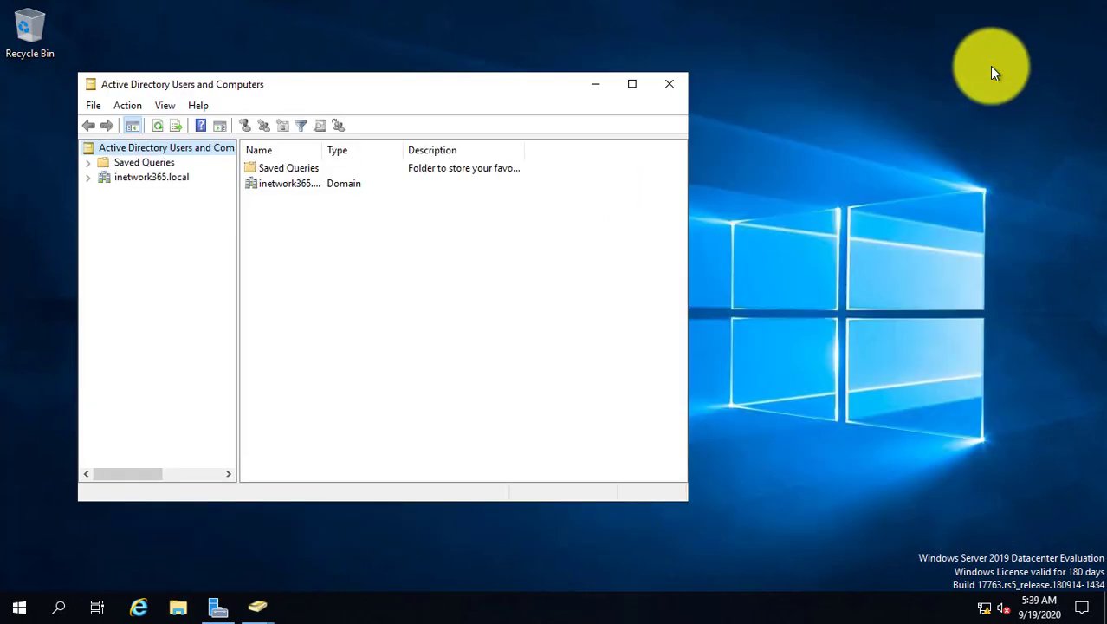
left_click(630, 79)
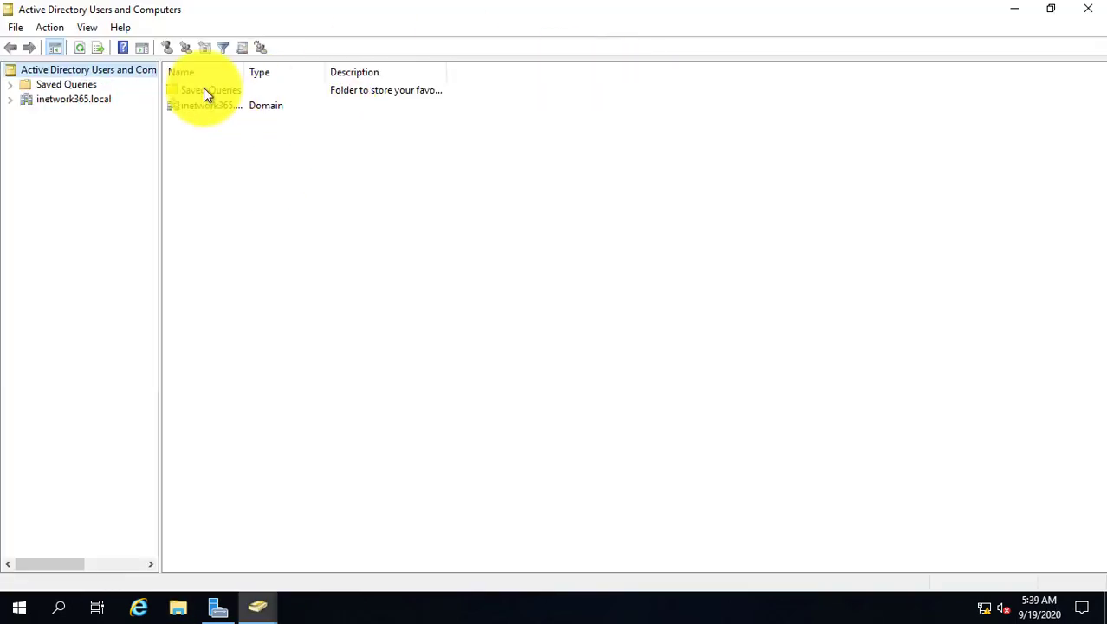
double_click(41, 98)
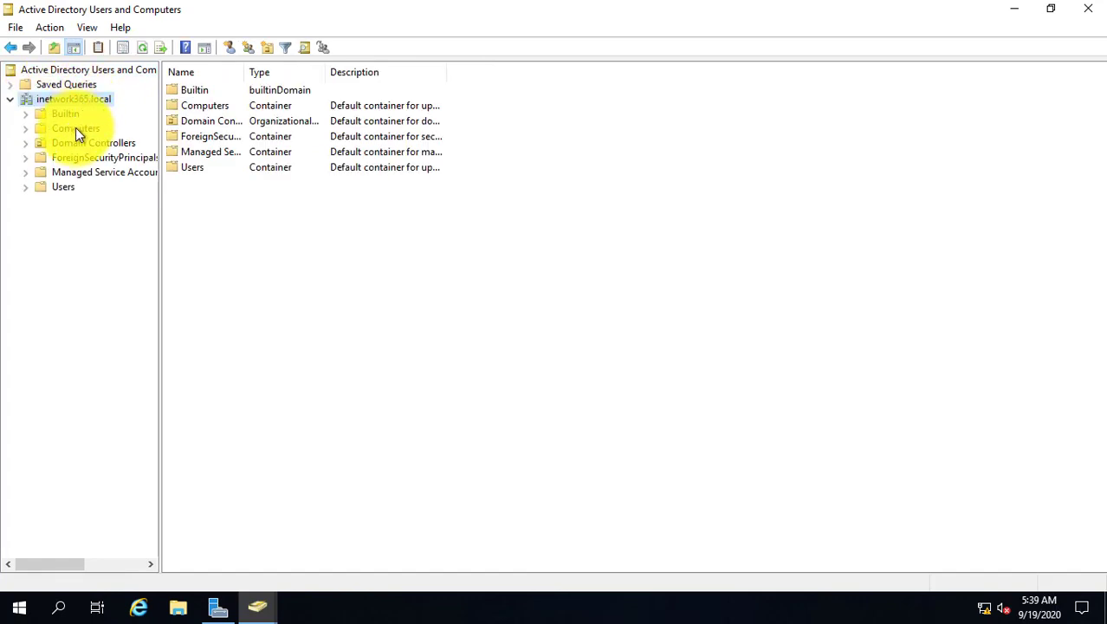
left_click(65, 187)
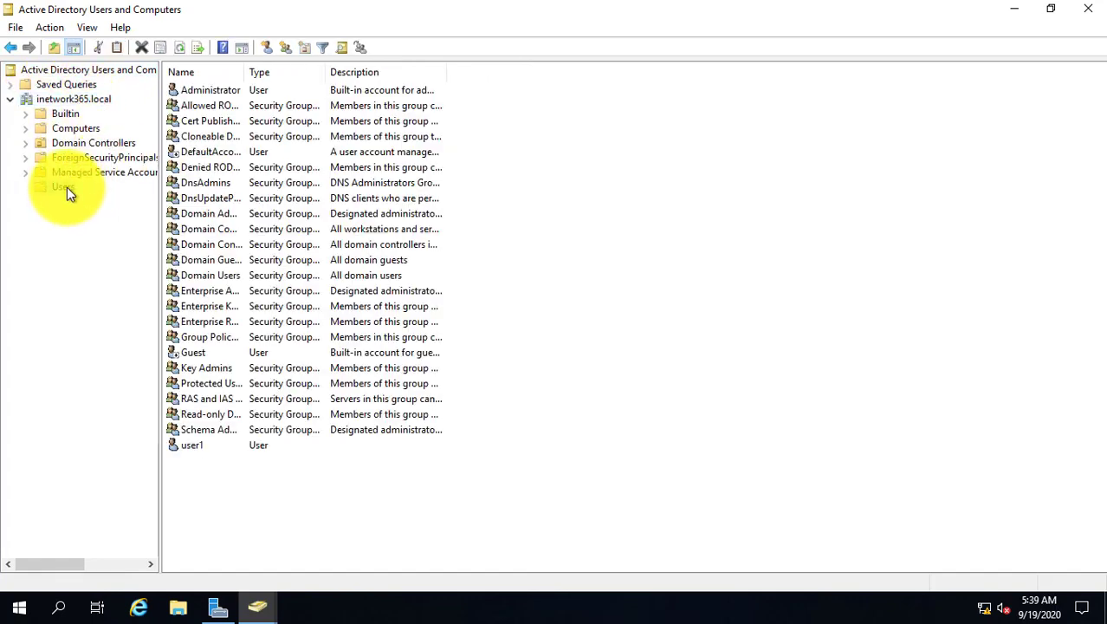
left_click(203, 449)
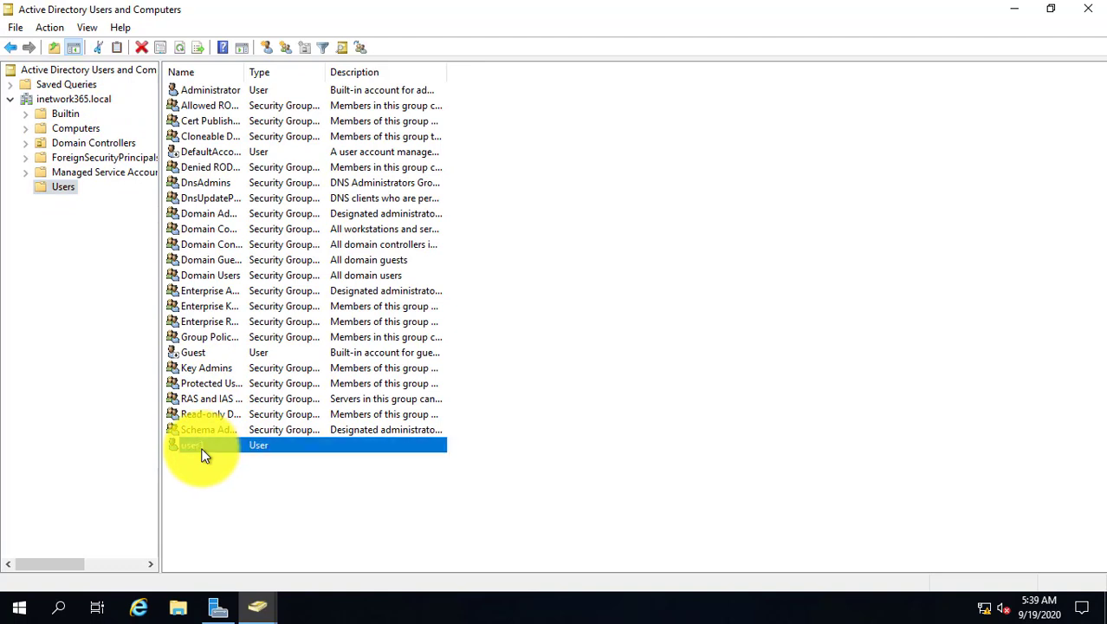
left_click(200, 465)
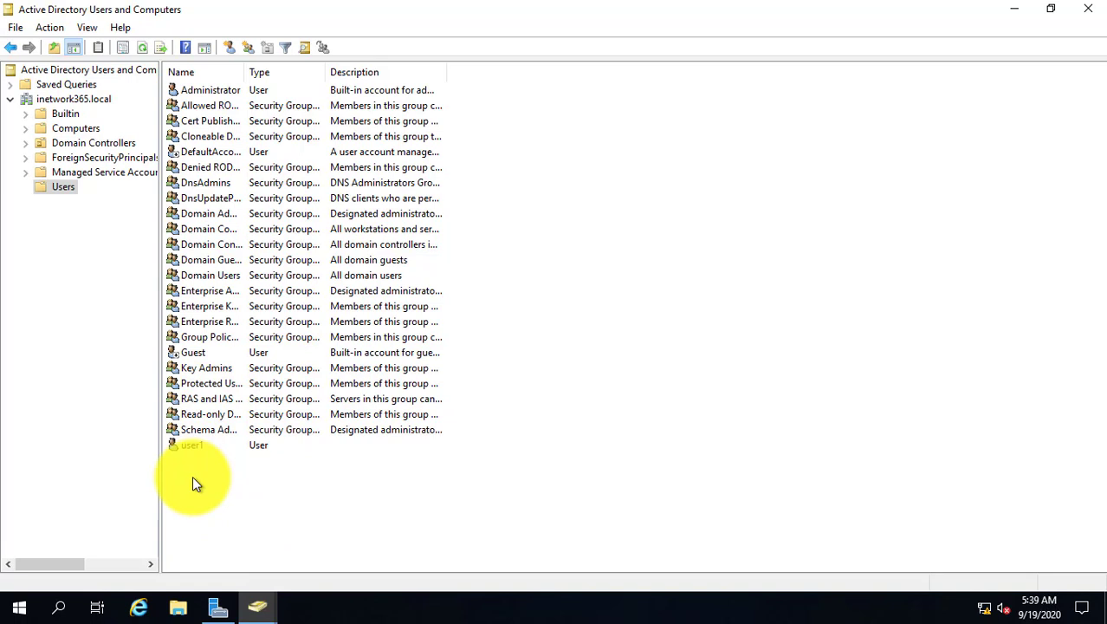
Start a new user in the Users container named user2 and fill in its logon name.
right_click(177, 483)
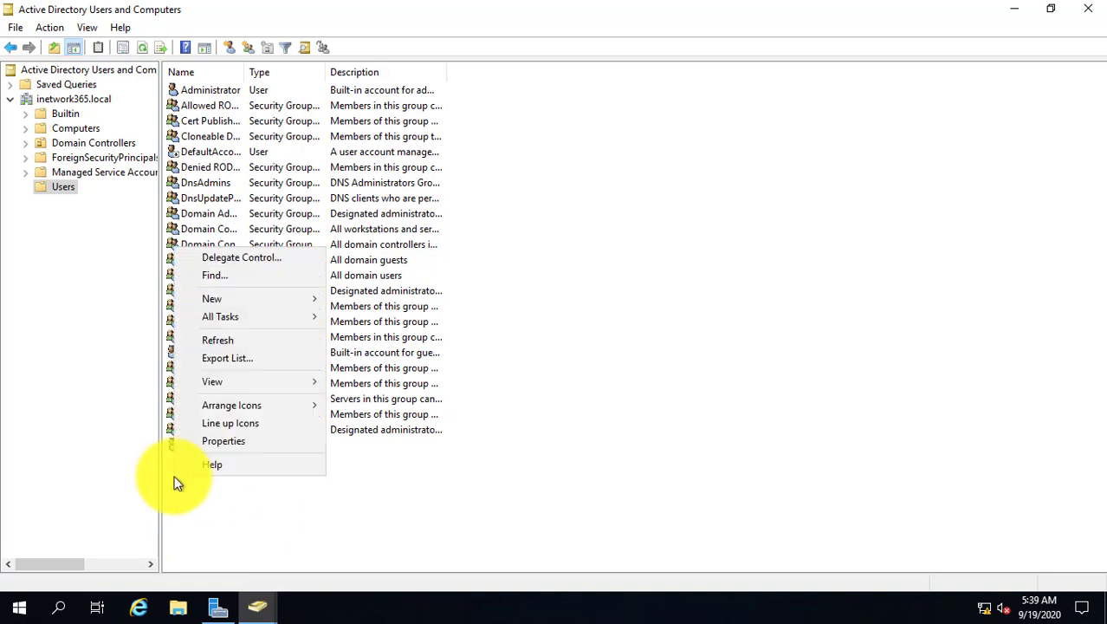
mouse_move(217, 302)
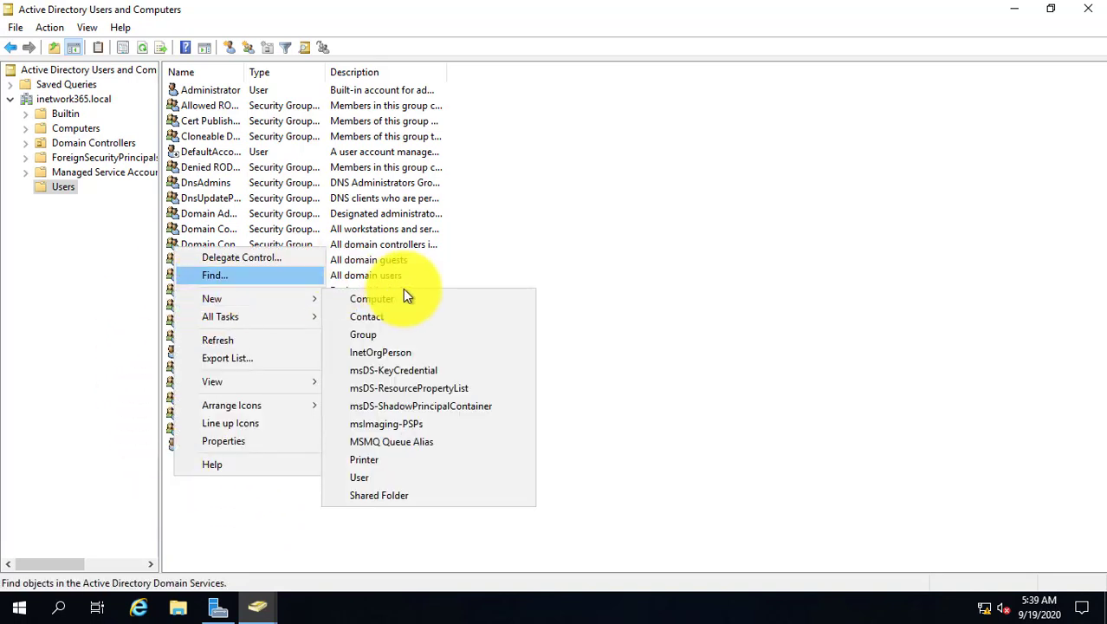
left_click(385, 478)
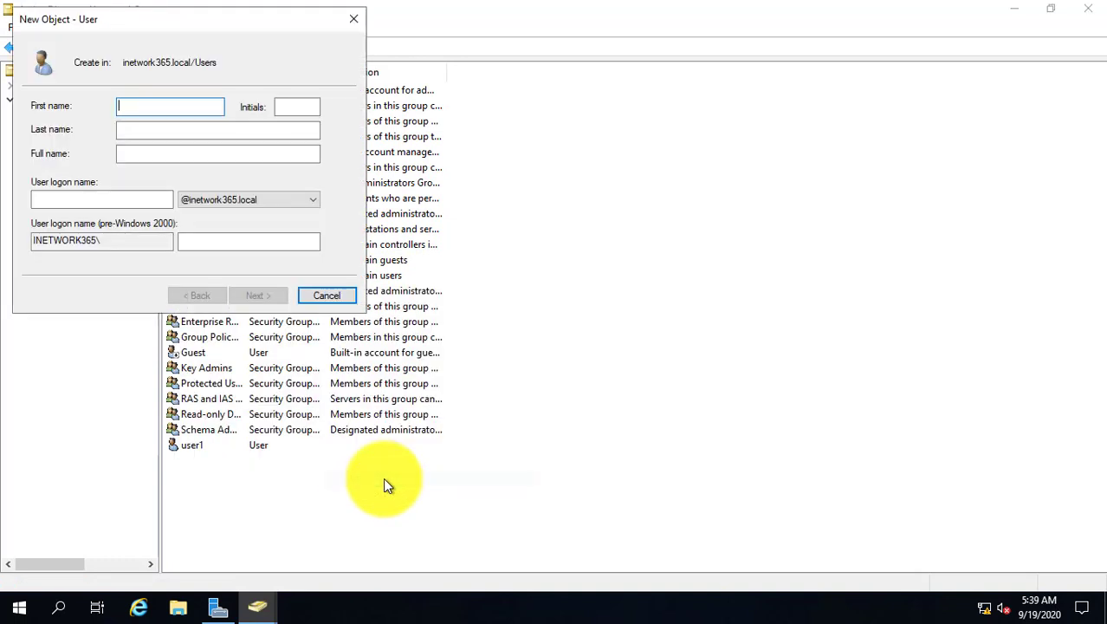
type("user2")
key("Tab")
key("Tab")
key("Tab")
key("Tab")
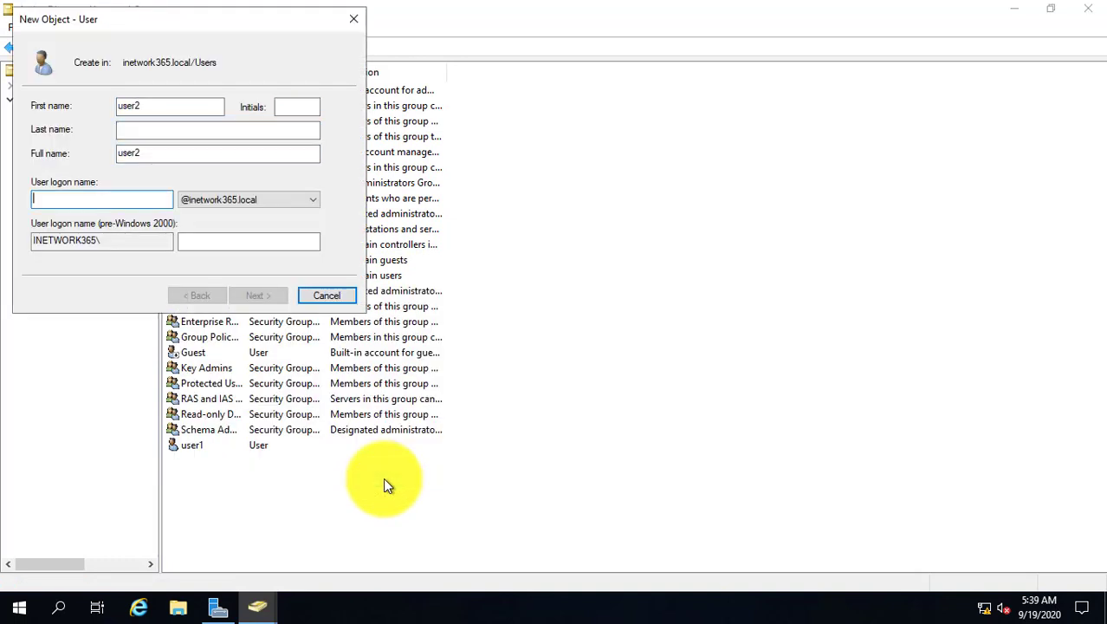
type("user2")
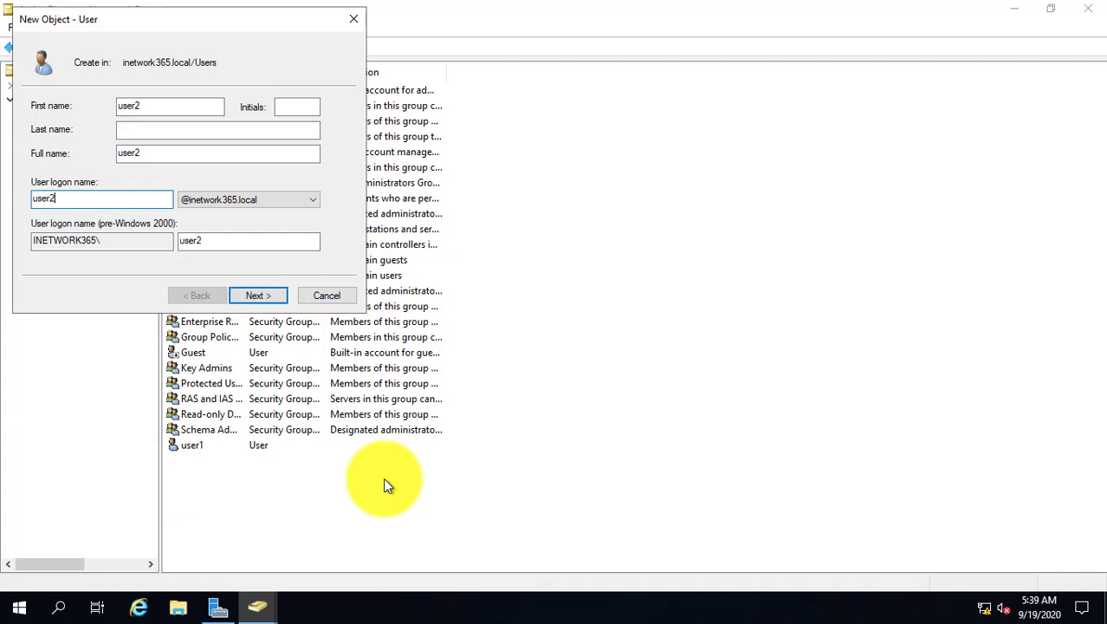
key("Return")
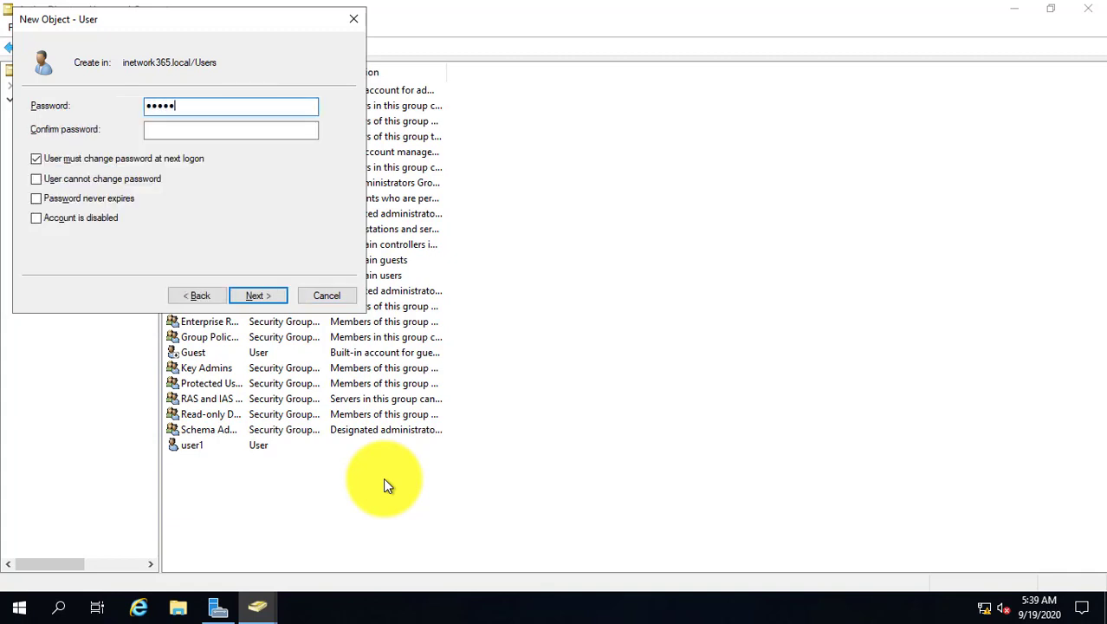
Enter and confirm the password, clear 'must change at next logon', and check 'cannot change' and 'never expires'.
key("BackSpace")
key("BackSpace")
key("BackSpace")
key("BackSpace")
key("BackSpace")
key("Tab")
type("Passwor")
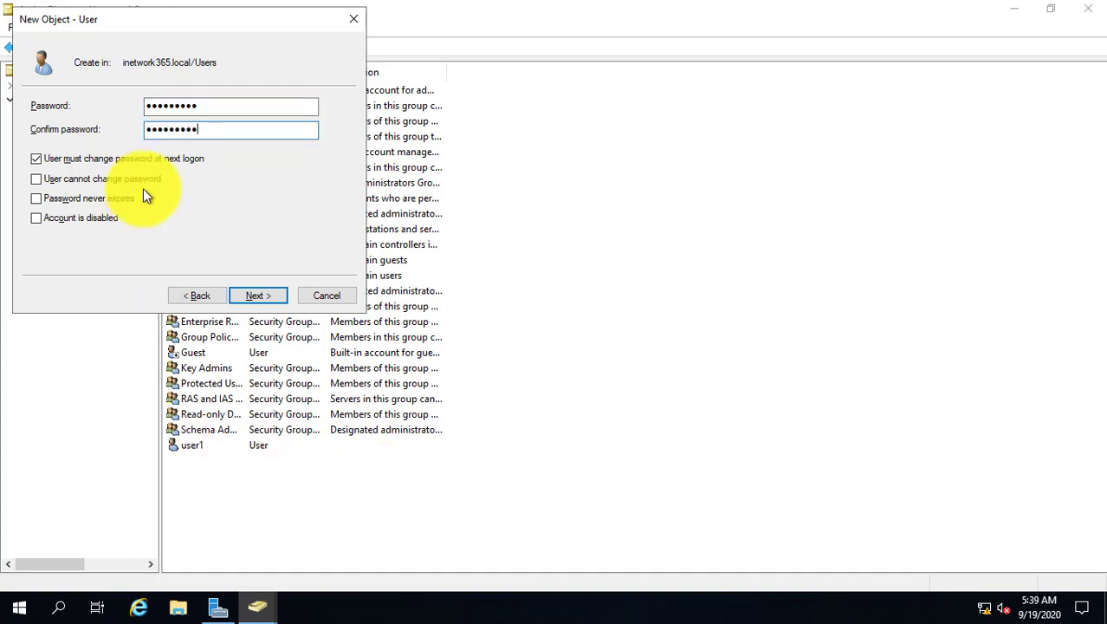
left_click(111, 159)
left_click(111, 180)
left_click(111, 200)
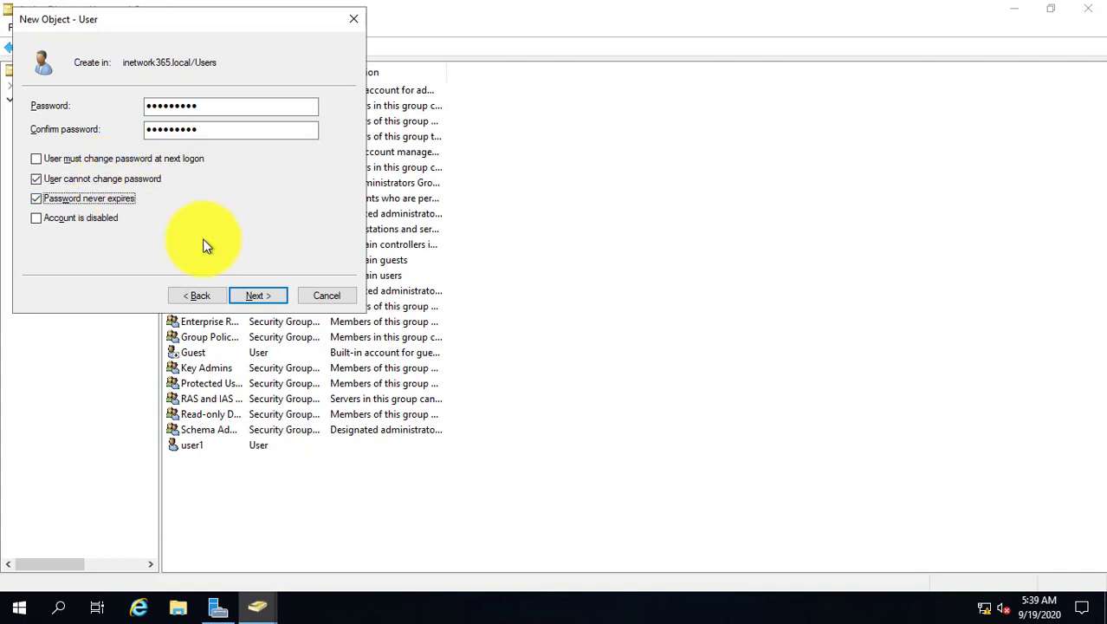
left_click(258, 296)
left_click(616, 362)
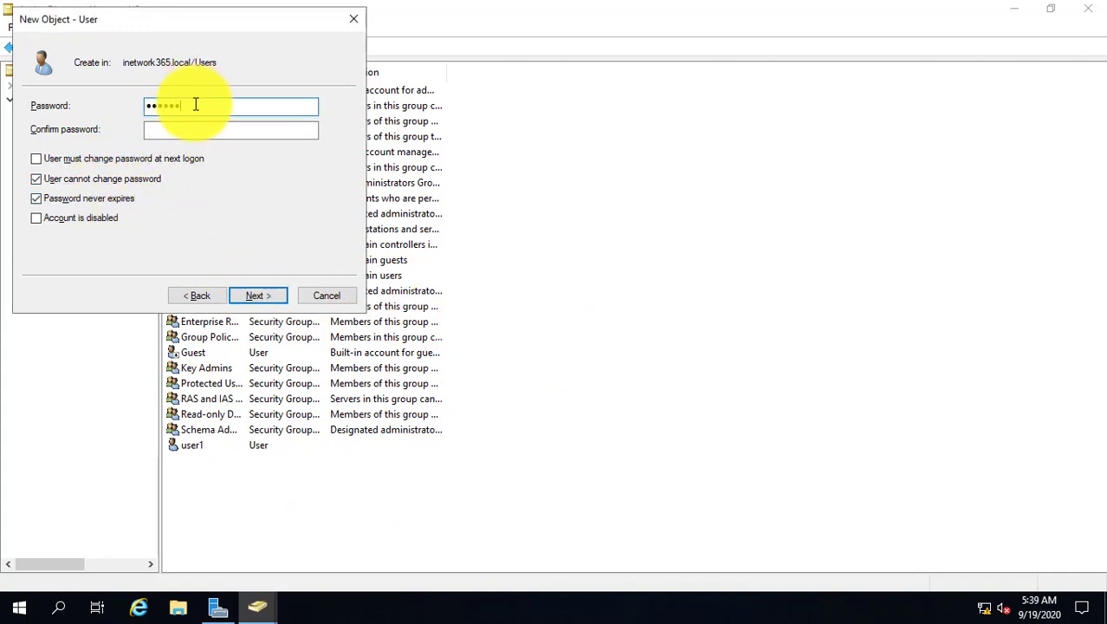
type("••••")
key("Tab")
type("••••••••")
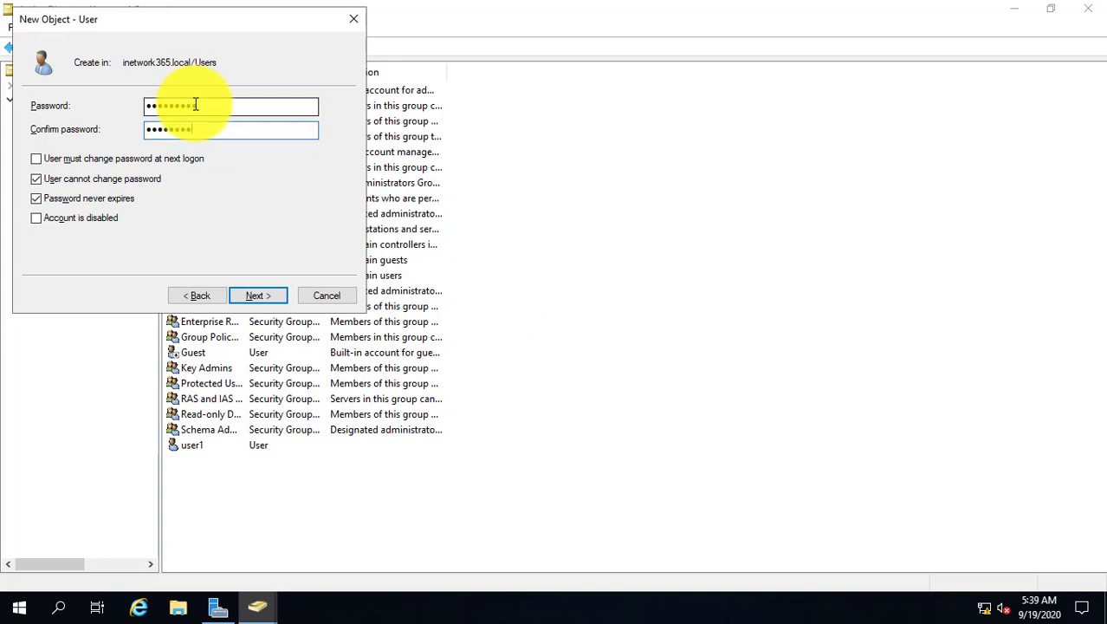
type("••")
Finish creating the user2 account and leave the ADC VM's full-screen view.
left_click(277, 296)
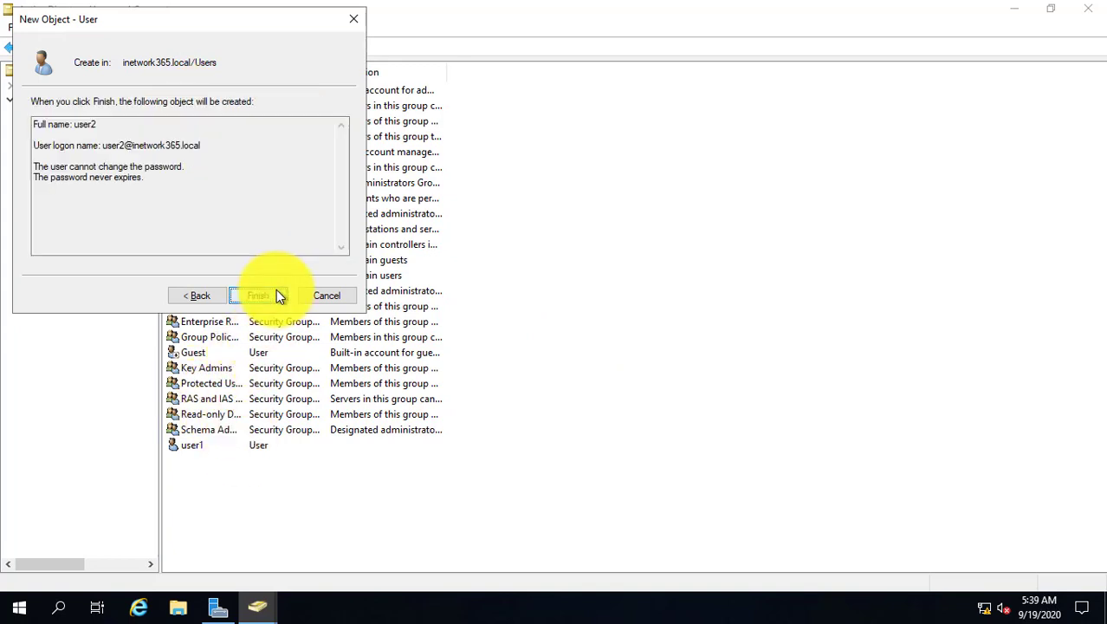
left_click(277, 296)
left_click(304, 500)
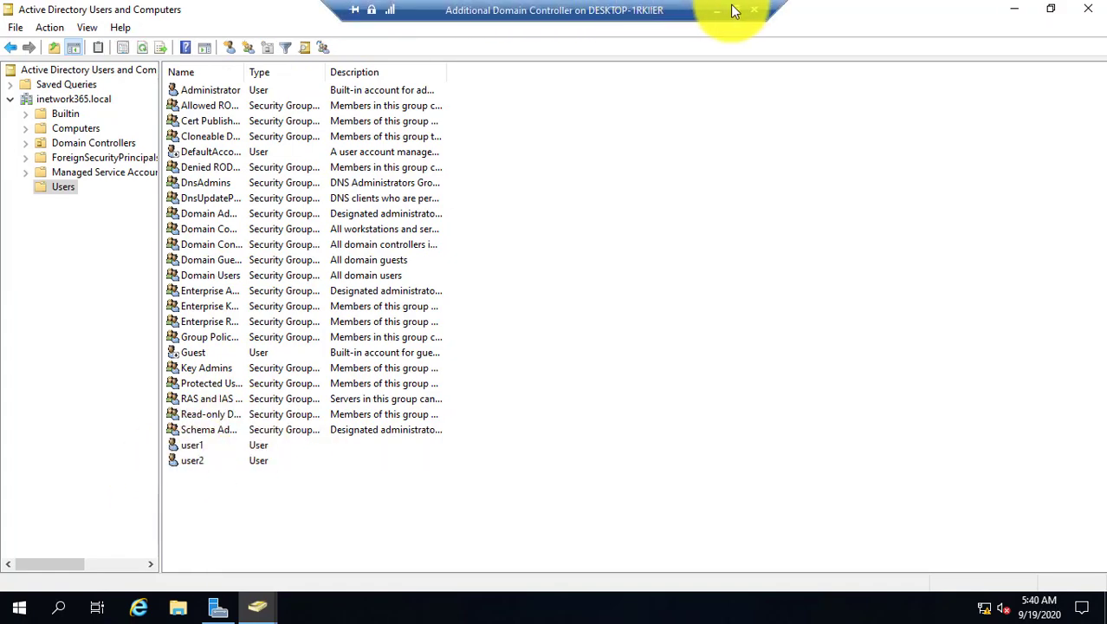
left_click(732, 10)
On the WS2019 DC VM, refresh the Users container and find the replicated user2 account.
mouse_move(458, 614)
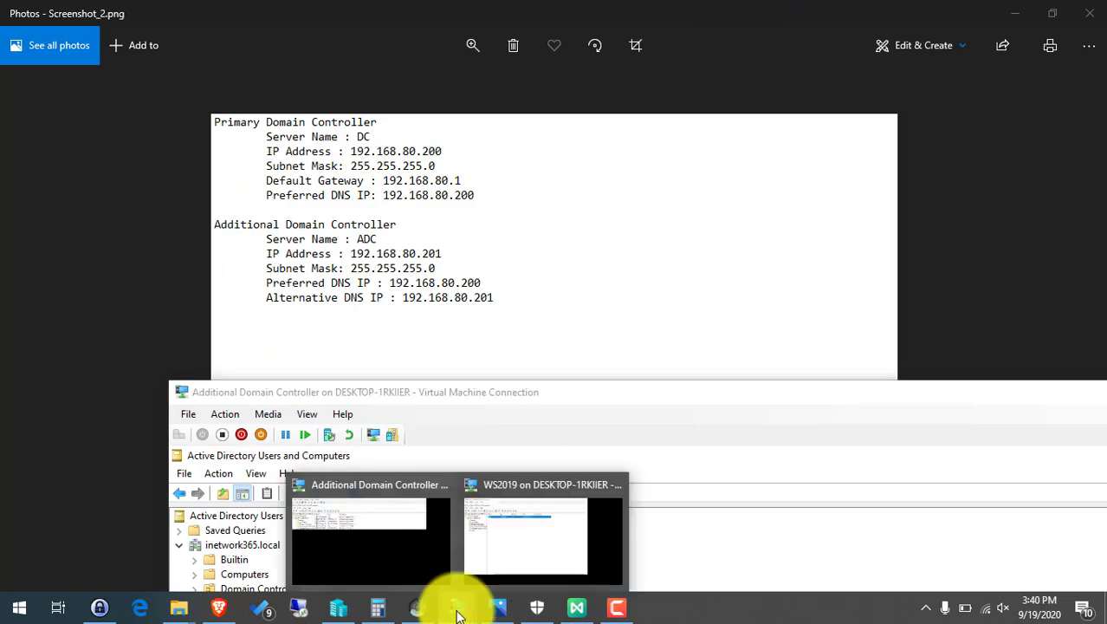
left_click(529, 511)
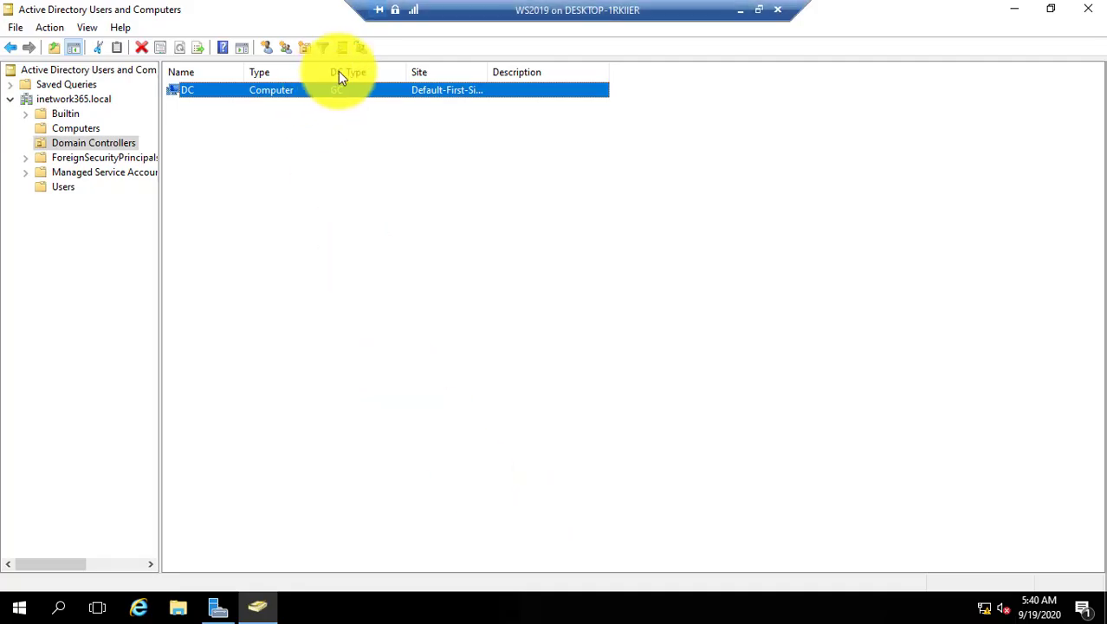
left_click(295, 240)
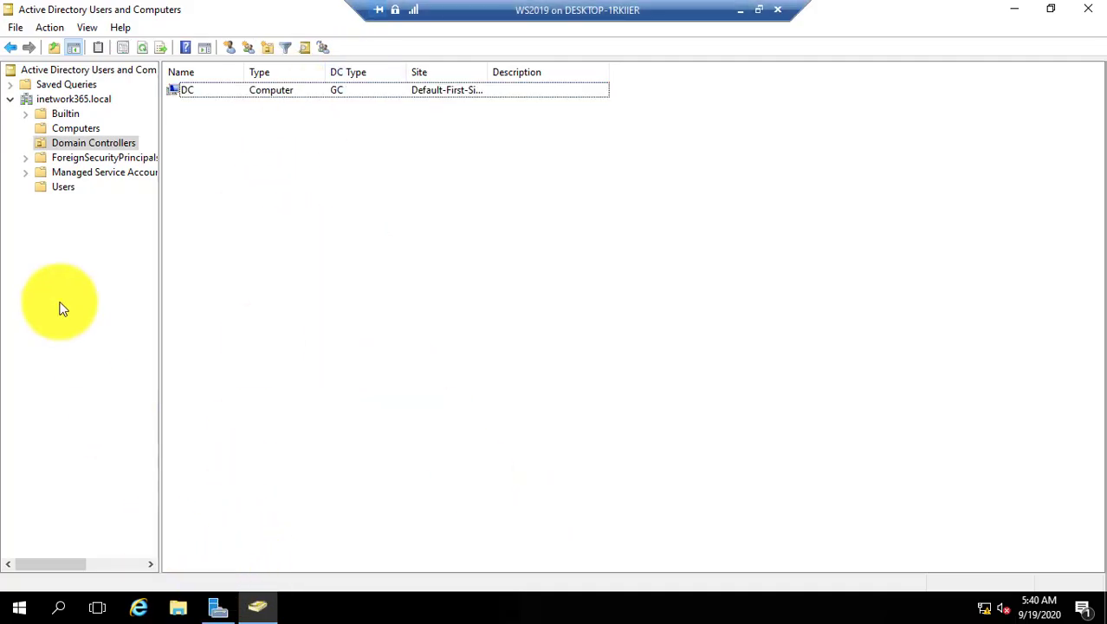
left_click(55, 187)
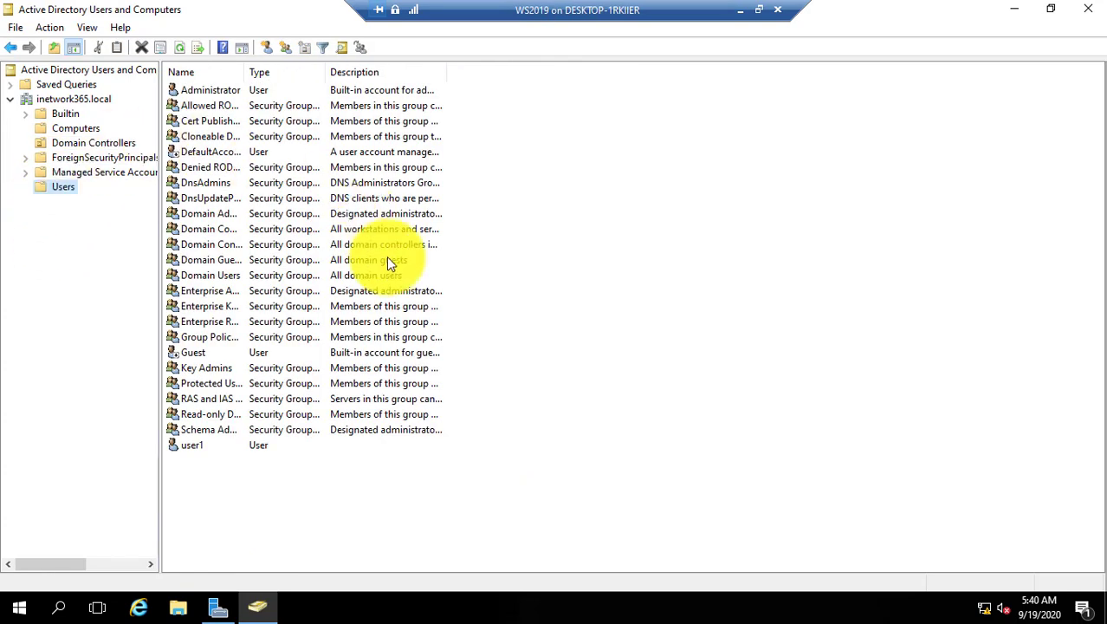
right_click(644, 161)
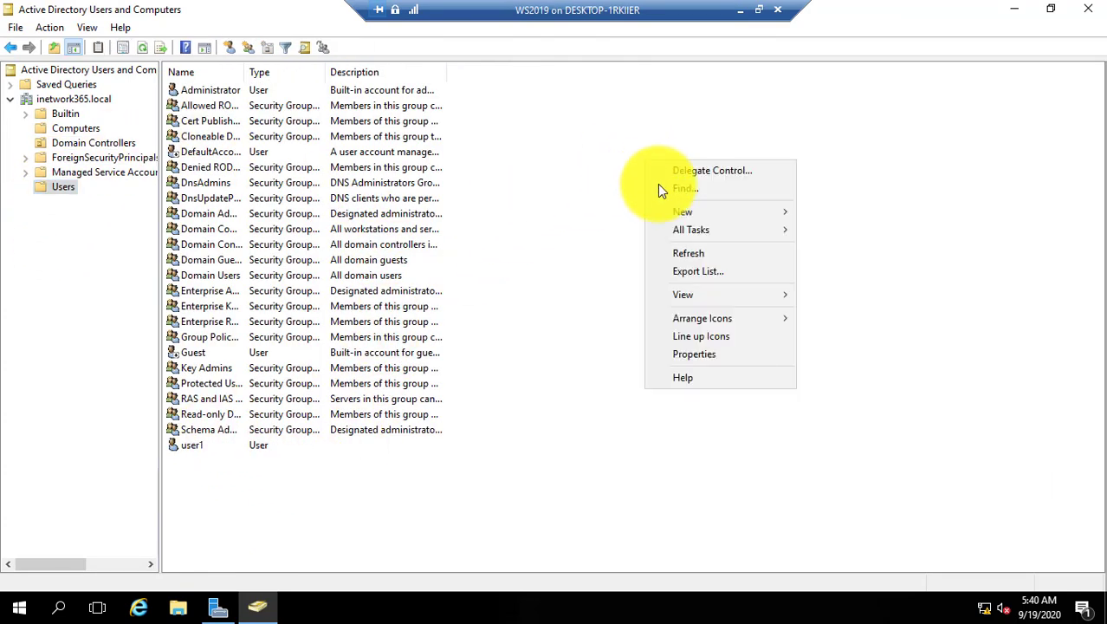
left_click(697, 252)
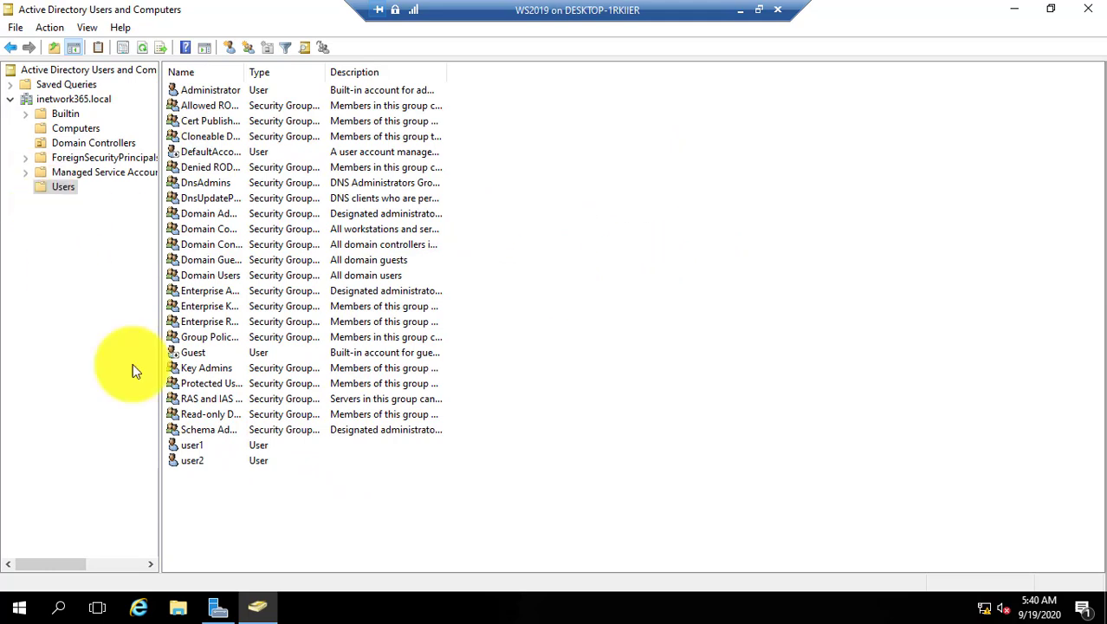
left_click(195, 462)
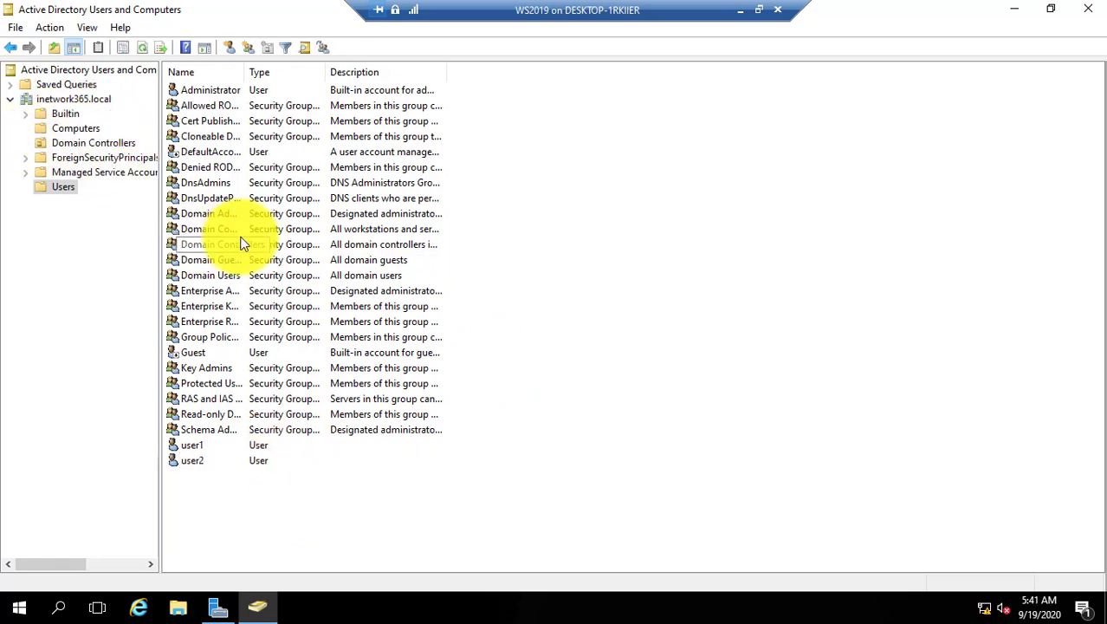
Check that Domain Controllers lists both ADC and DC, then minimize the console.
left_click(70, 130)
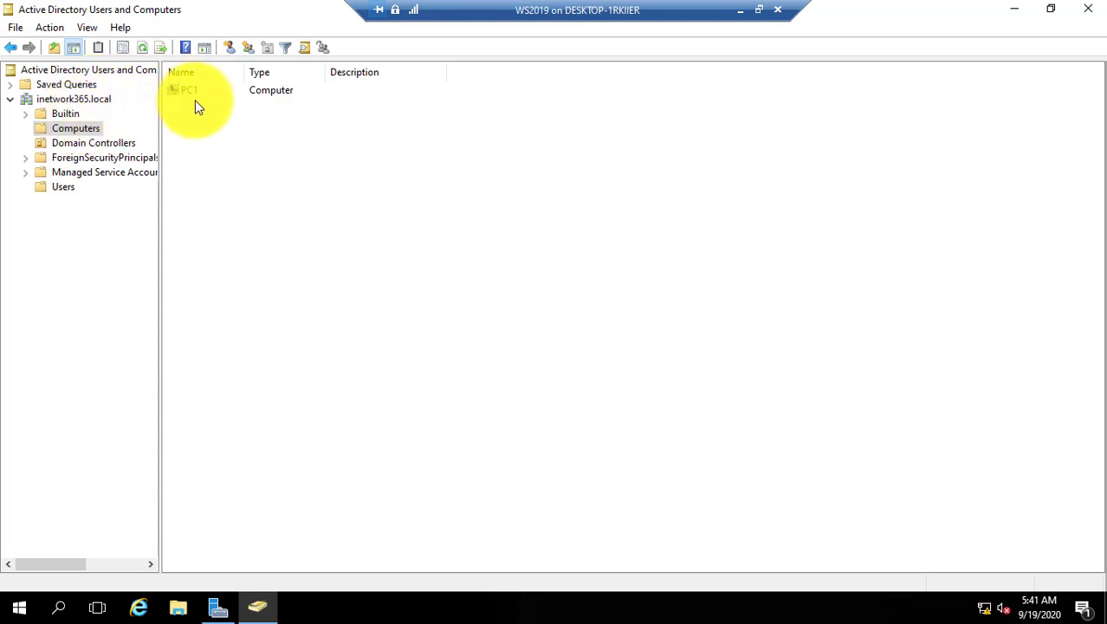
left_click(117, 142)
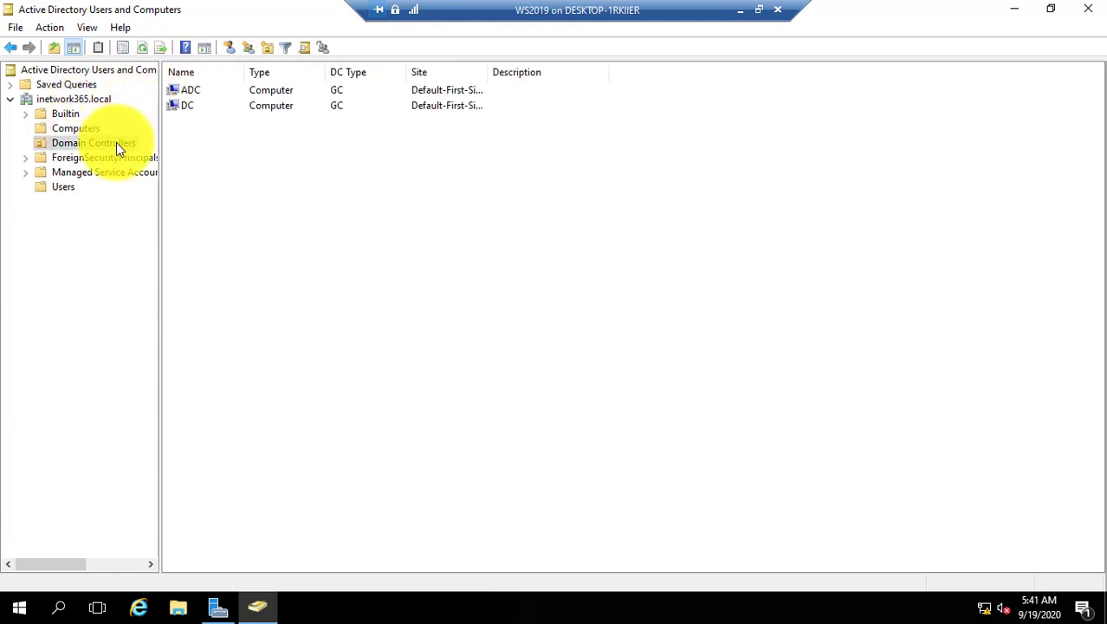
left_click(189, 91)
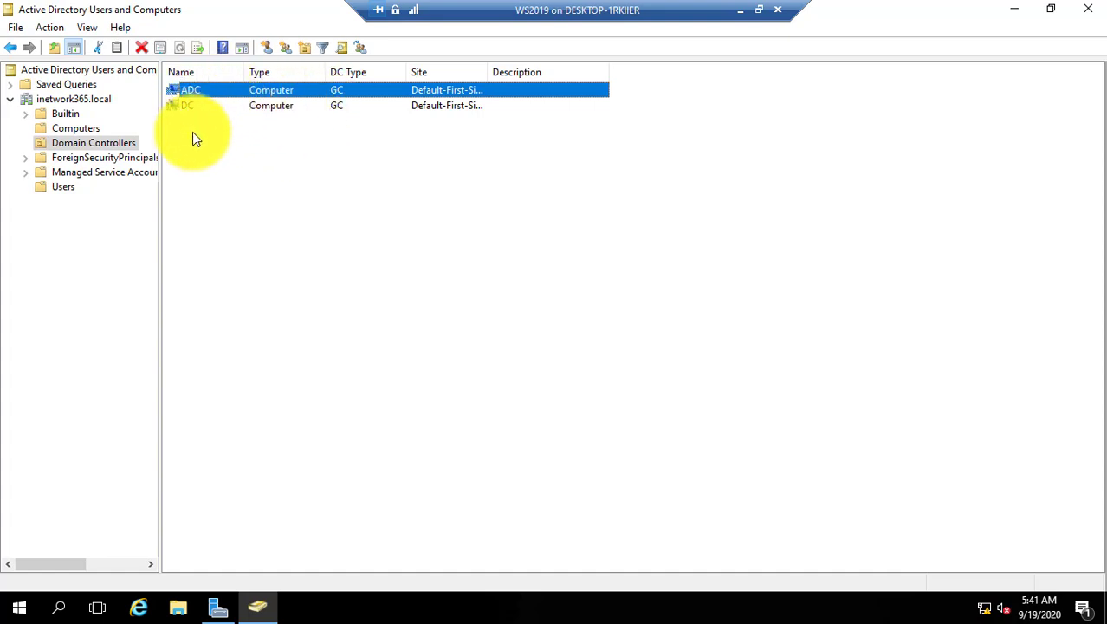
left_click(184, 108)
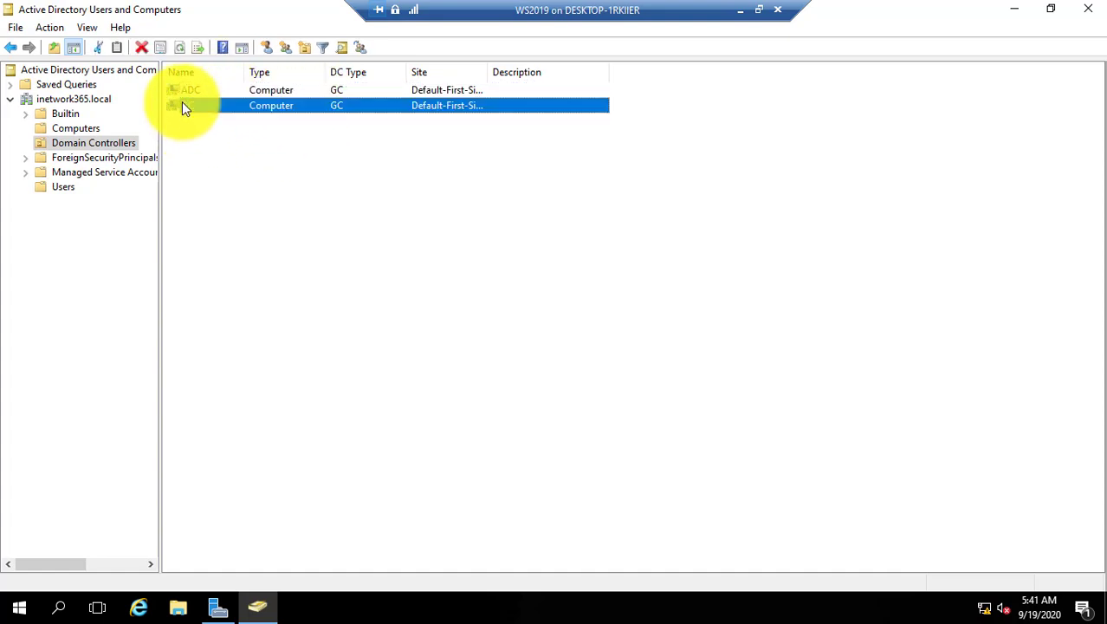
left_click(184, 90)
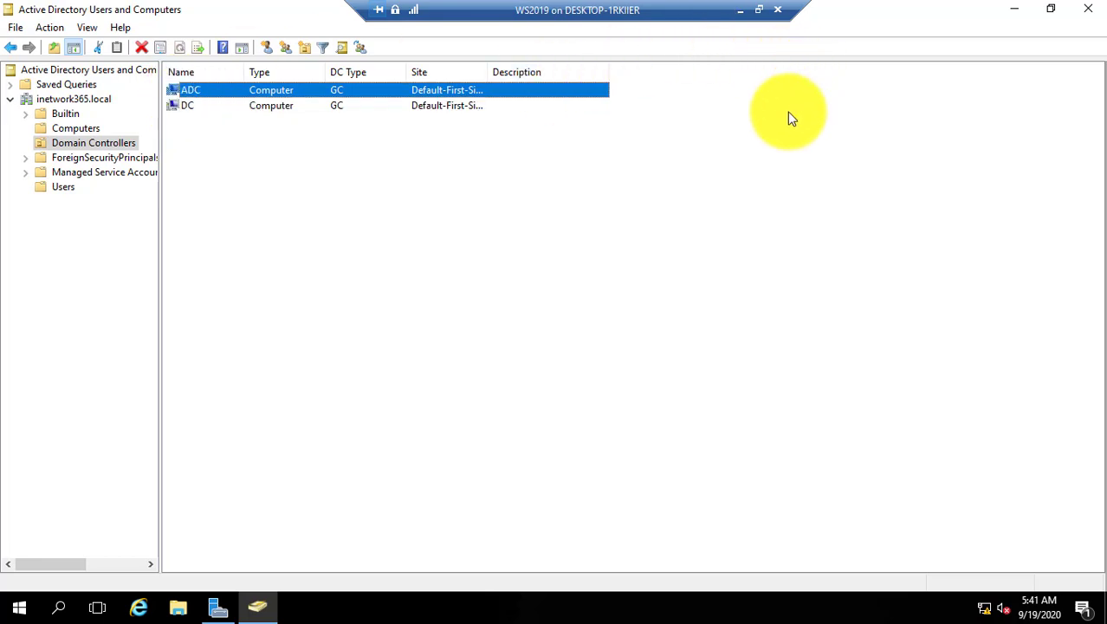
left_click(1014, 10)
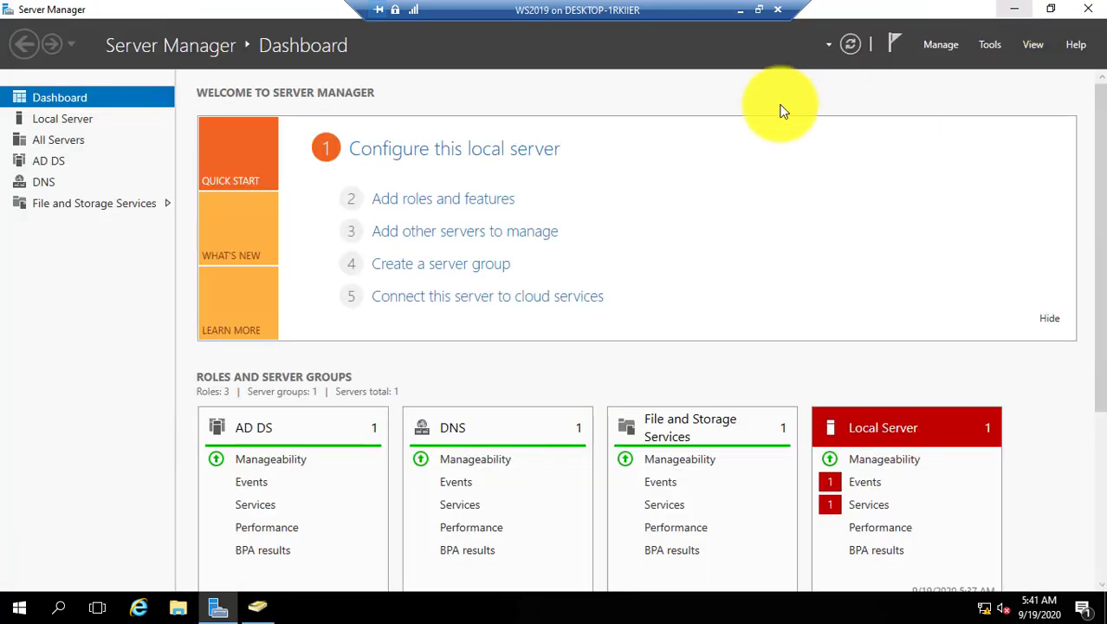
Leave the DC VM's full screen, make the ADC VM full screen, and close Active Directory Users and Computers.
left_click(739, 11)
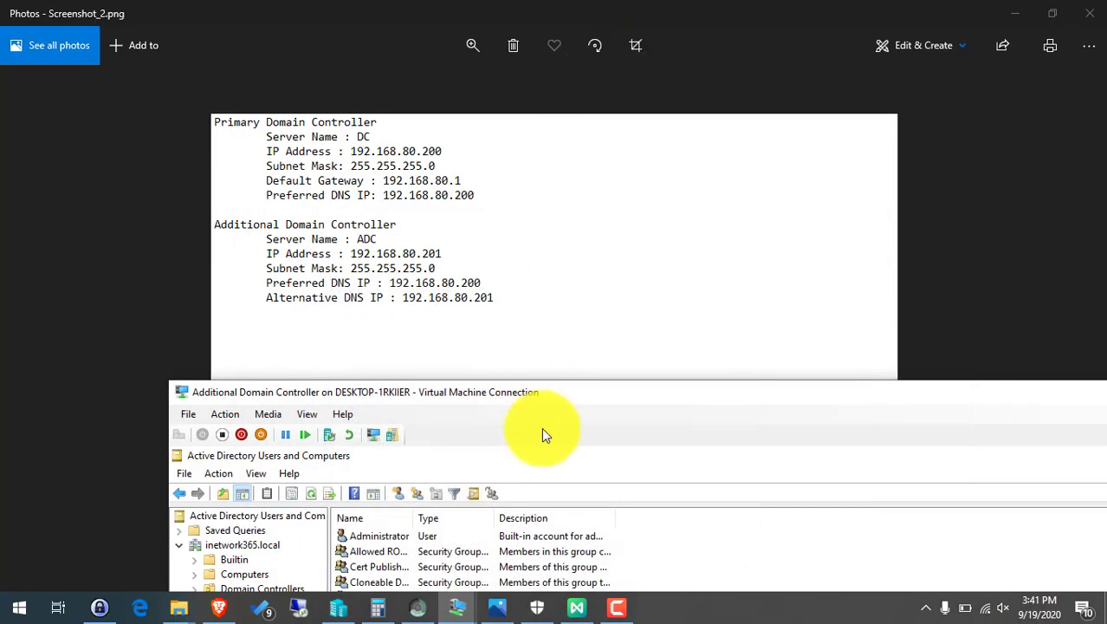
double_click(357, 394)
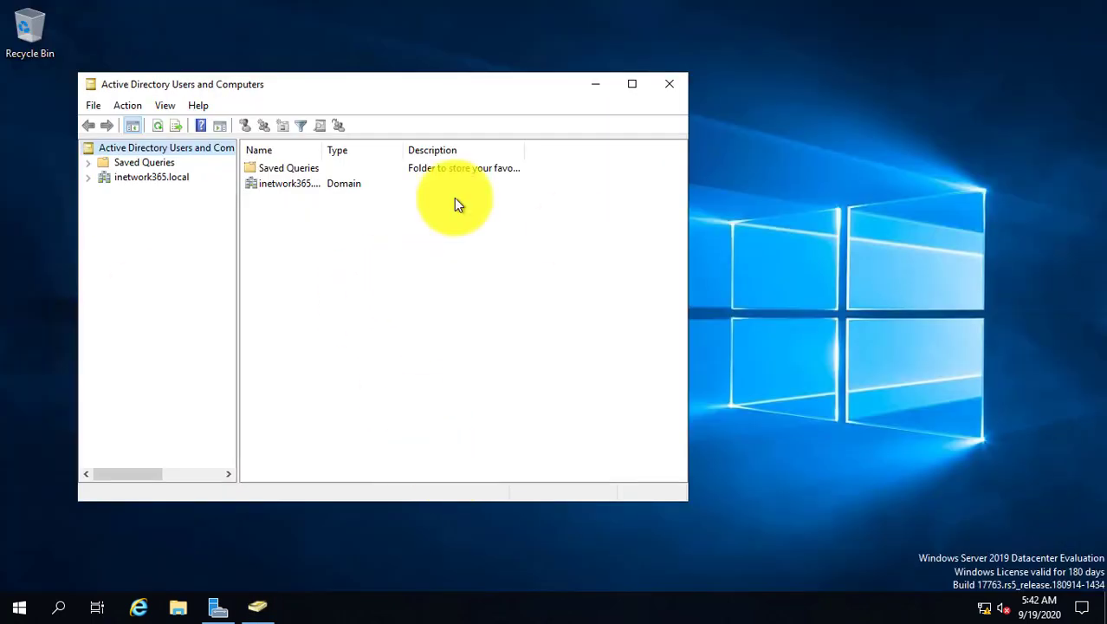
left_click(669, 83)
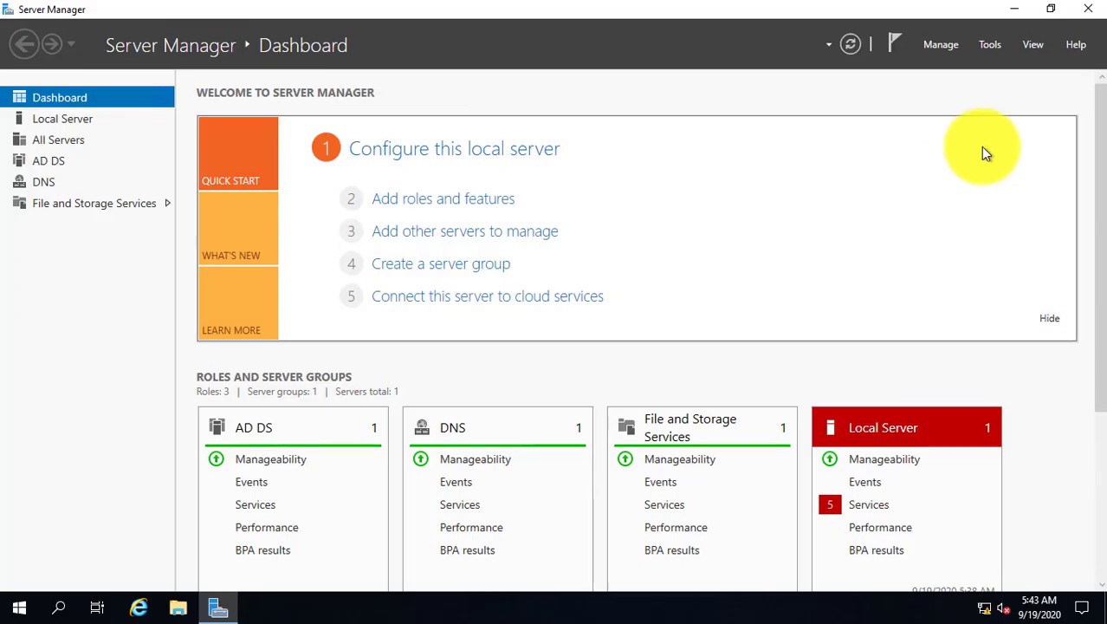
Launch Active Directory Sites and Services and expand Sites > Default-First-Site-Name > Servers > ADC.
left_click(990, 45)
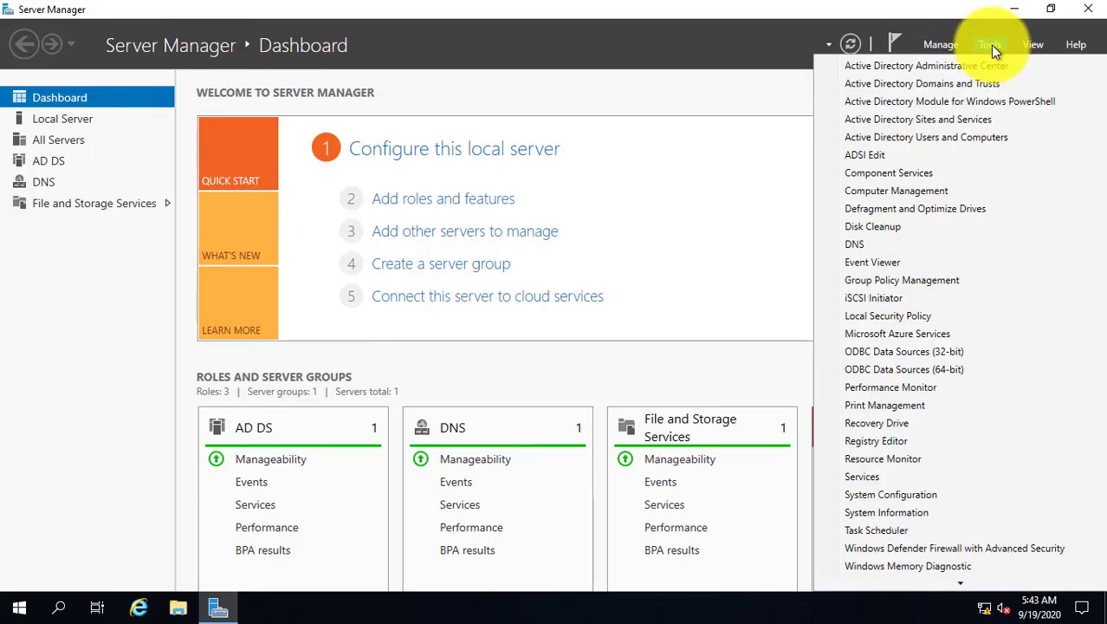
left_click(987, 120)
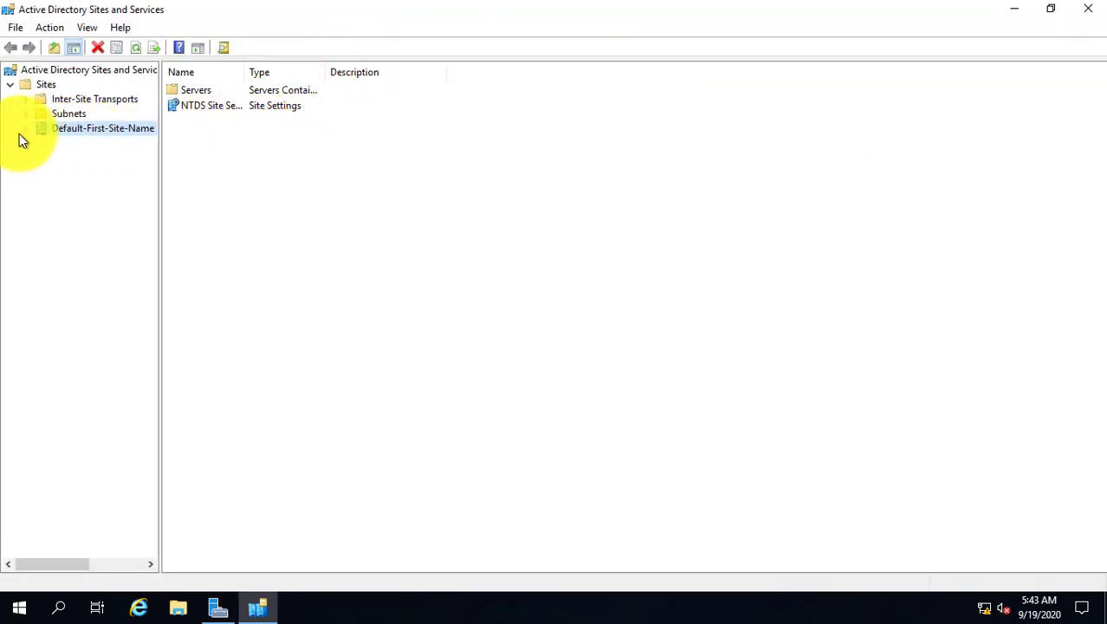
left_click(11, 85)
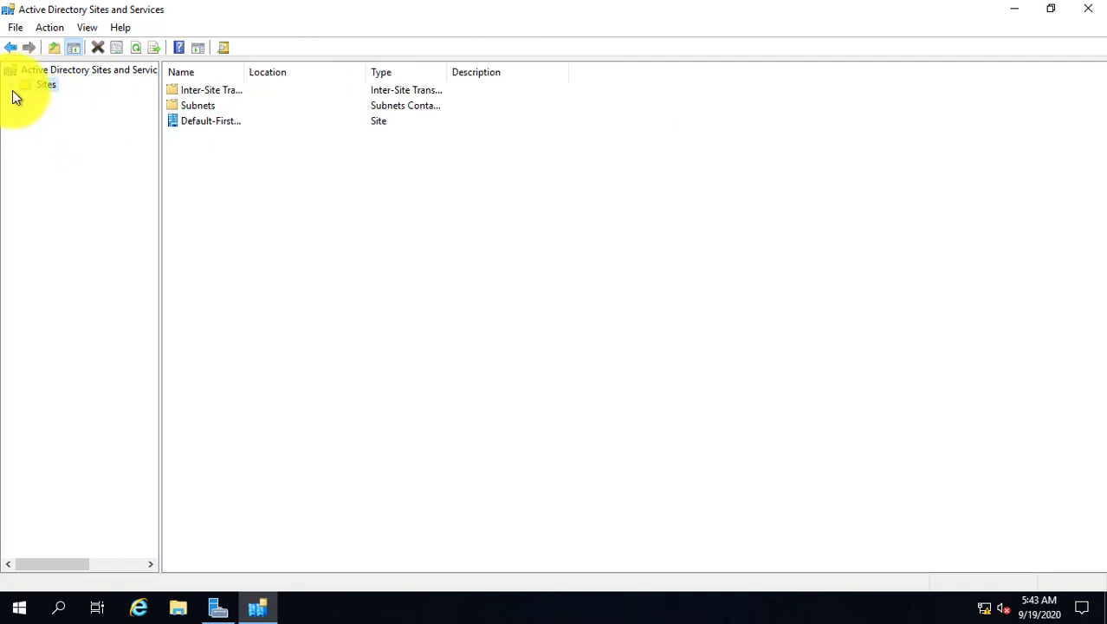
left_click(11, 87)
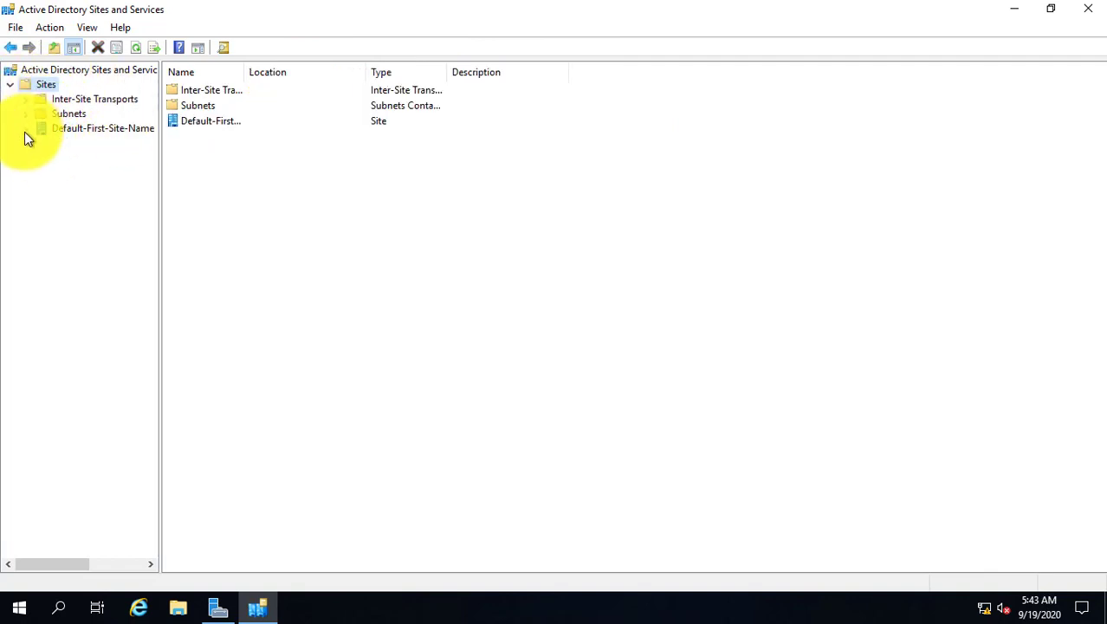
left_click(25, 130)
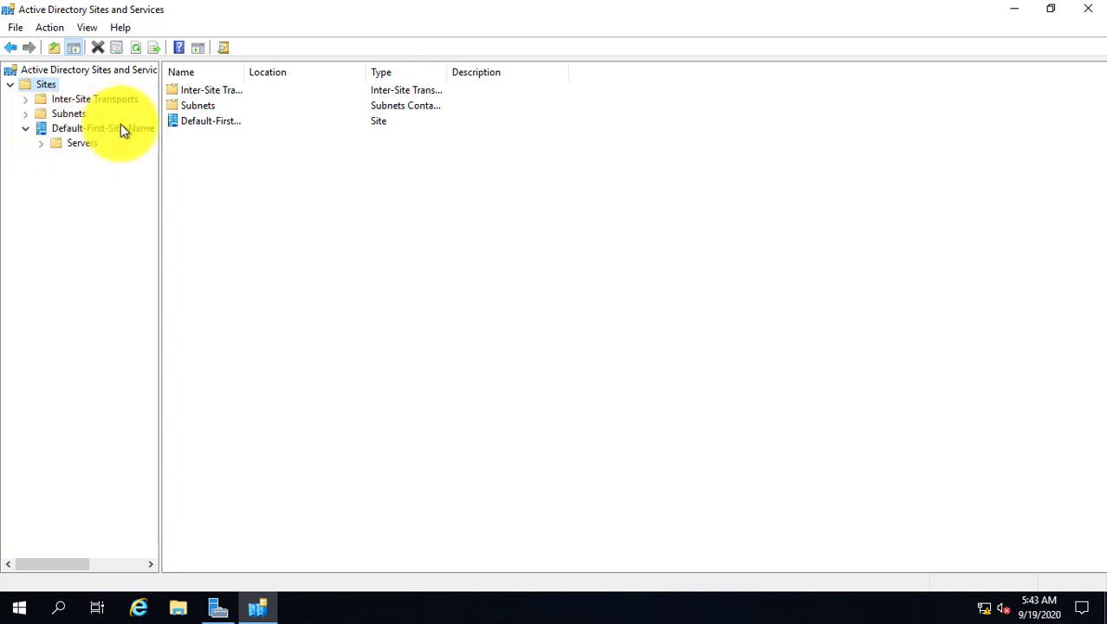
left_click(41, 144)
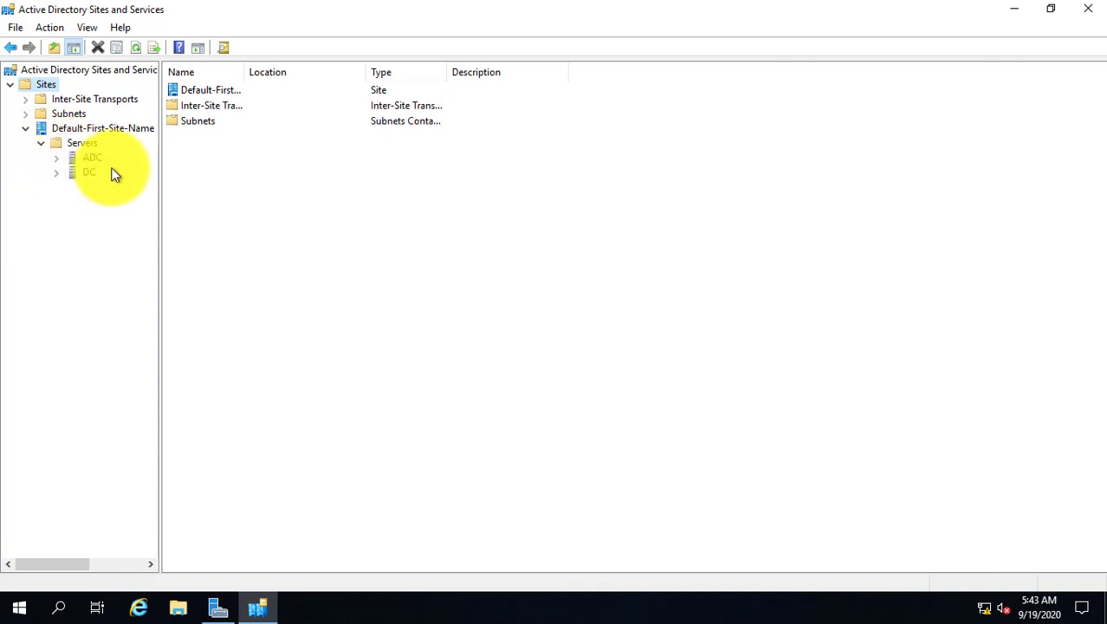
left_click(75, 161)
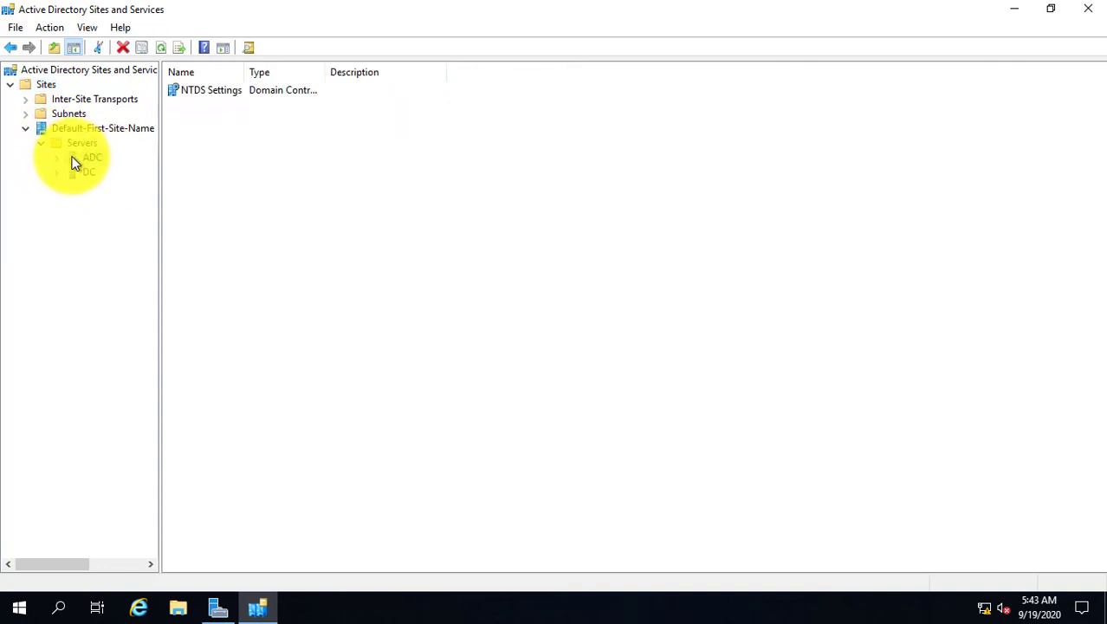
left_click(56, 158)
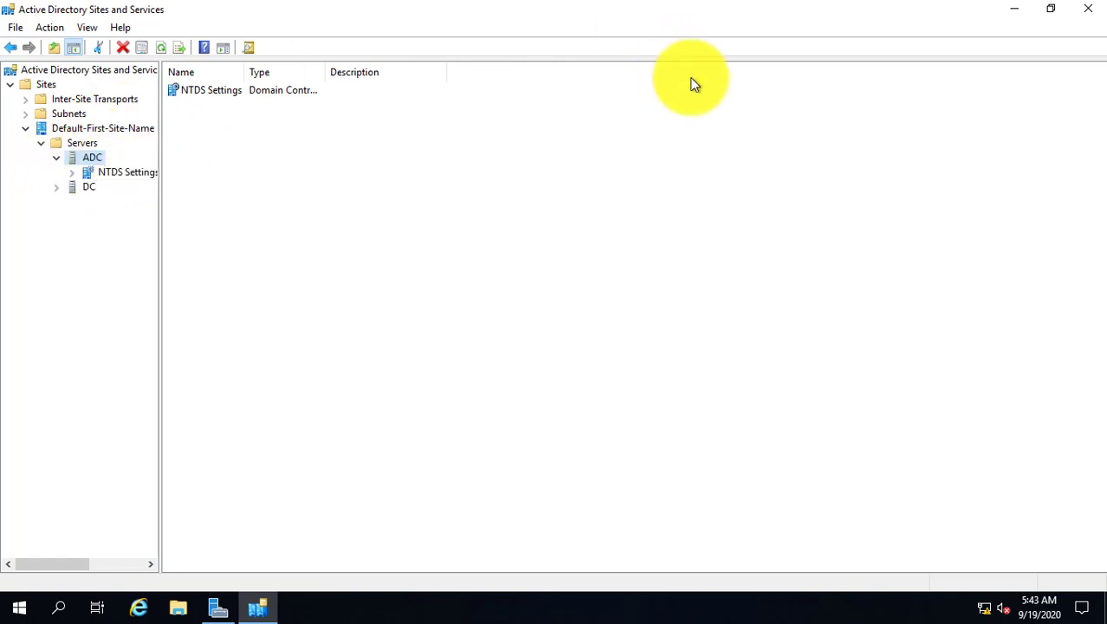
Replicate ADC's automatically generated connection from DC now and acknowledge the confirmation.
left_click(120, 172)
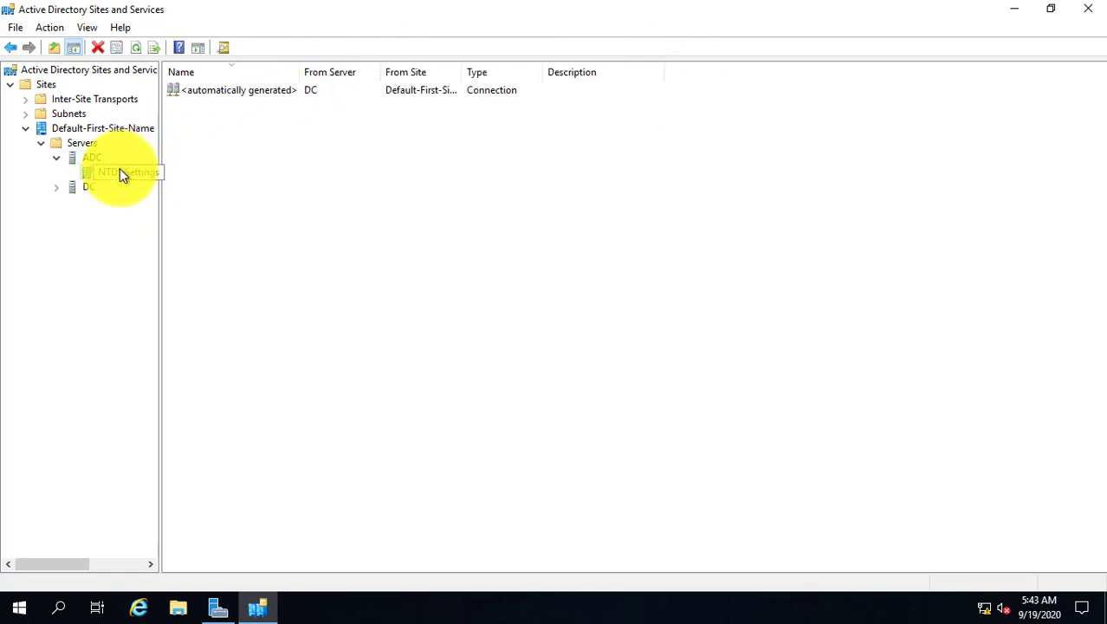
left_click(231, 92)
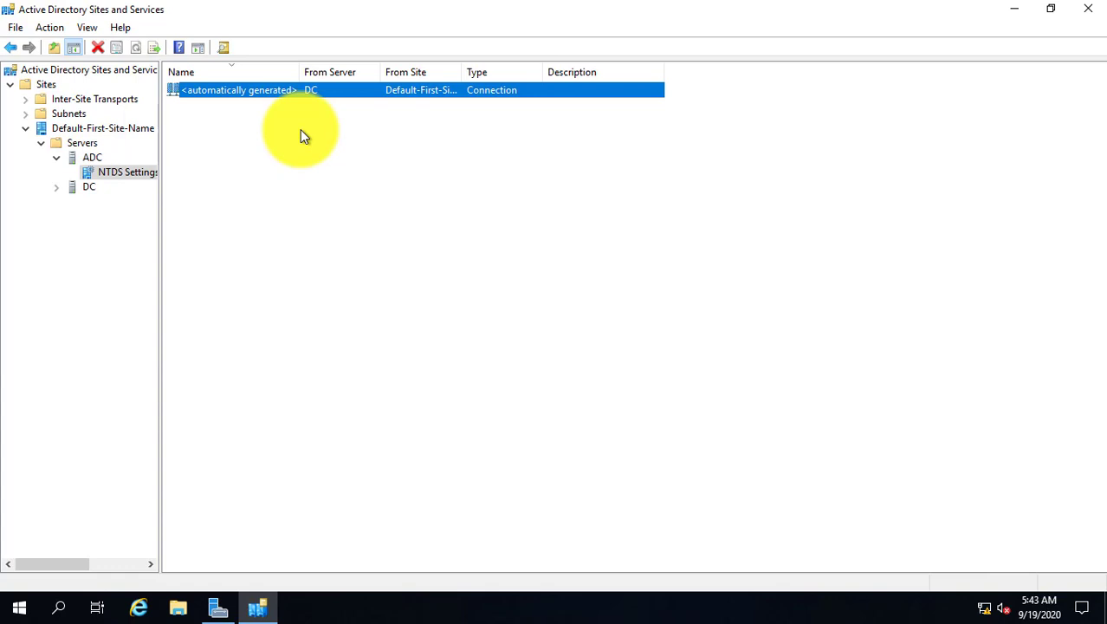
right_click(204, 90)
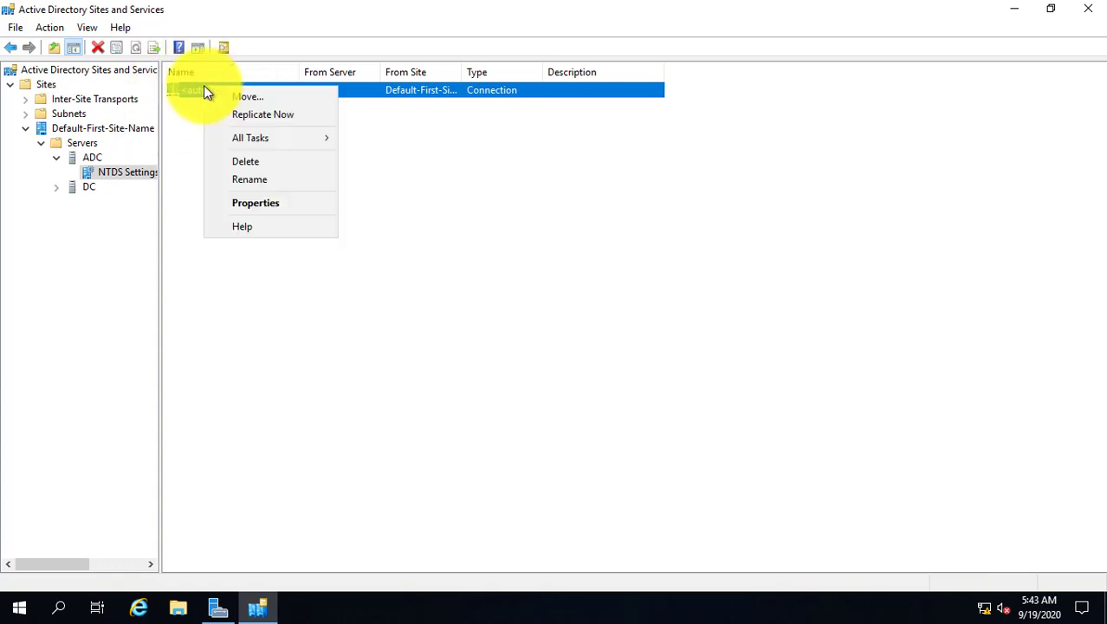
left_click(258, 114)
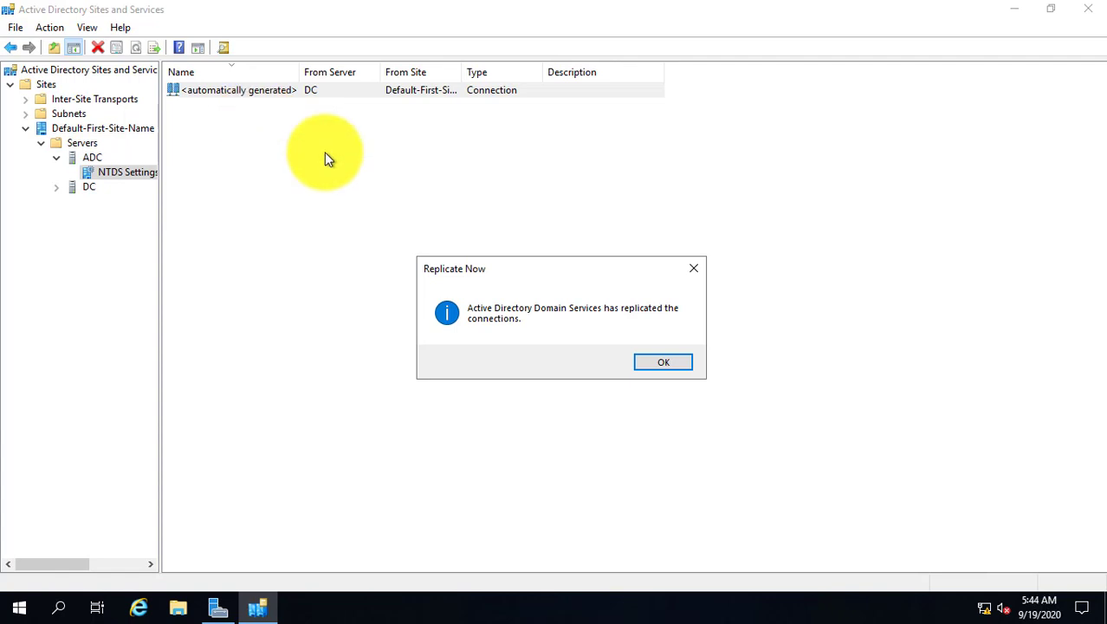
left_click(660, 361)
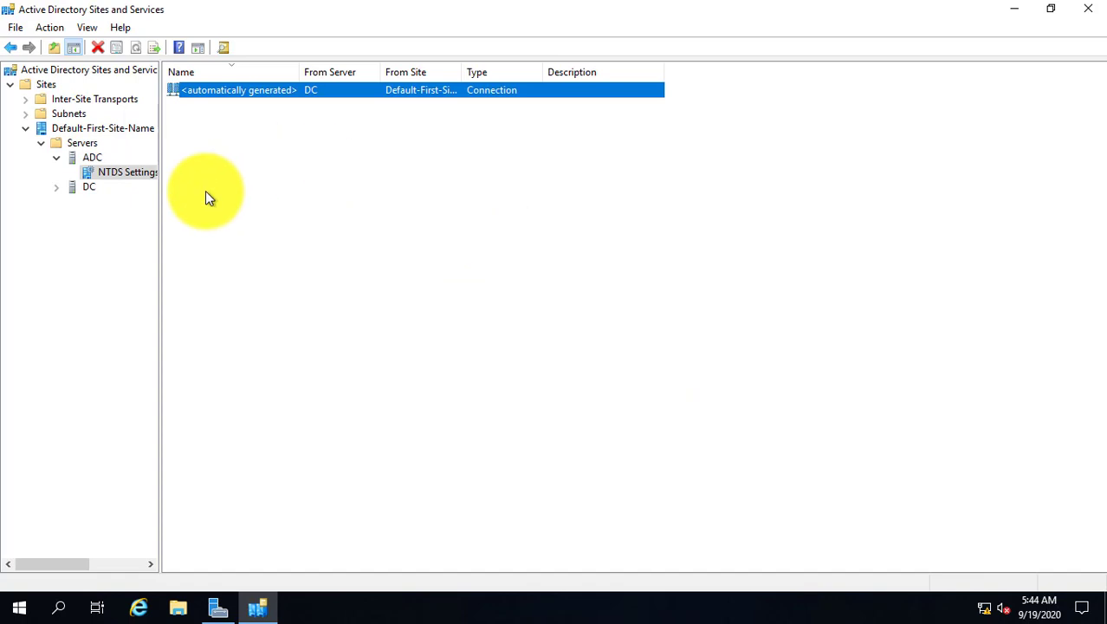
Replicate DC's automatically generated connection from ADC now, confirm it, and close Sites and Services.
left_click(54, 187)
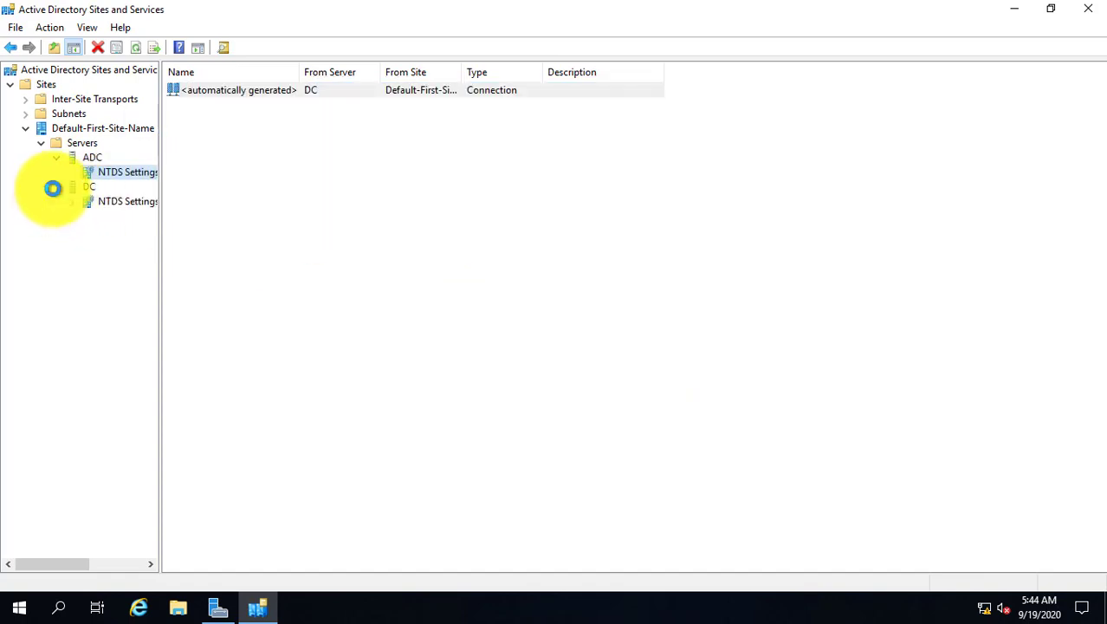
left_click(110, 204)
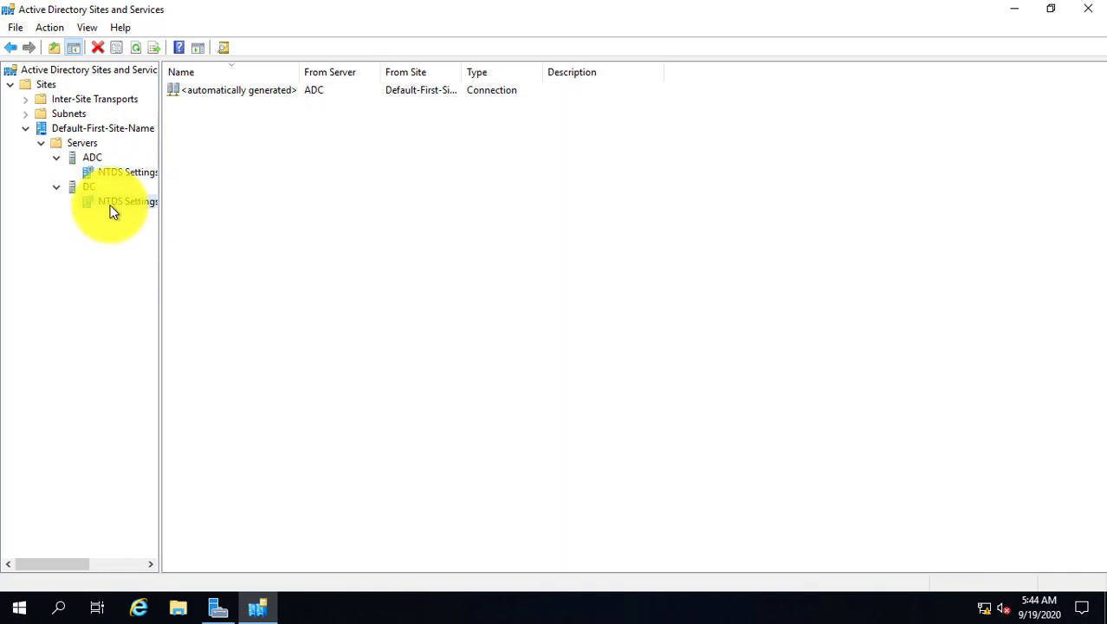
left_click(231, 95)
right_click(231, 97)
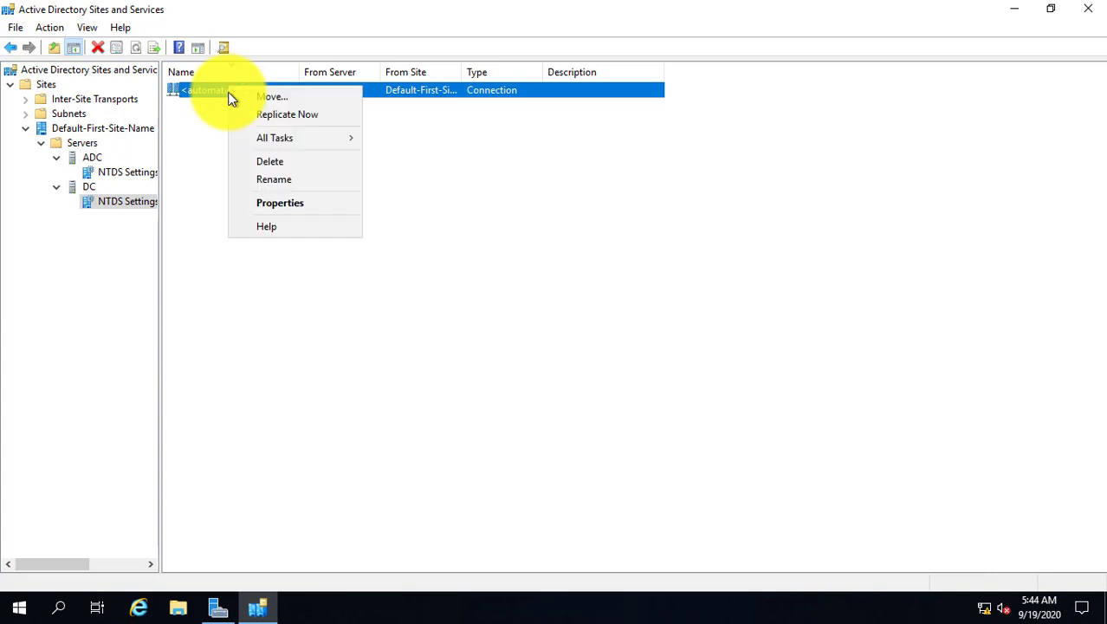
left_click(287, 115)
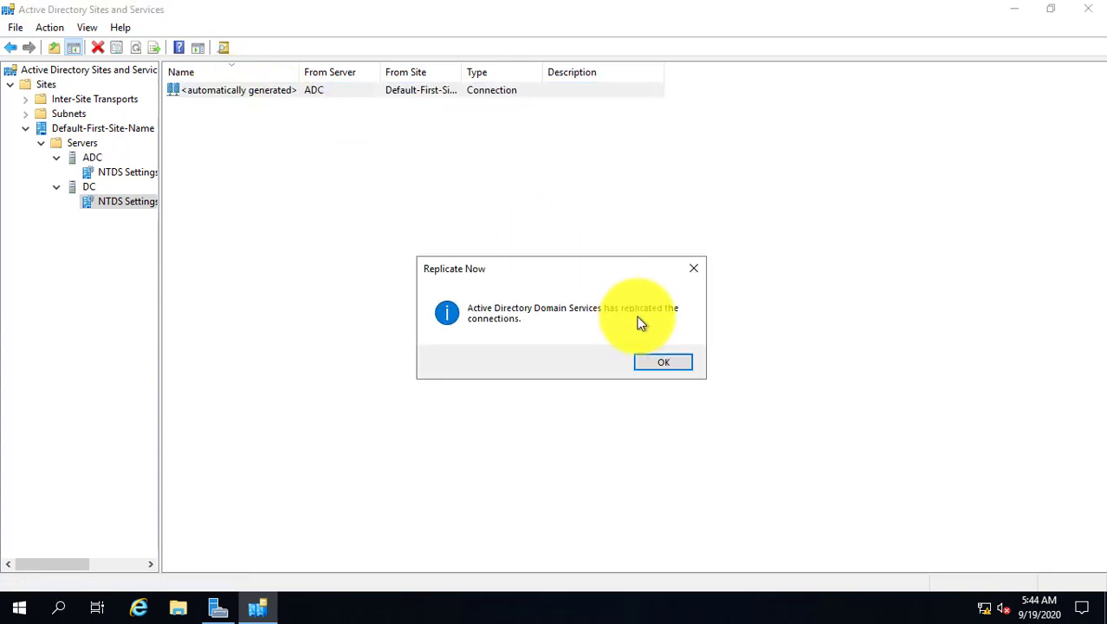
left_click(664, 364)
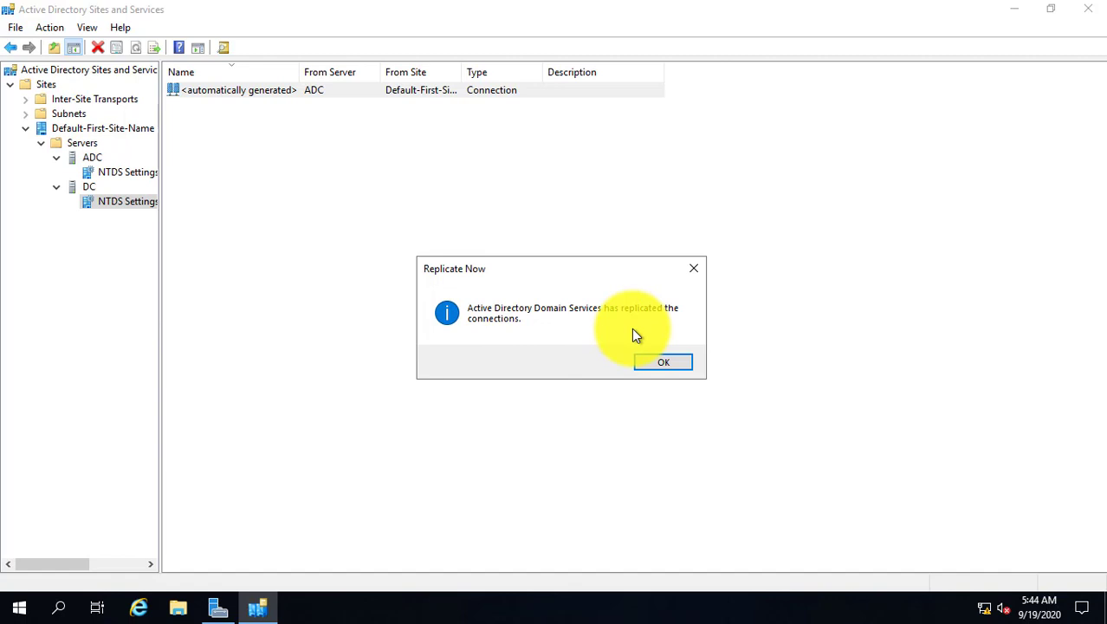
left_click(645, 363)
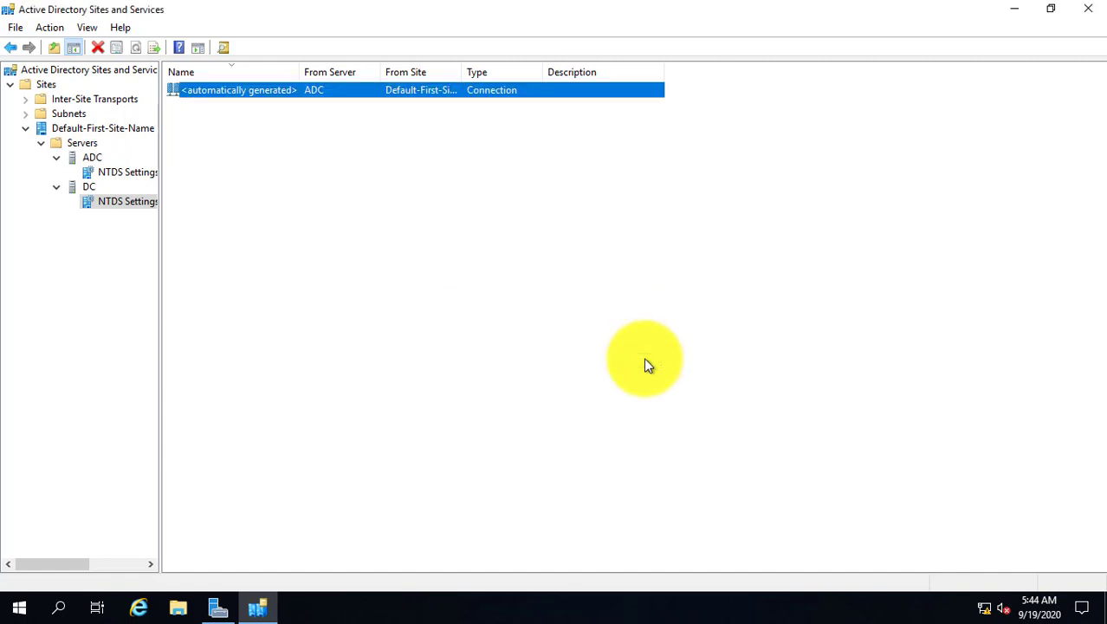
left_click(1088, 9)
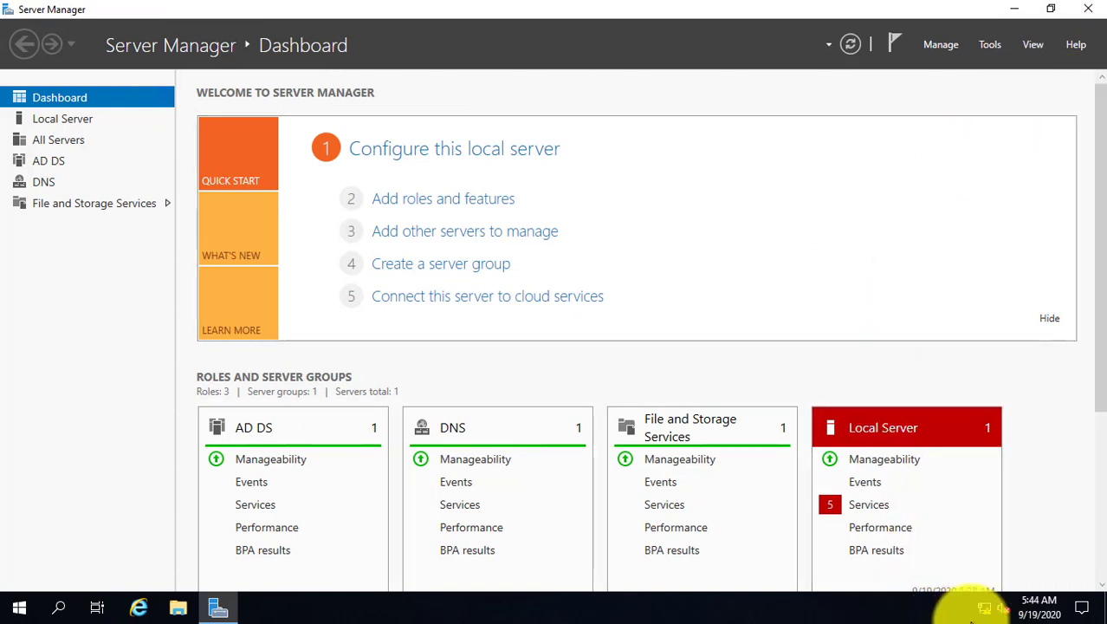
Open Ethernet settings from the network tray icon and try Change adapter options, dismissing the access errors.
right_click(988, 611)
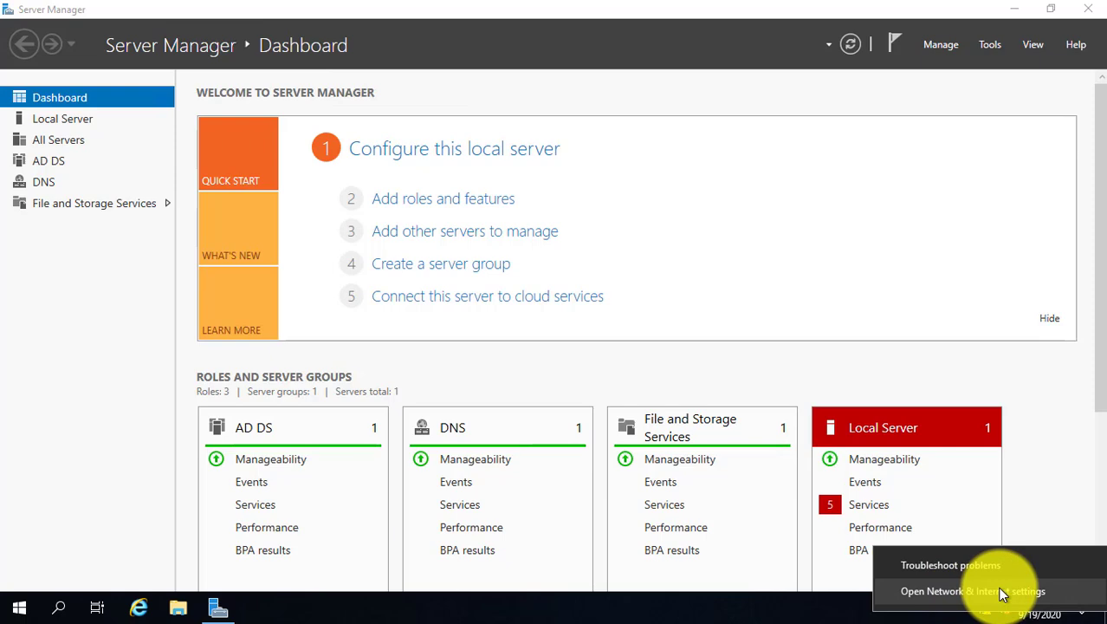
left_click(1003, 592)
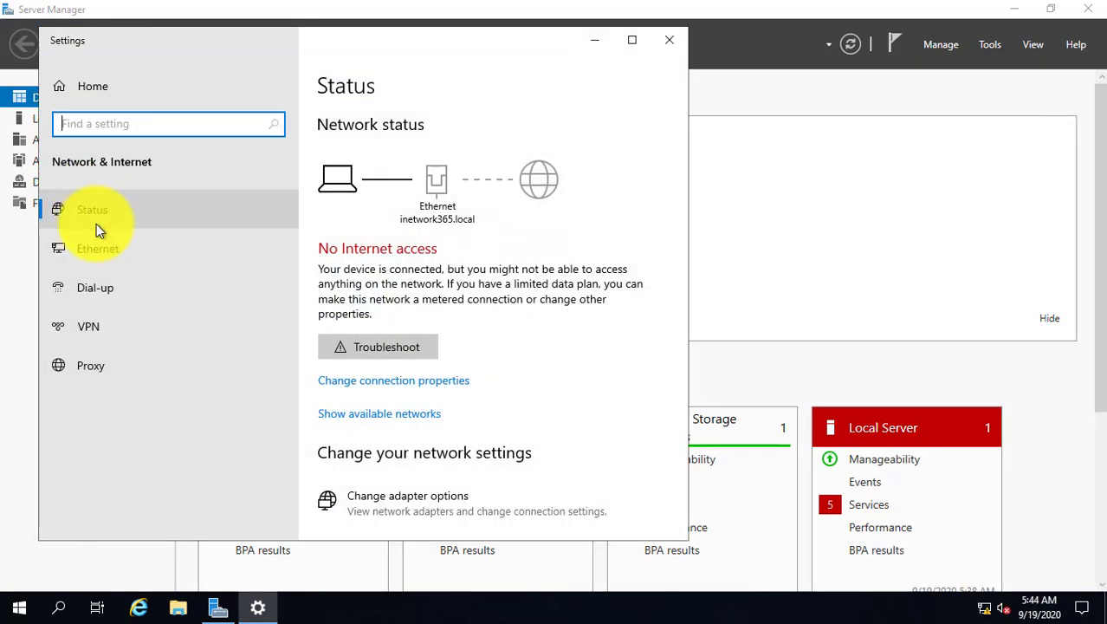
left_click(98, 249)
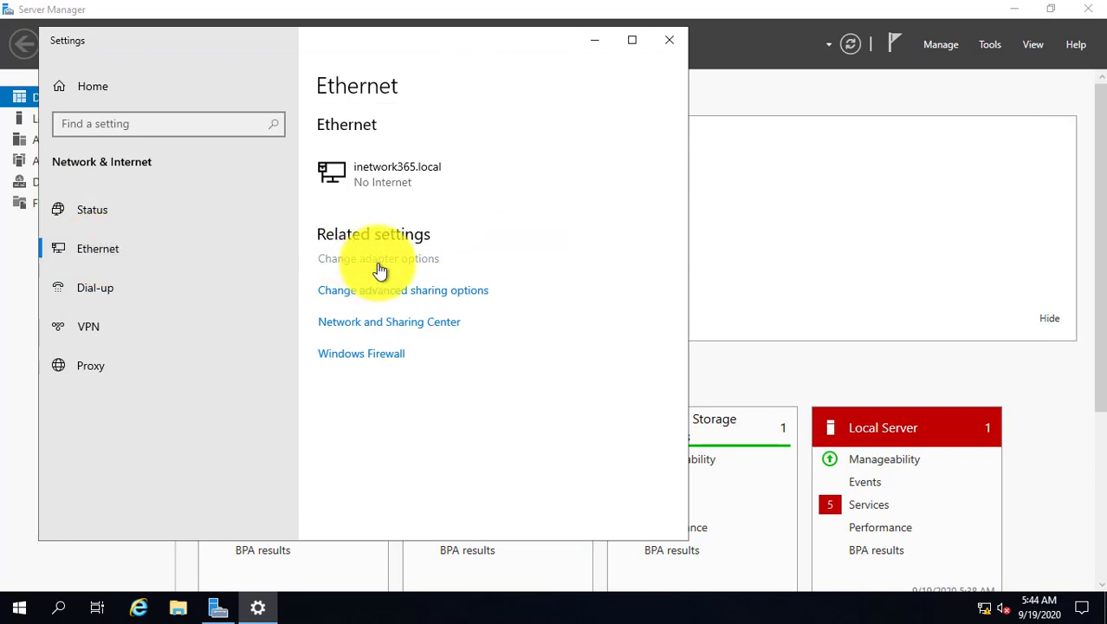
left_click(380, 264)
left_click(749, 301)
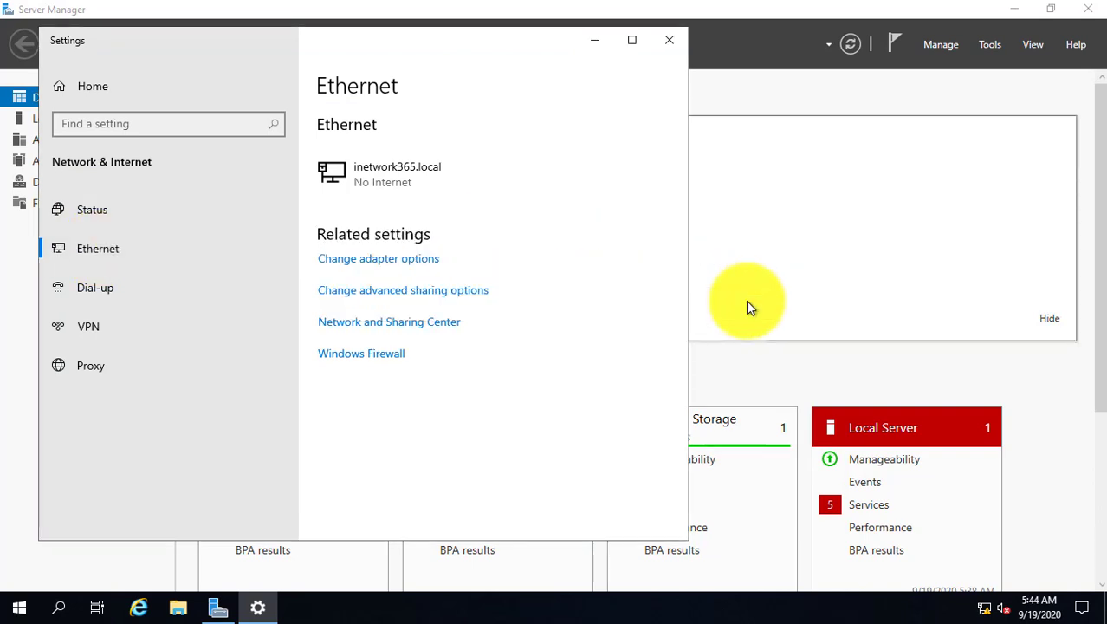
left_click(391, 260)
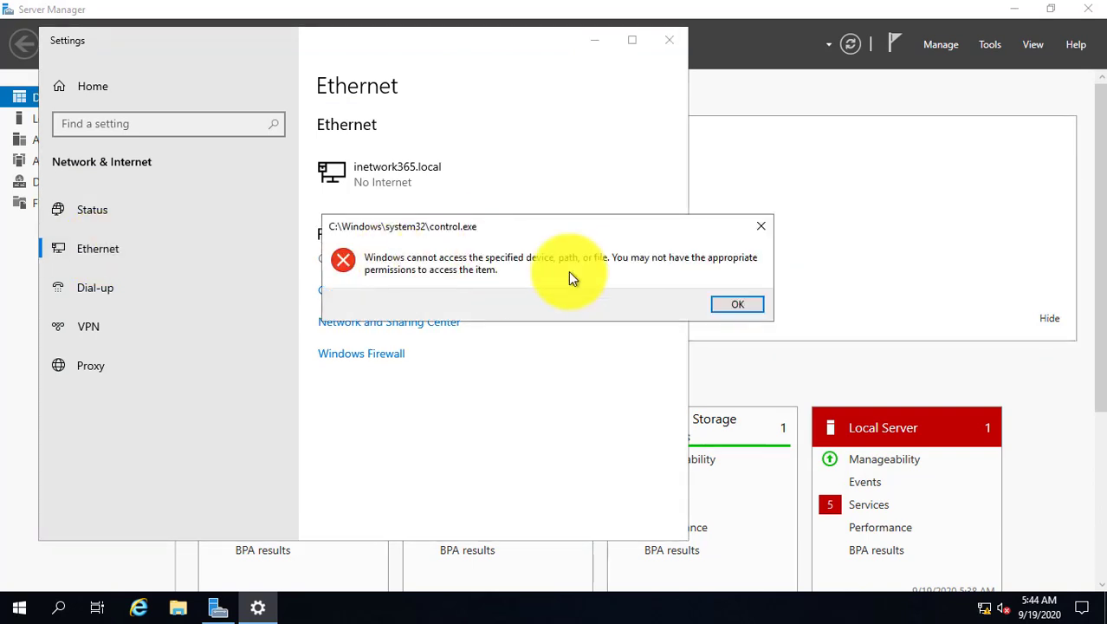
left_click(742, 308)
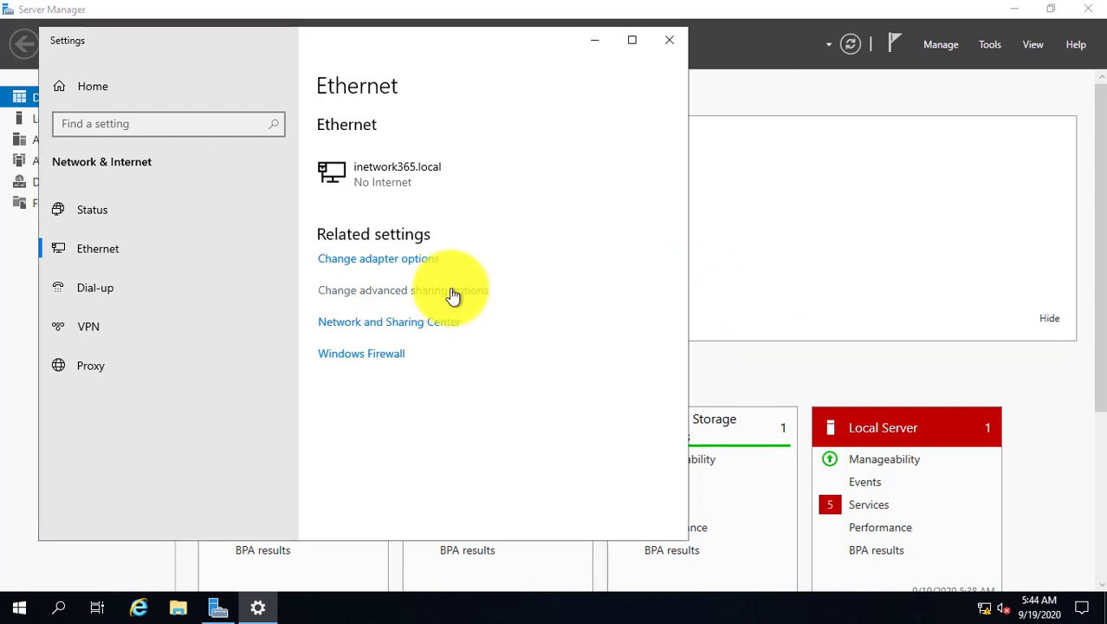
Open the advanced sharing settings, close the Settings window, and start a Start-menu search.
left_click(453, 295)
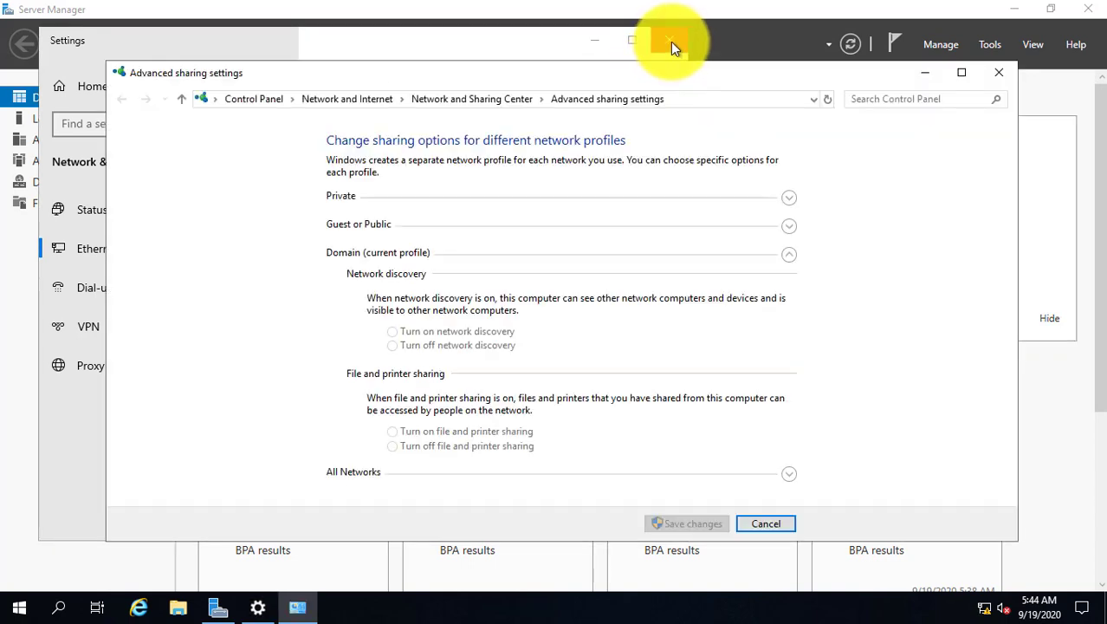
left_click(670, 42)
left_click(19, 607)
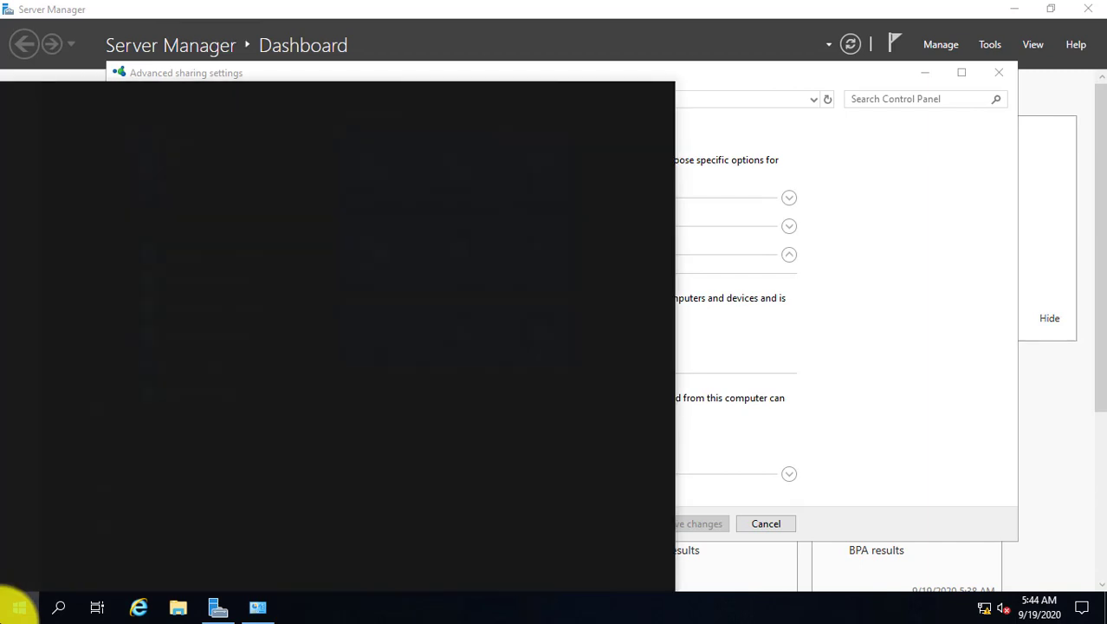
Search for 'network', open Control Panel, and reach Network Connections through Network and Sharing Center.
type("computer")
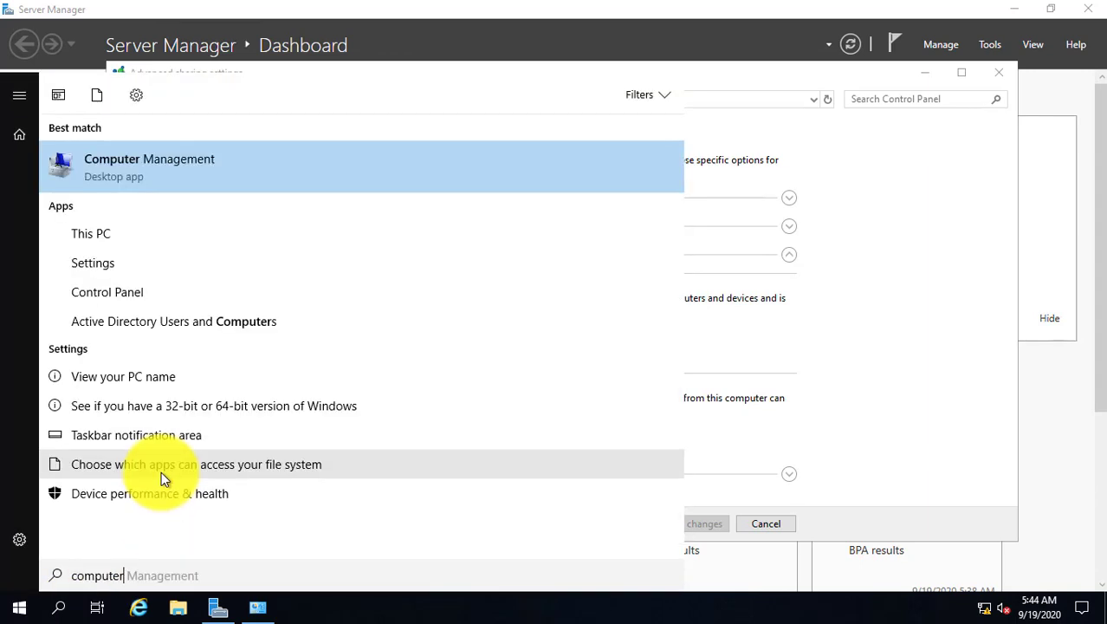
key("BackSpace")
key("BackSpace")
key("BackSpace")
key("BackSpace")
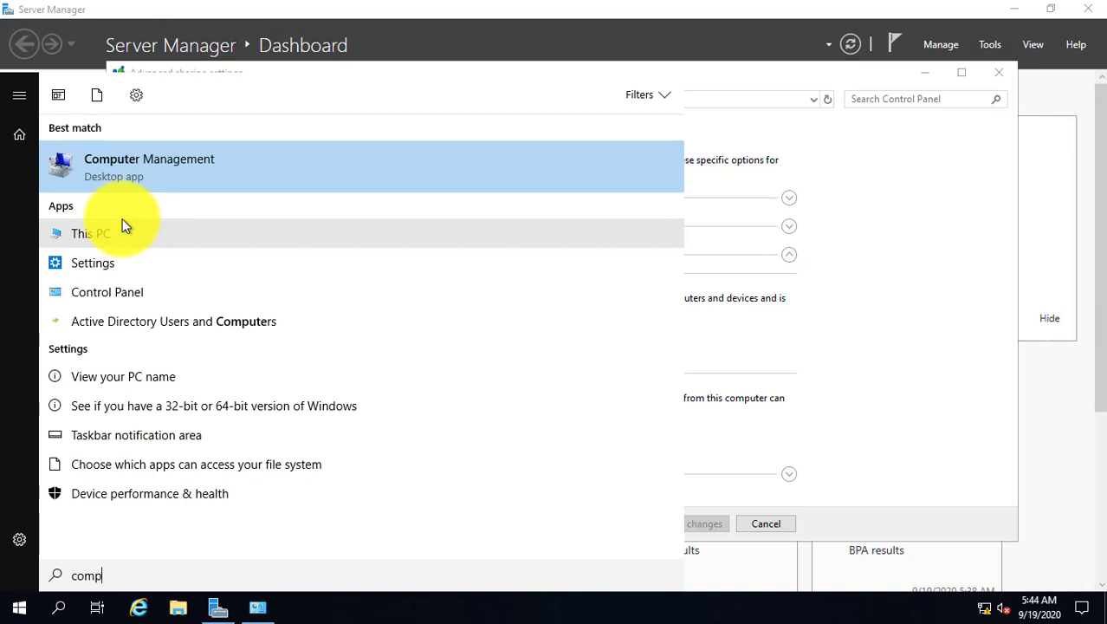
key("BackSpace")
key("BackSpace")
key("BackSpace")
key("BackSpace")
type("network")
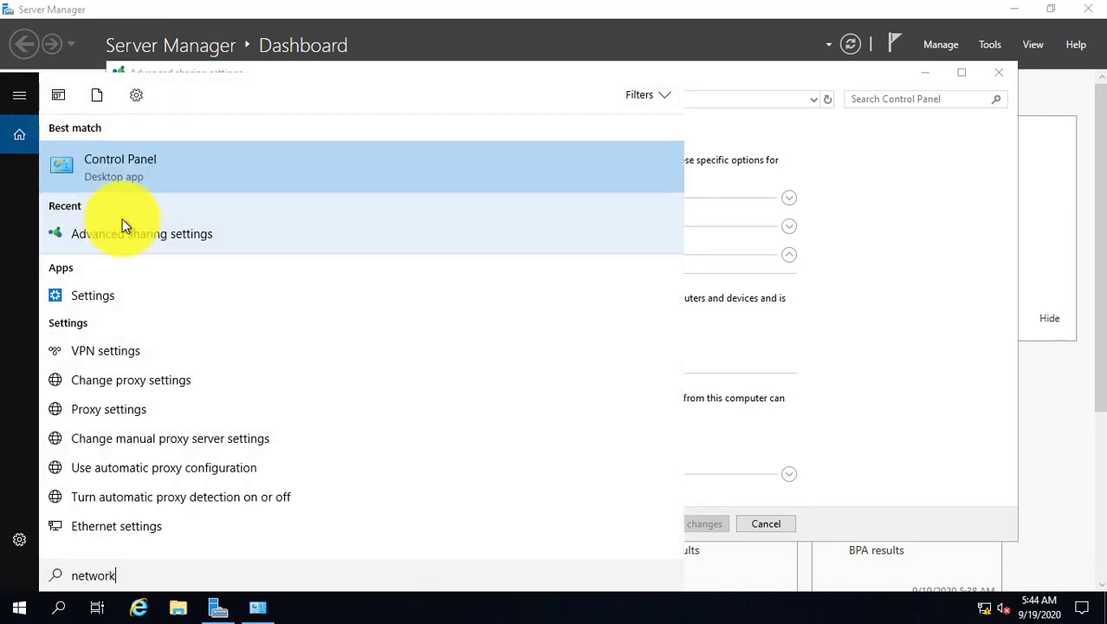
left_click(111, 161)
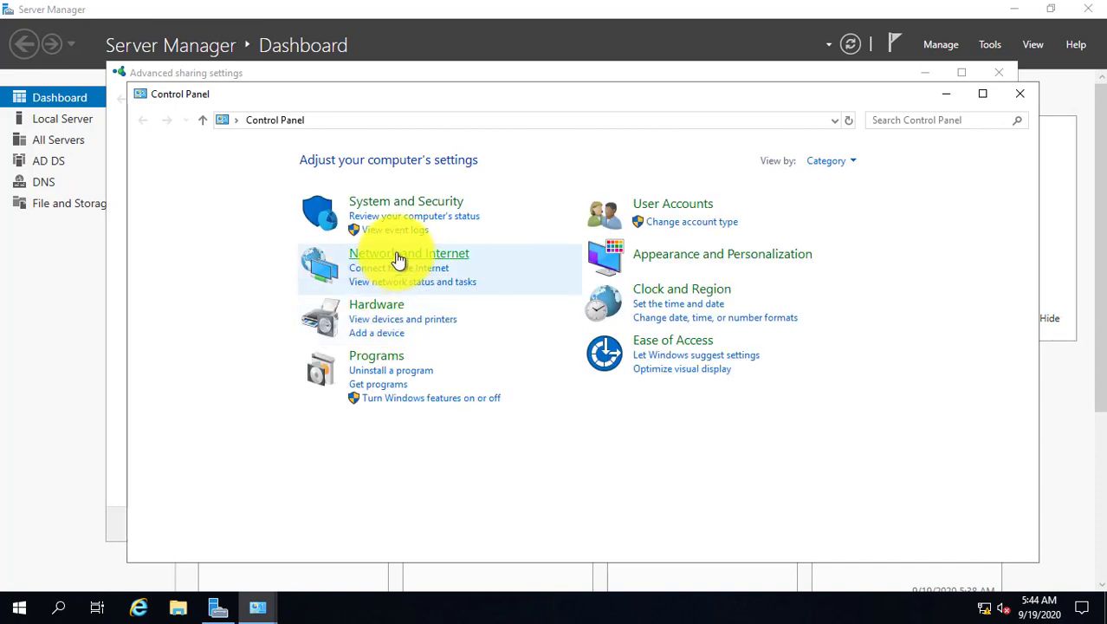
left_click(397, 260)
left_click(395, 167)
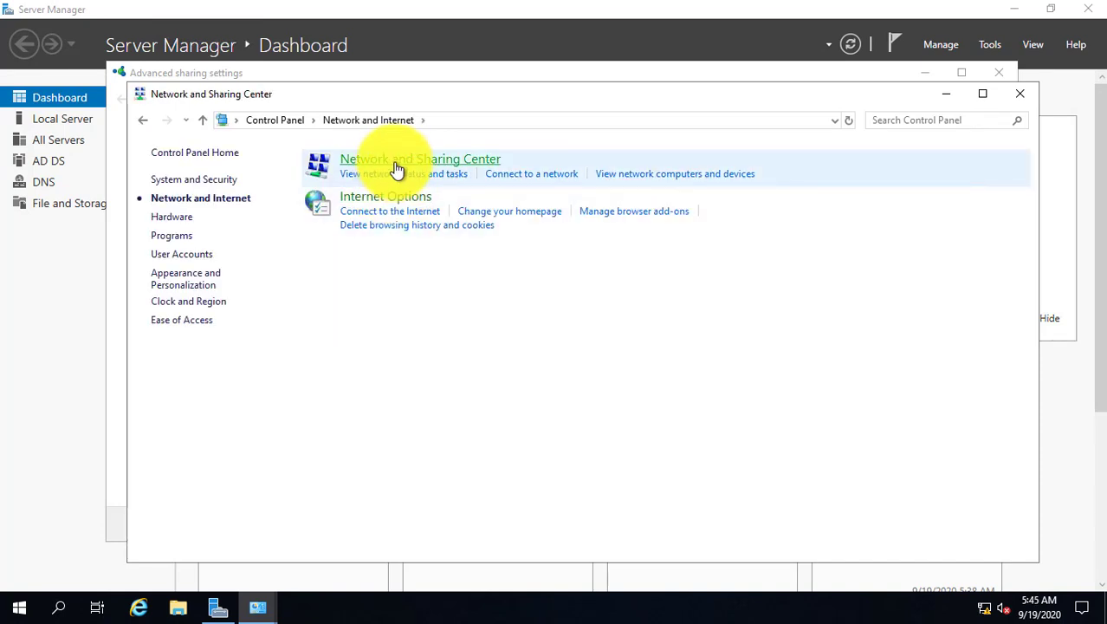
left_click(234, 182)
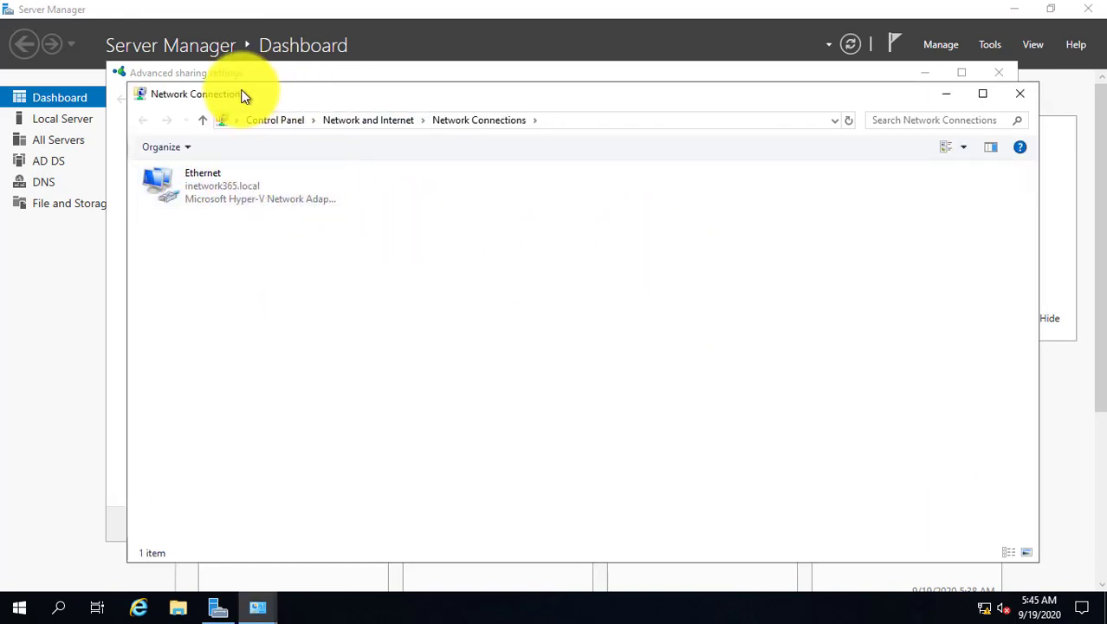
Change the Ethernet IPv4 alternate DNS from 127.0.0.1 to 192.168.80.201, apply, and close the network windows.
left_click_drag(243, 95, 205, 90)
right_click(156, 178)
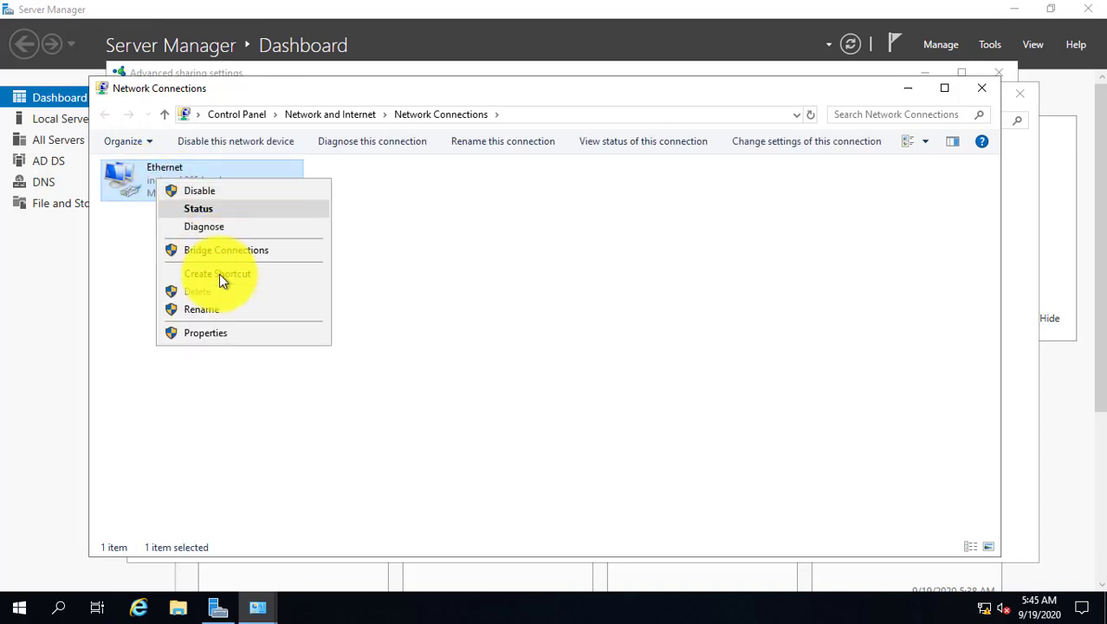
left_click(215, 335)
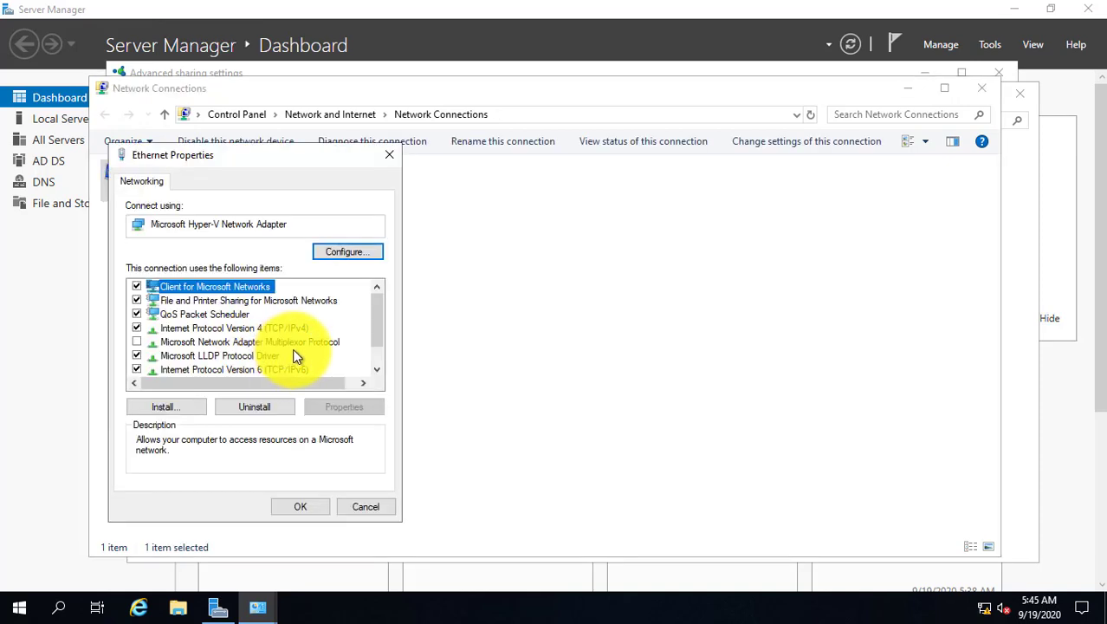
double_click(290, 330)
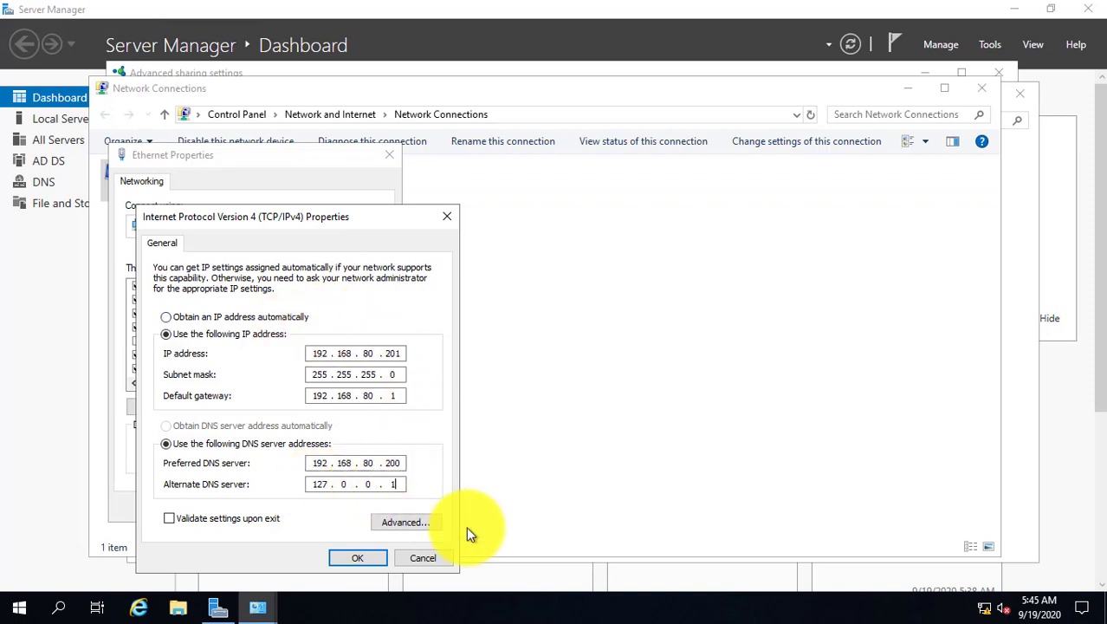
key("BackSpace")
key("BackSpace")
key("BackSpace")
key("BackSpace")
key("BackSpace")
key("BackSpace")
type("192 . 168 . 80 . 201")
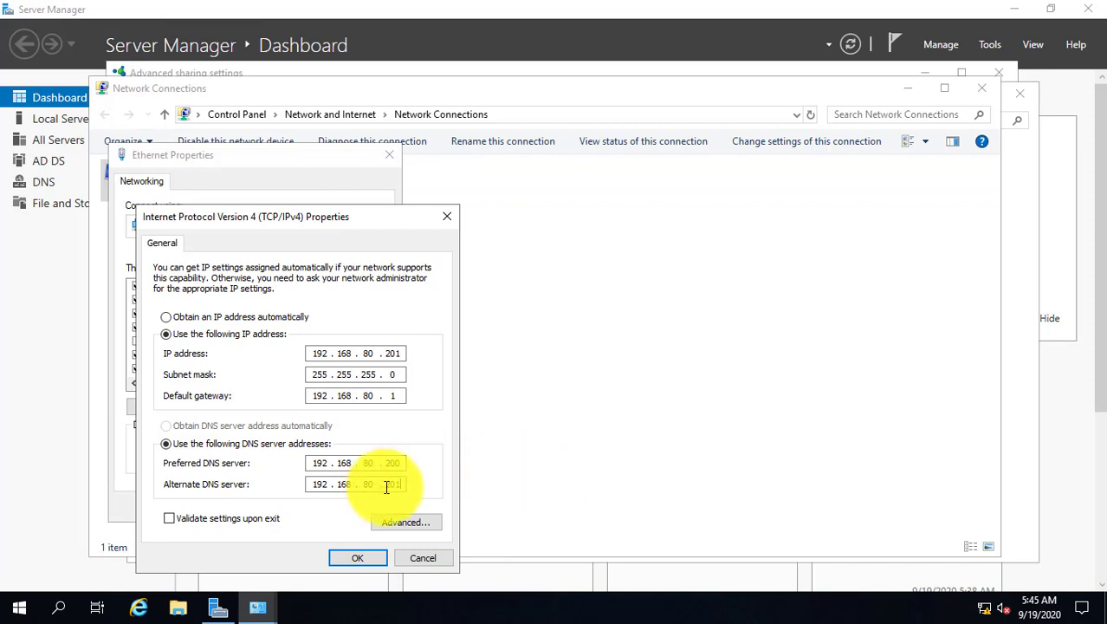
left_click(356, 557)
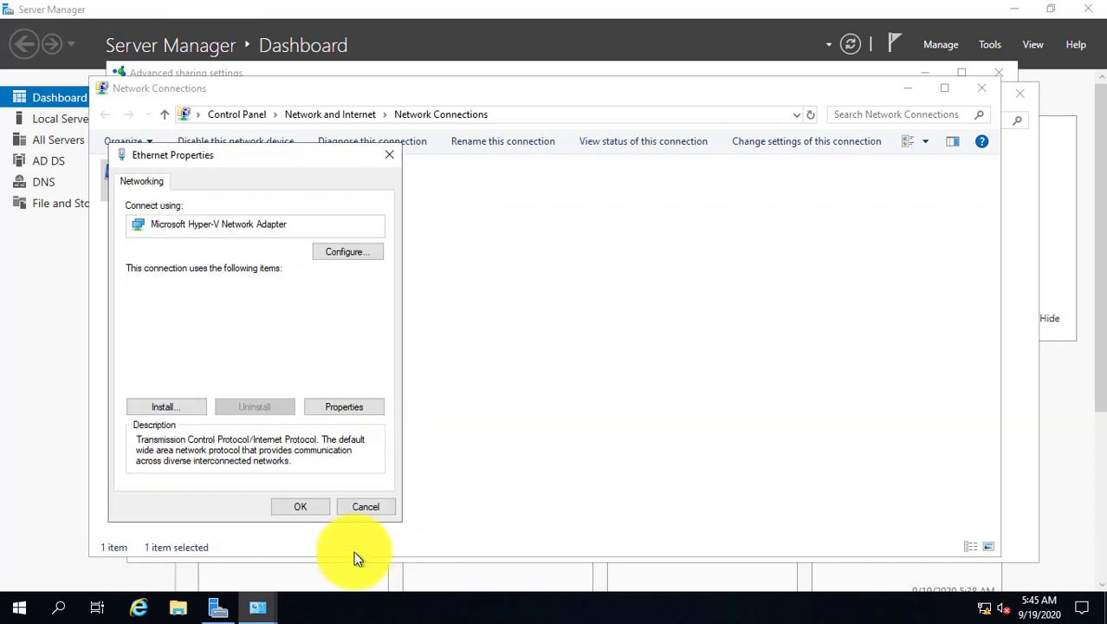
left_click(295, 508)
left_click(982, 88)
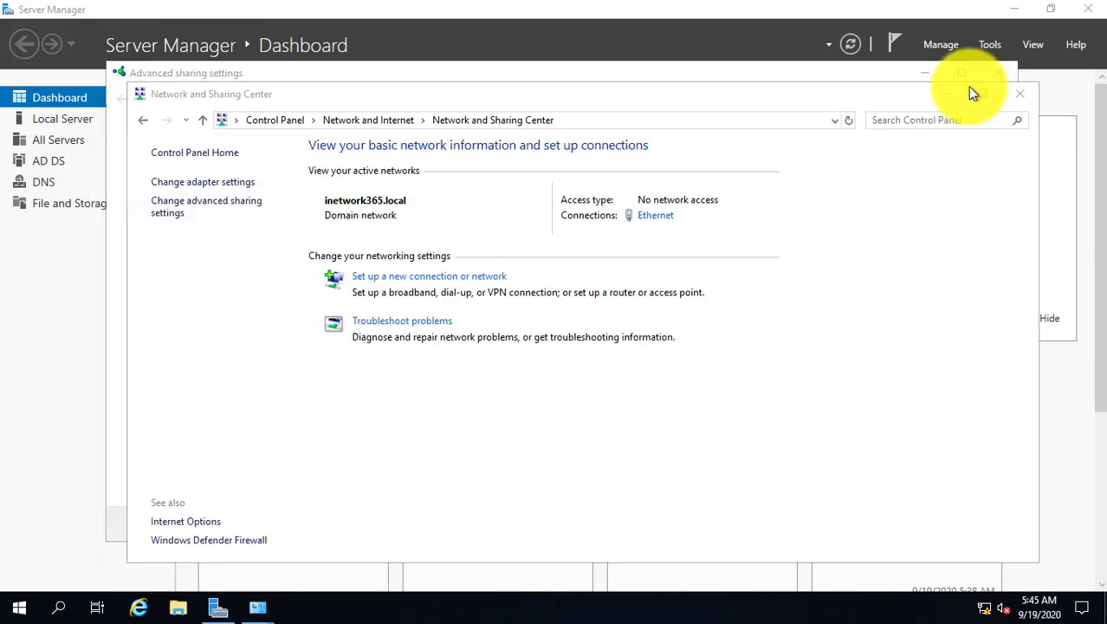
left_click(1020, 93)
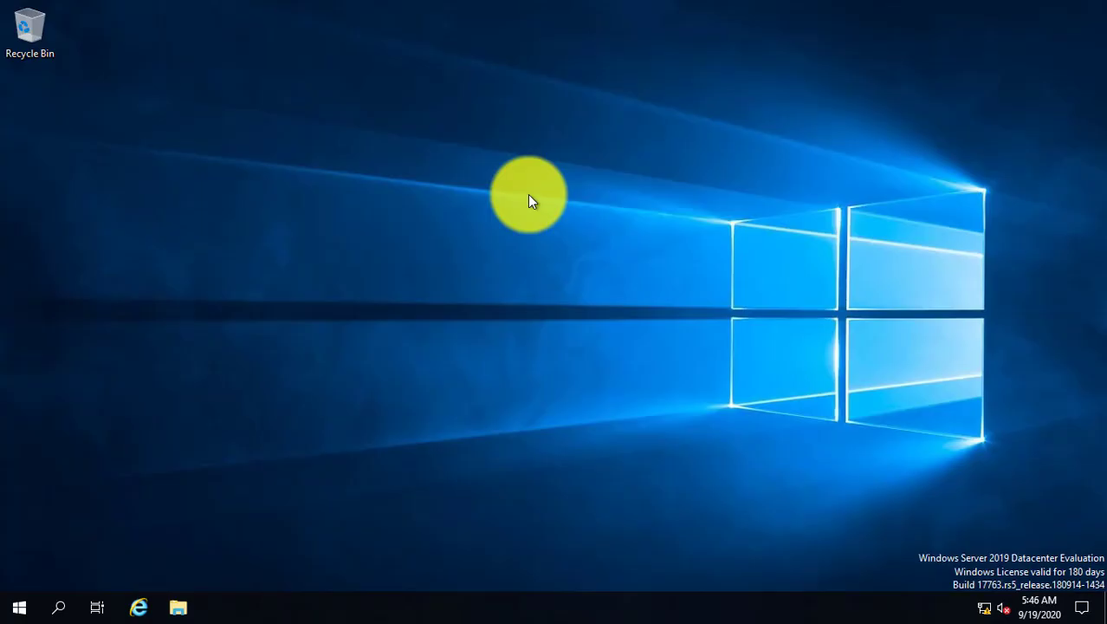